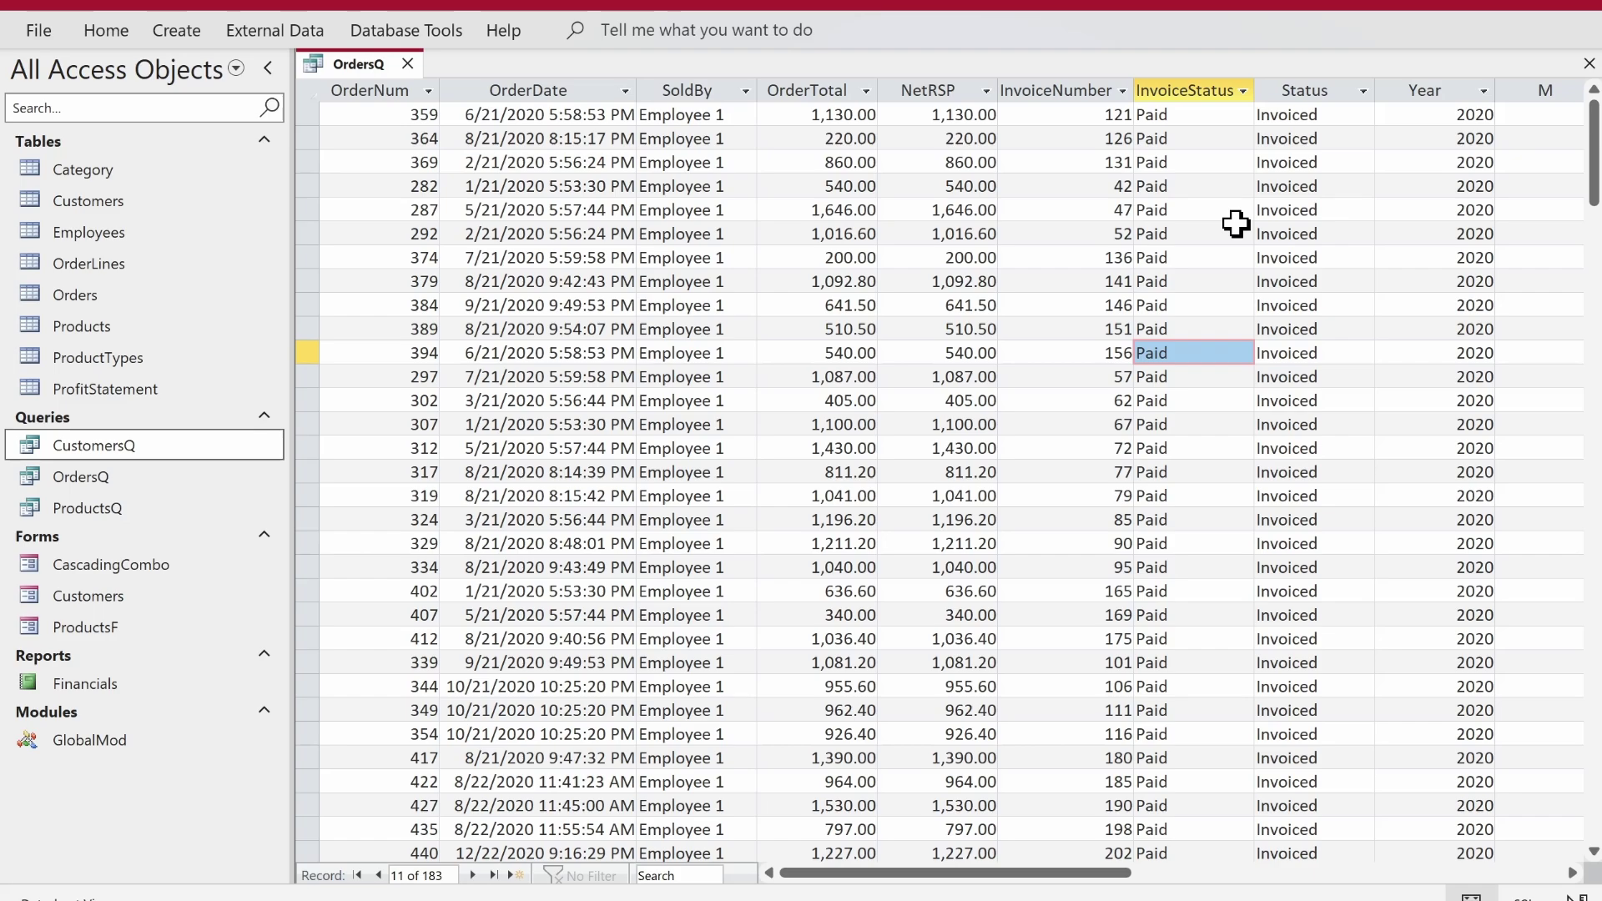
Switch to the Excel workbook and highlight the planned employee-by-month layout in A1:M6
{"action": "key", "text": "alt+Tab"}
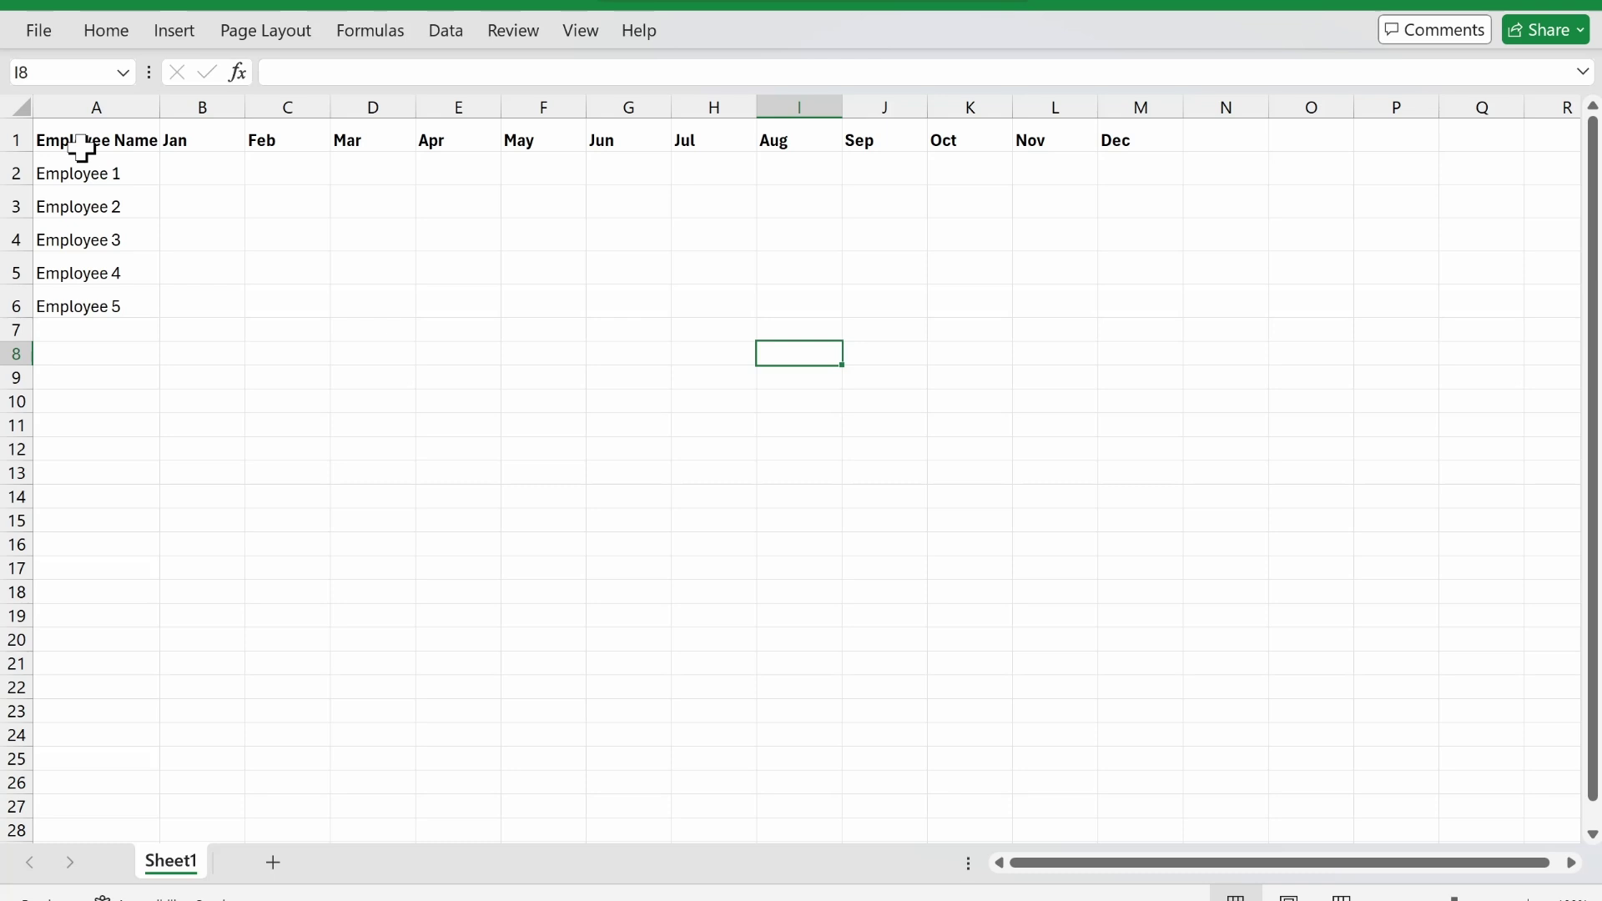
{"action": "left_click_drag", "start_coordinate": [87, 144], "coordinate": [1108, 310]}
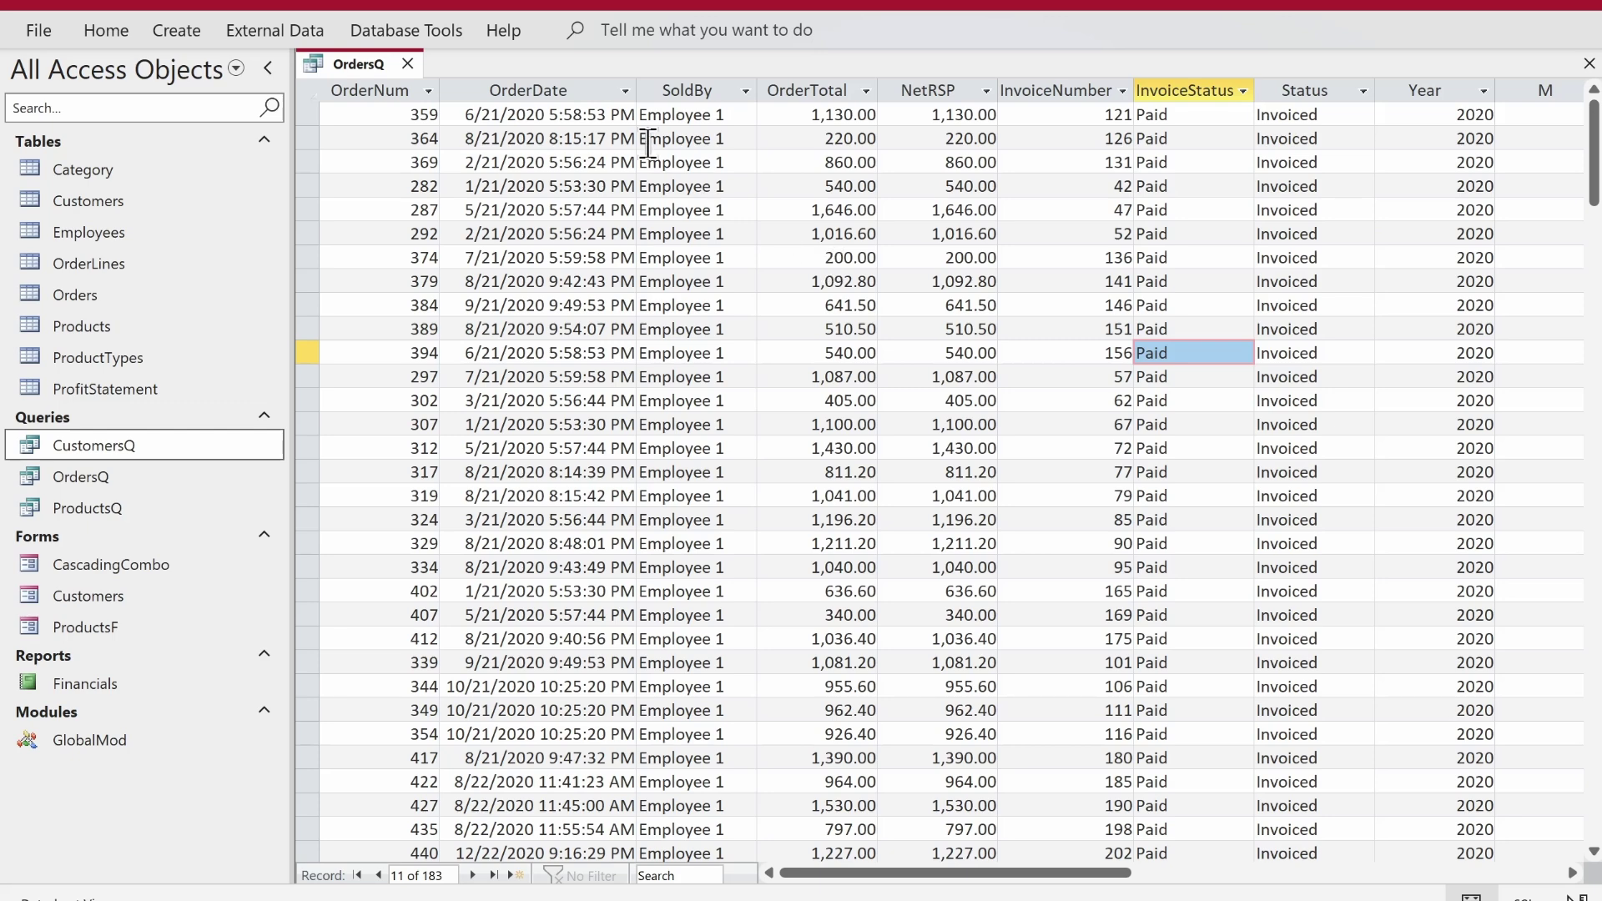
In Access, examine the OrdersQ query in Design View and the available query types, and return it to Datasheet View
{"action": "left_click", "coordinate": [192, 38]}
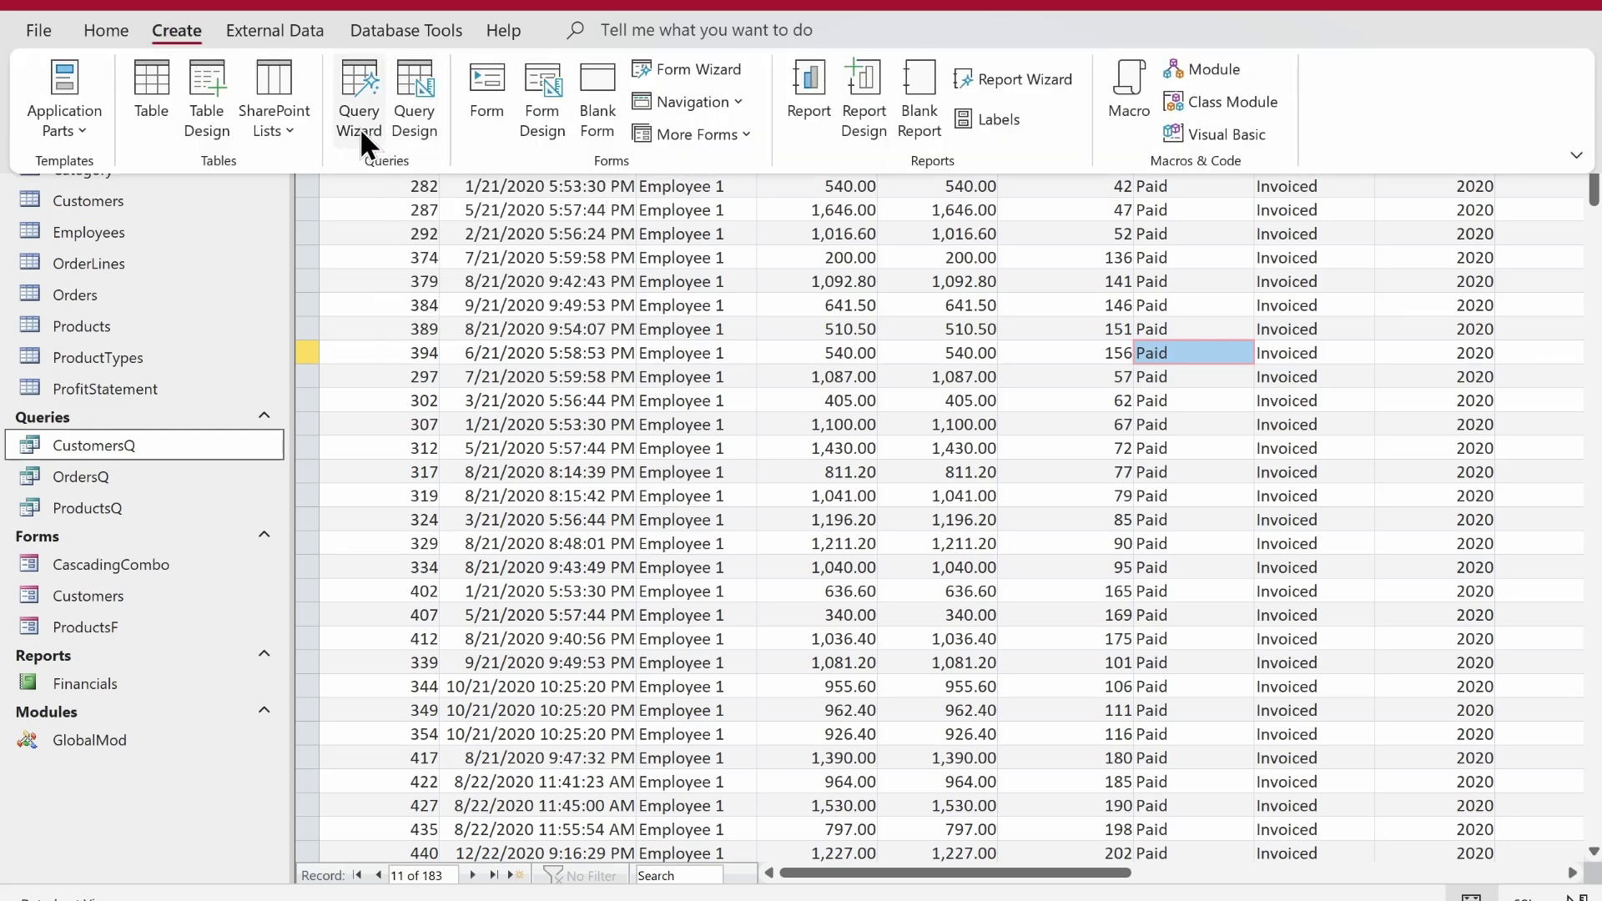
{"action": "left_click", "coordinate": [537, 341]}
{"action": "right_click", "coordinate": [364, 67]}
{"action": "left_click", "coordinate": [469, 212]}
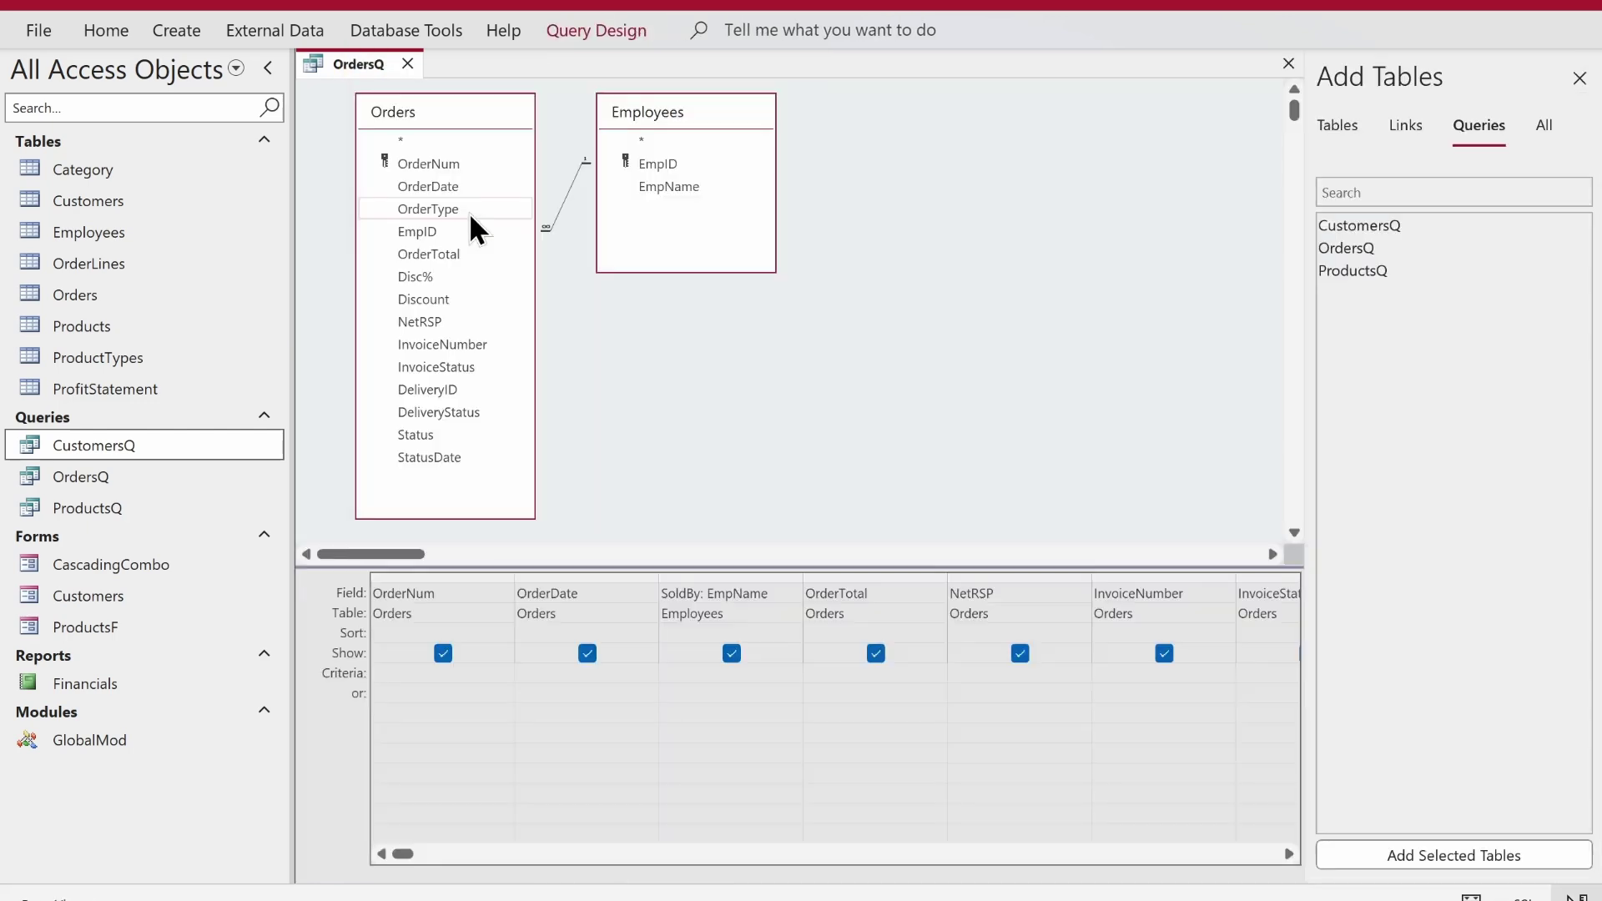
{"action": "left_click", "coordinate": [594, 35]}
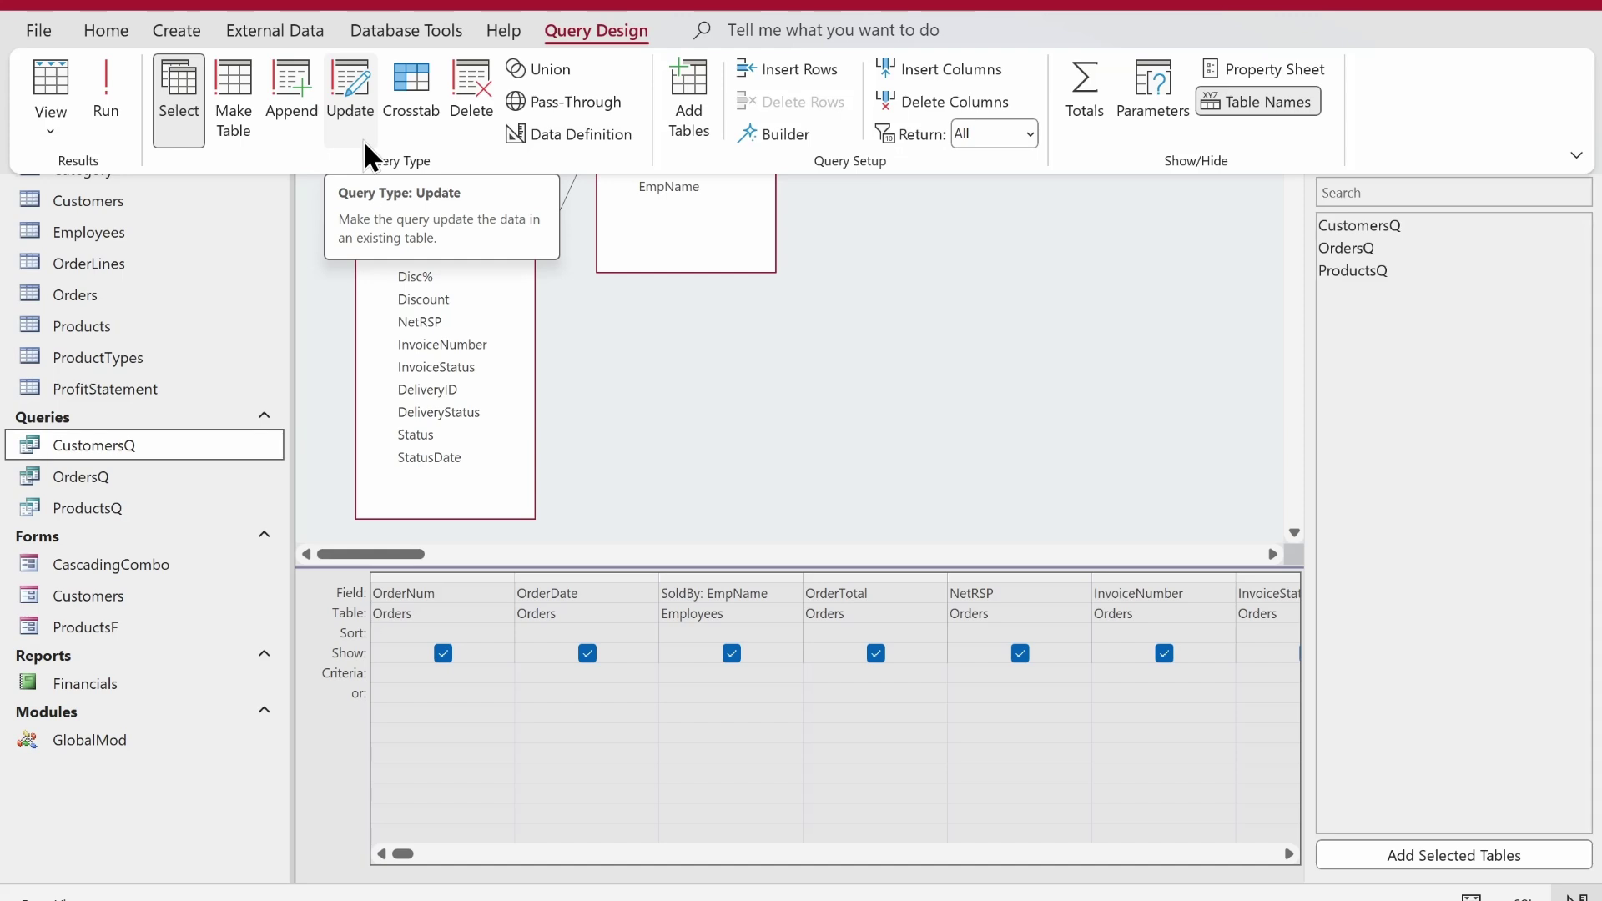
{"action": "left_click", "coordinate": [663, 317]}
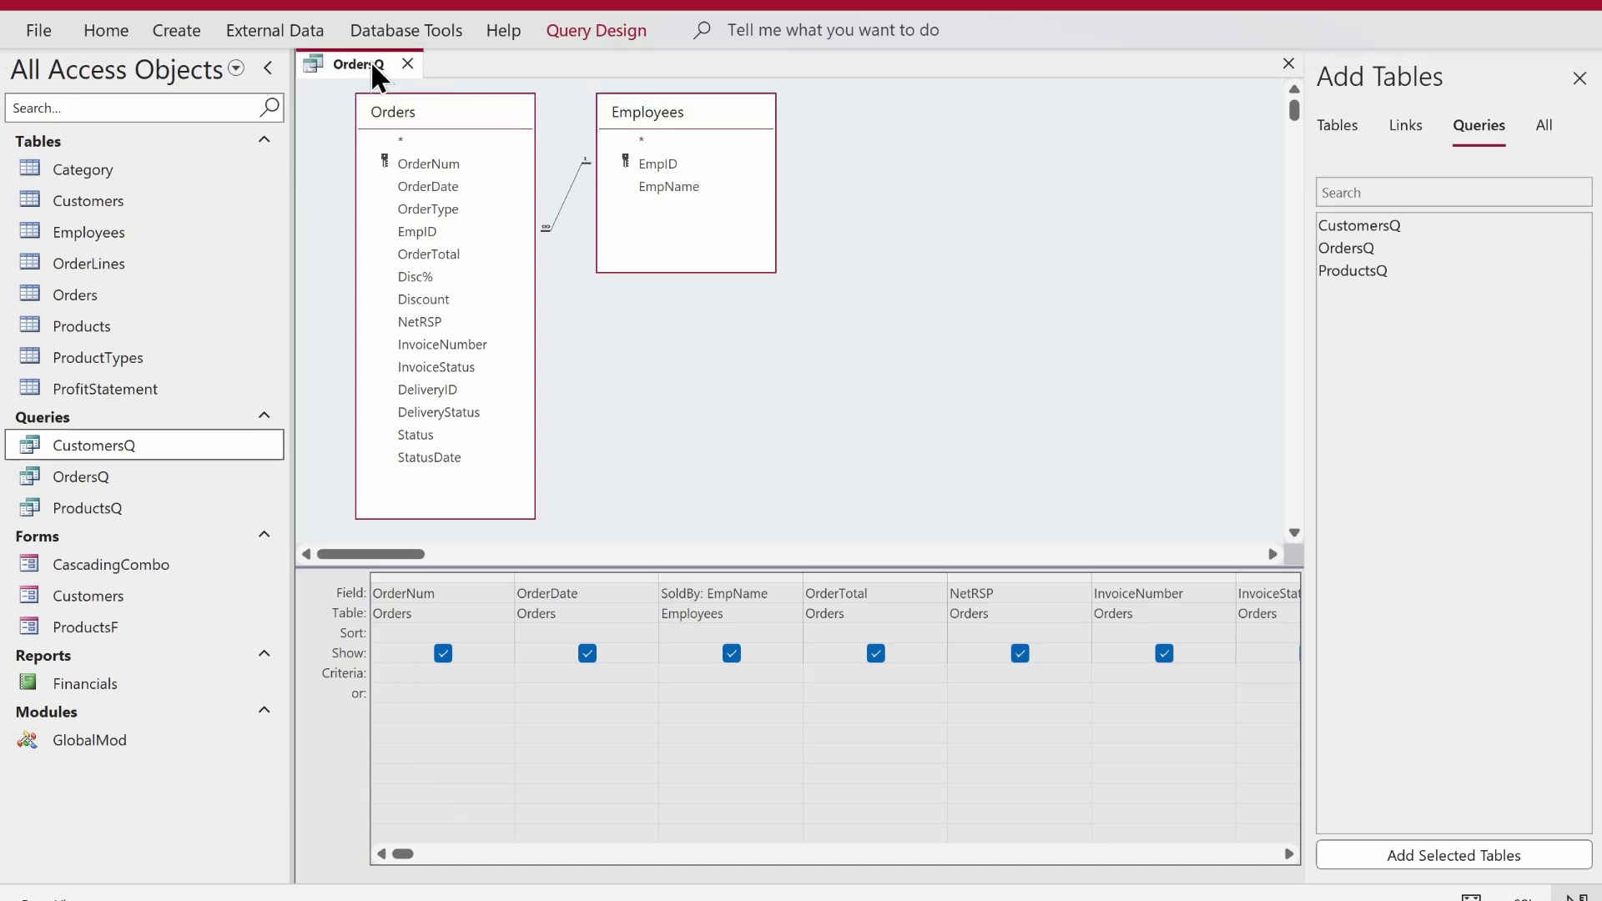
{"action": "right_click", "coordinate": [372, 62]}
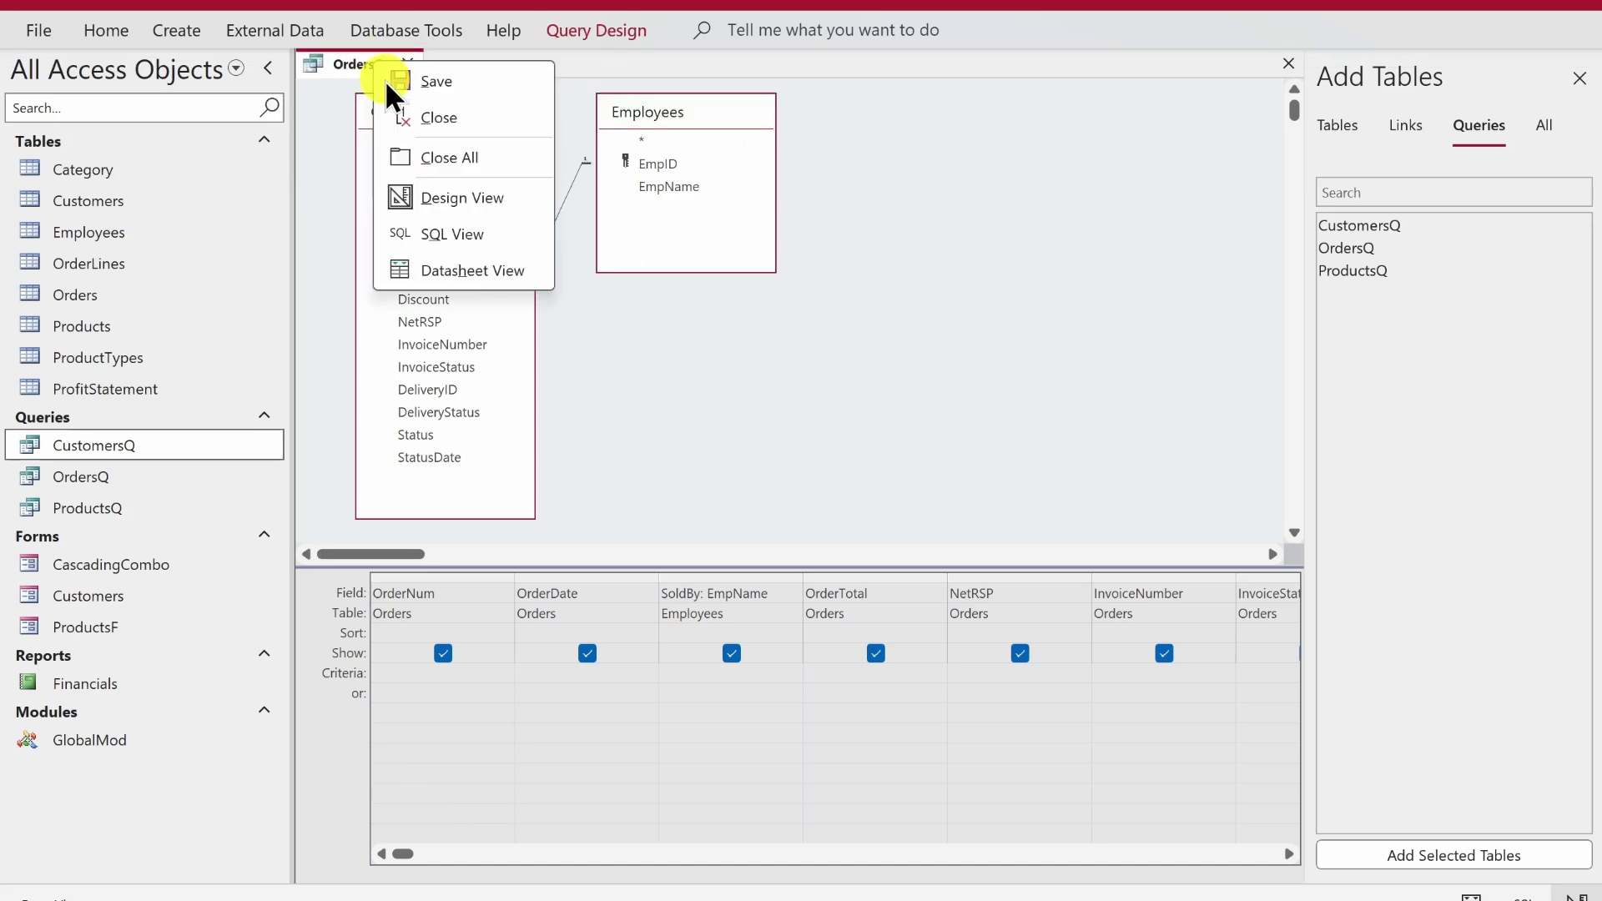
{"action": "left_click", "coordinate": [455, 278]}
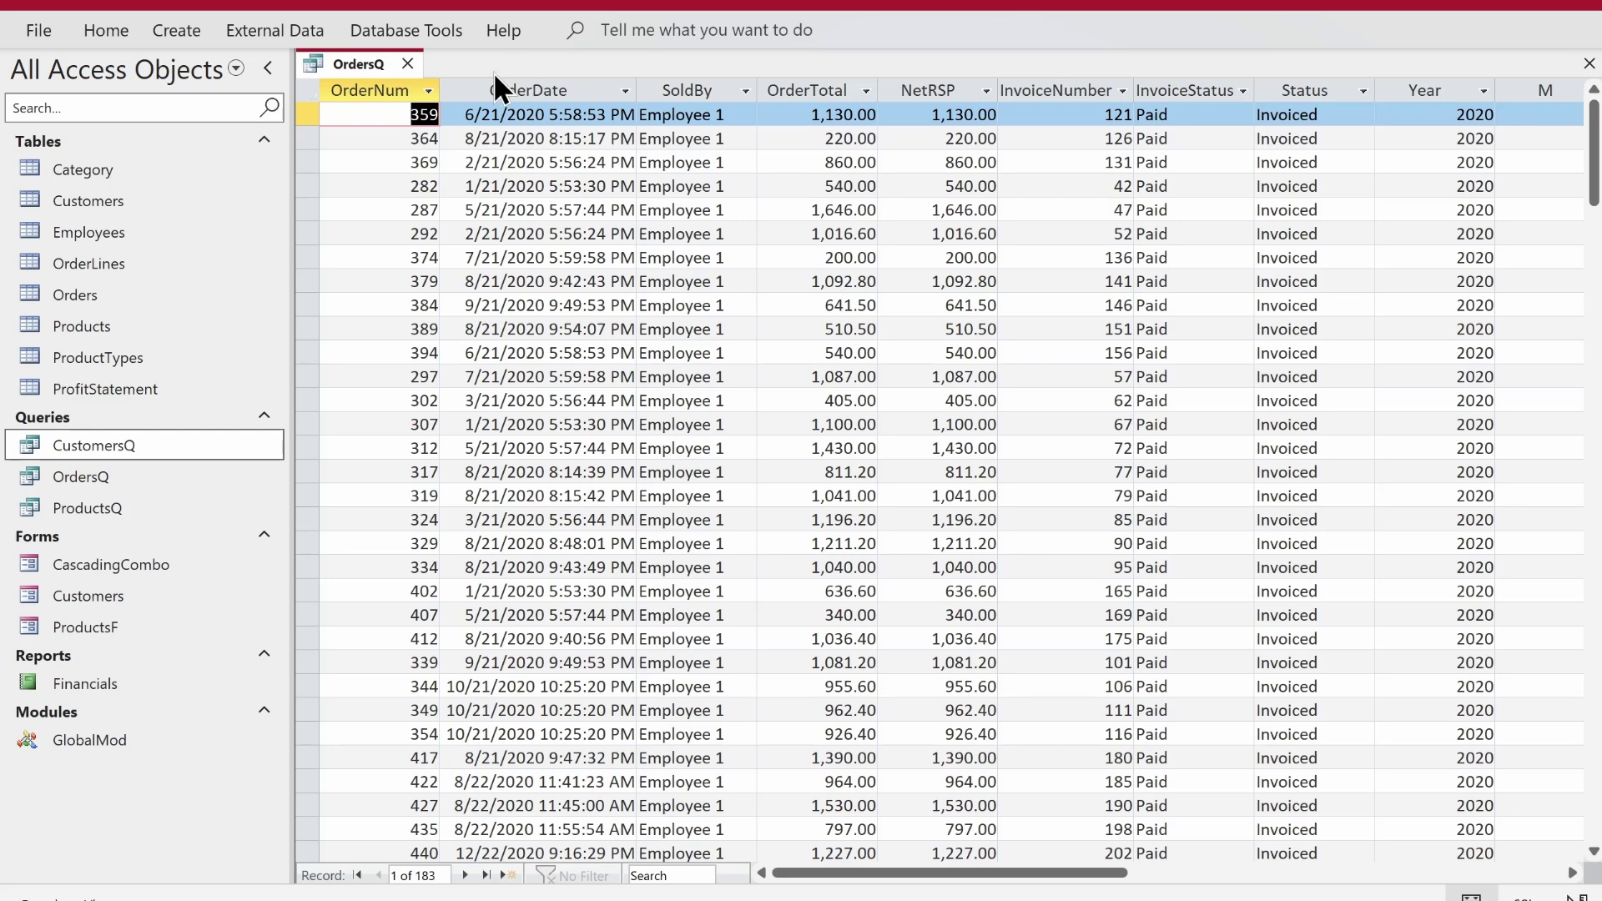
Start a new query with the Crosstab Query Wizard
{"action": "left_click", "coordinate": [187, 25]}
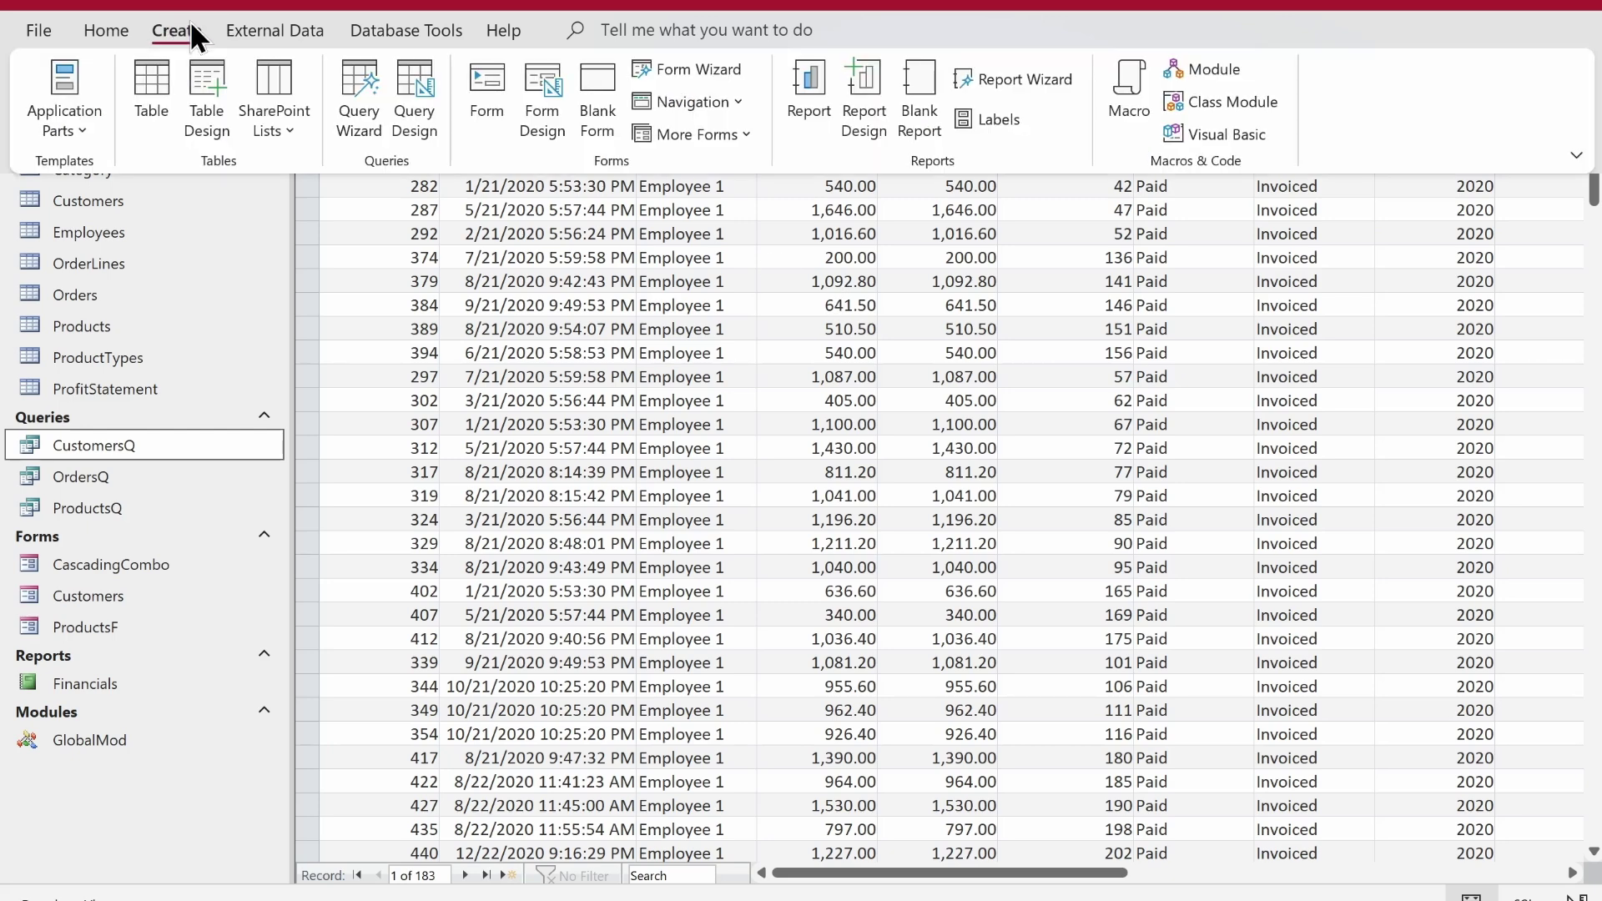
{"action": "left_click", "coordinate": [375, 142]}
{"action": "left_click_drag", "start_coordinate": [749, 203], "coordinate": [744, 311]}
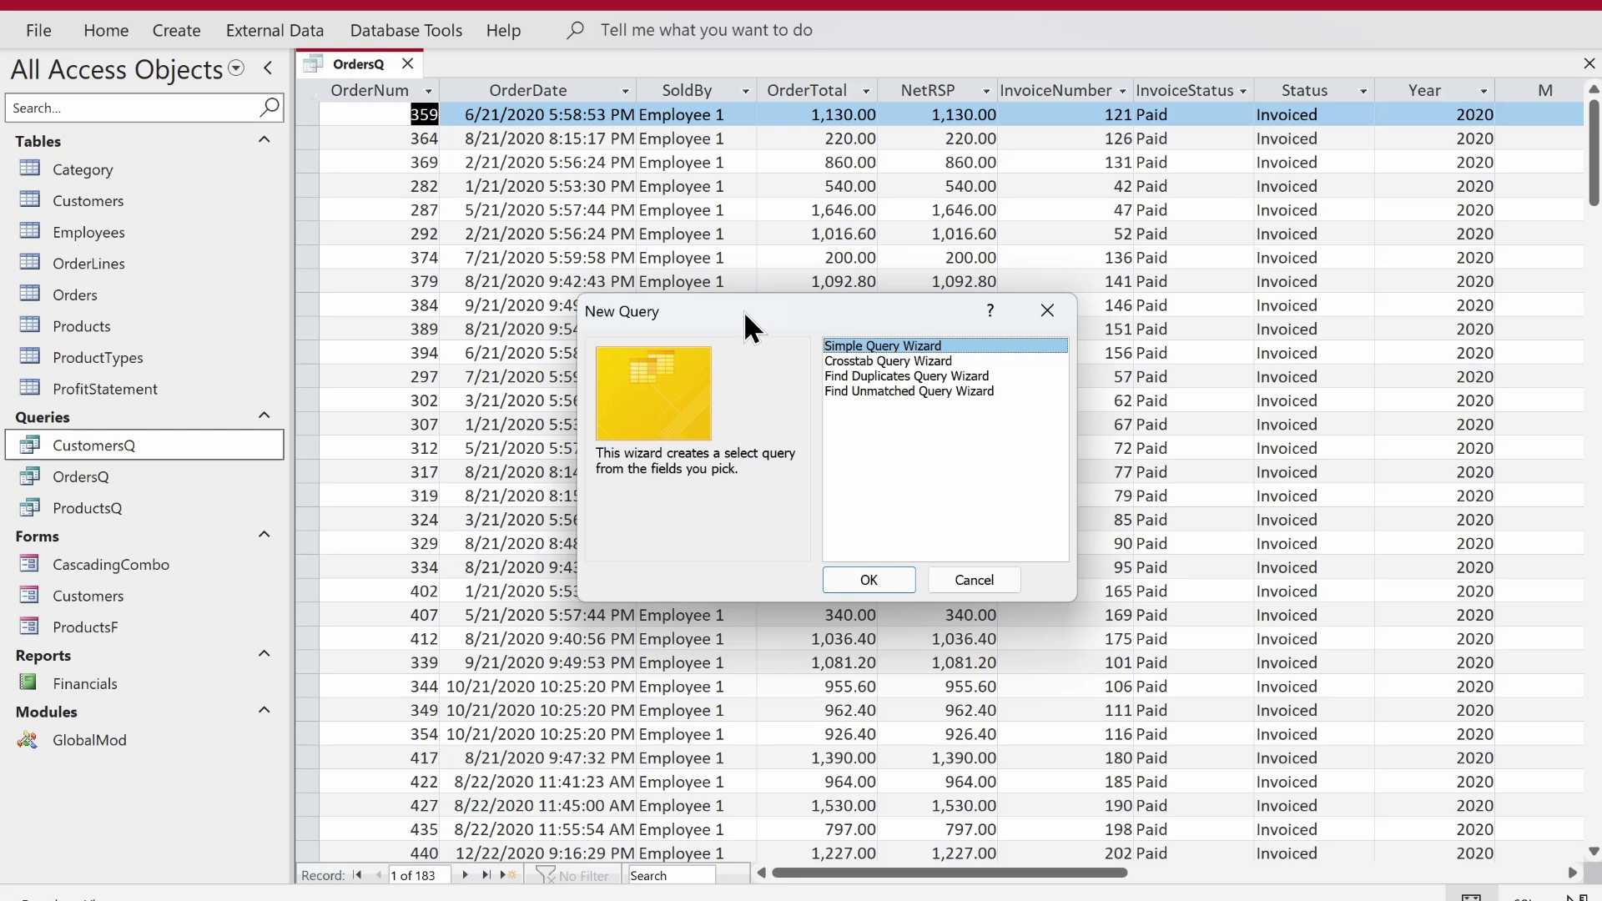
{"action": "left_click", "coordinate": [870, 361]}
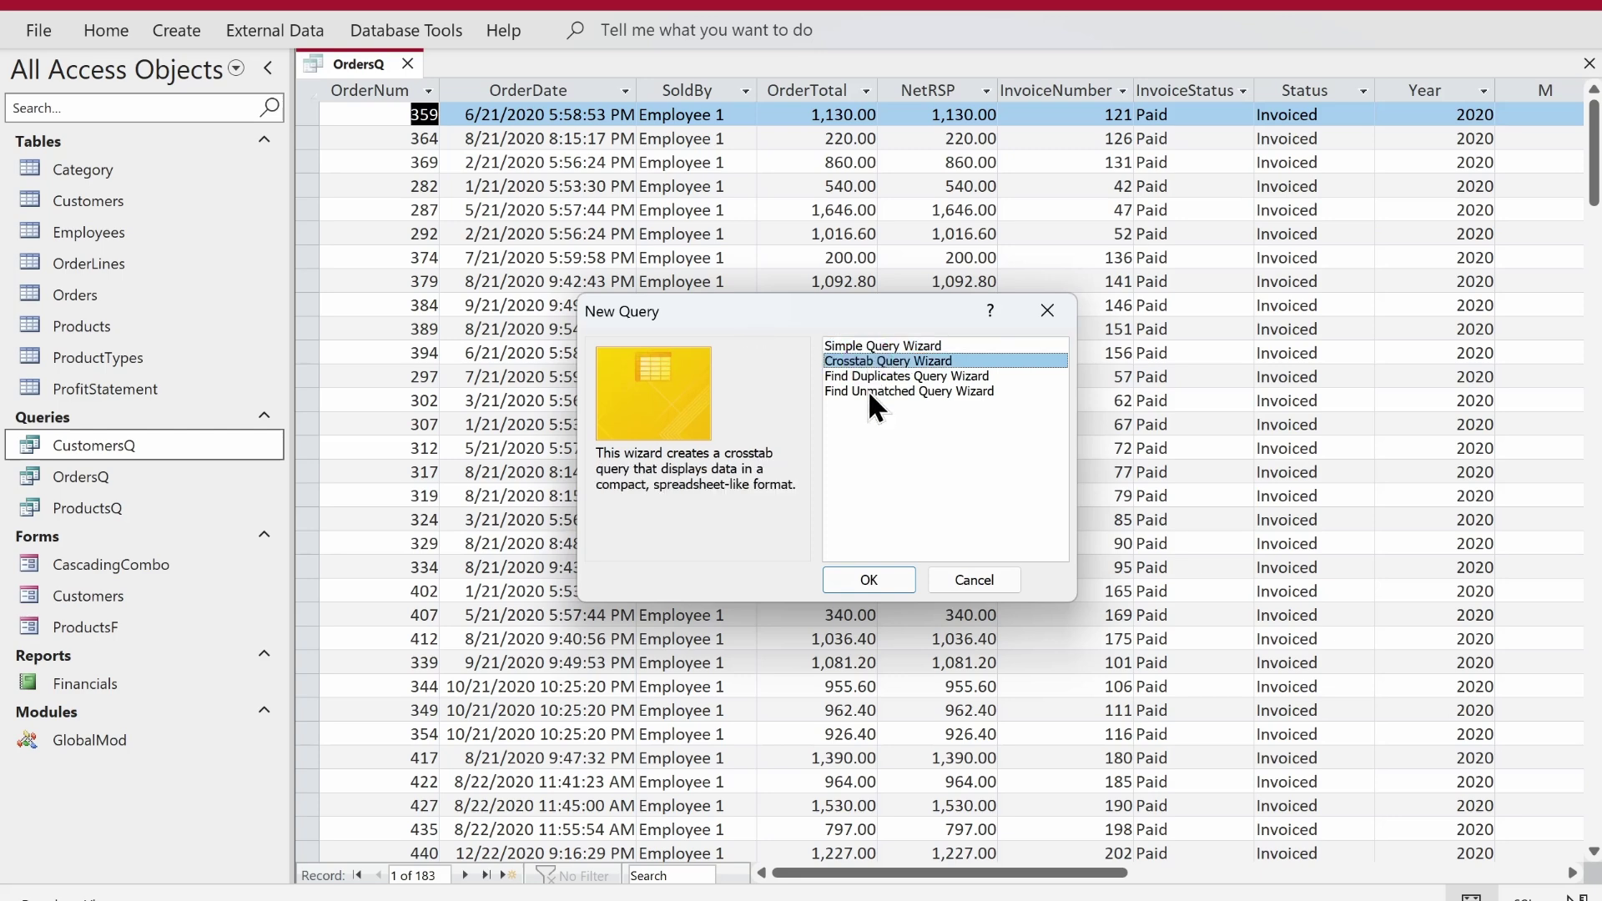
{"action": "left_click", "coordinate": [869, 576]}
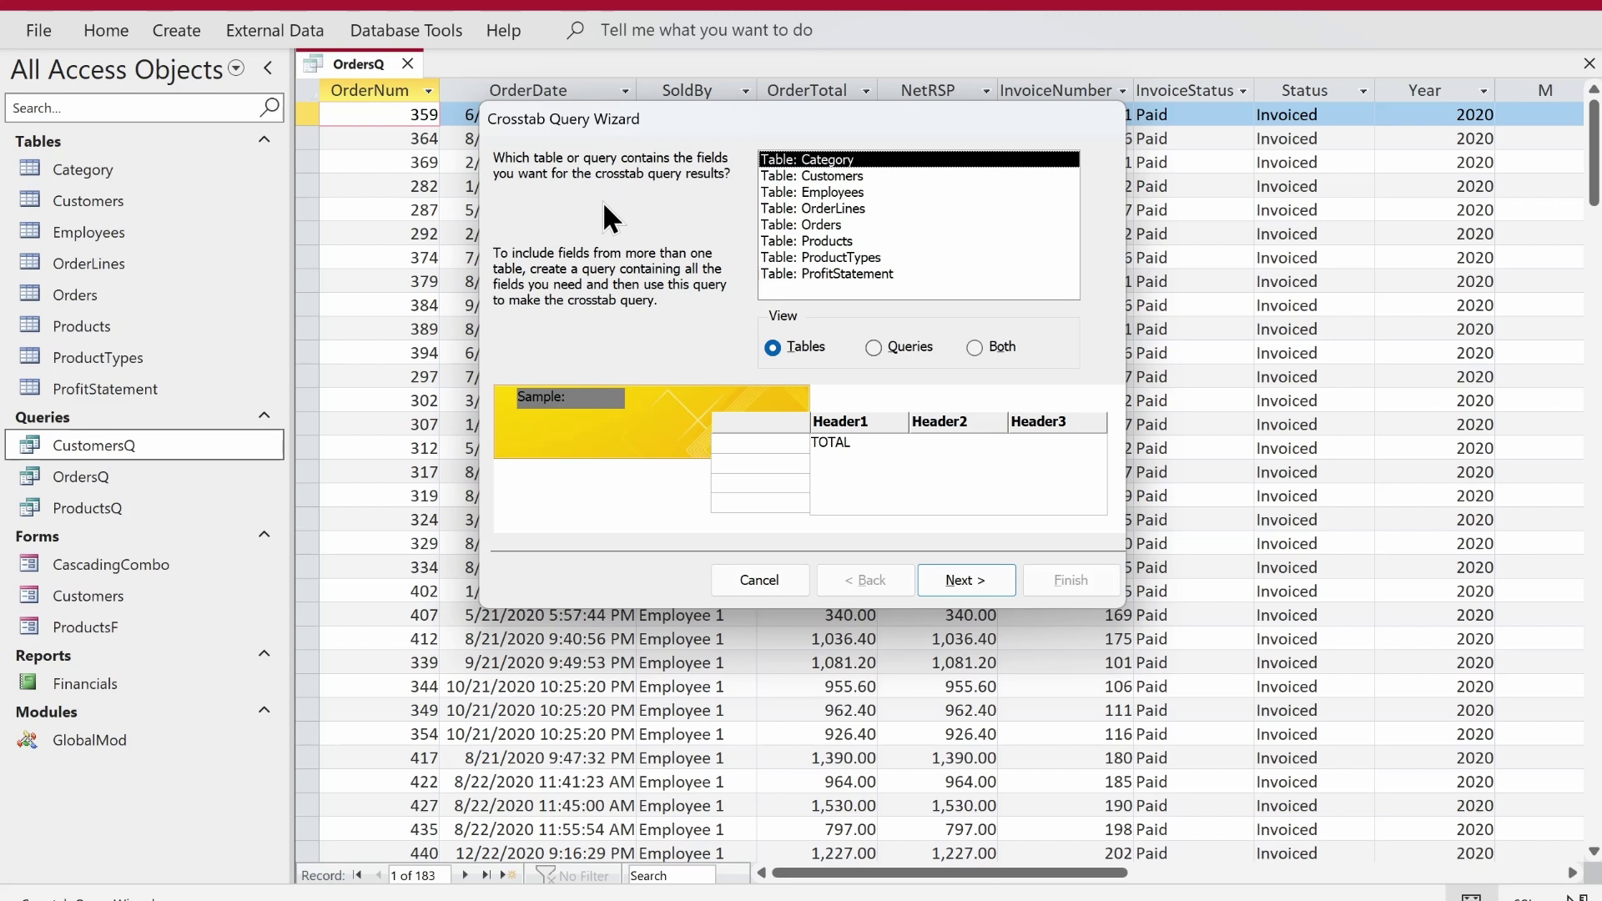
Choose the OrdersQ query as the source for the crosstab
{"action": "left_click", "coordinate": [876, 346]}
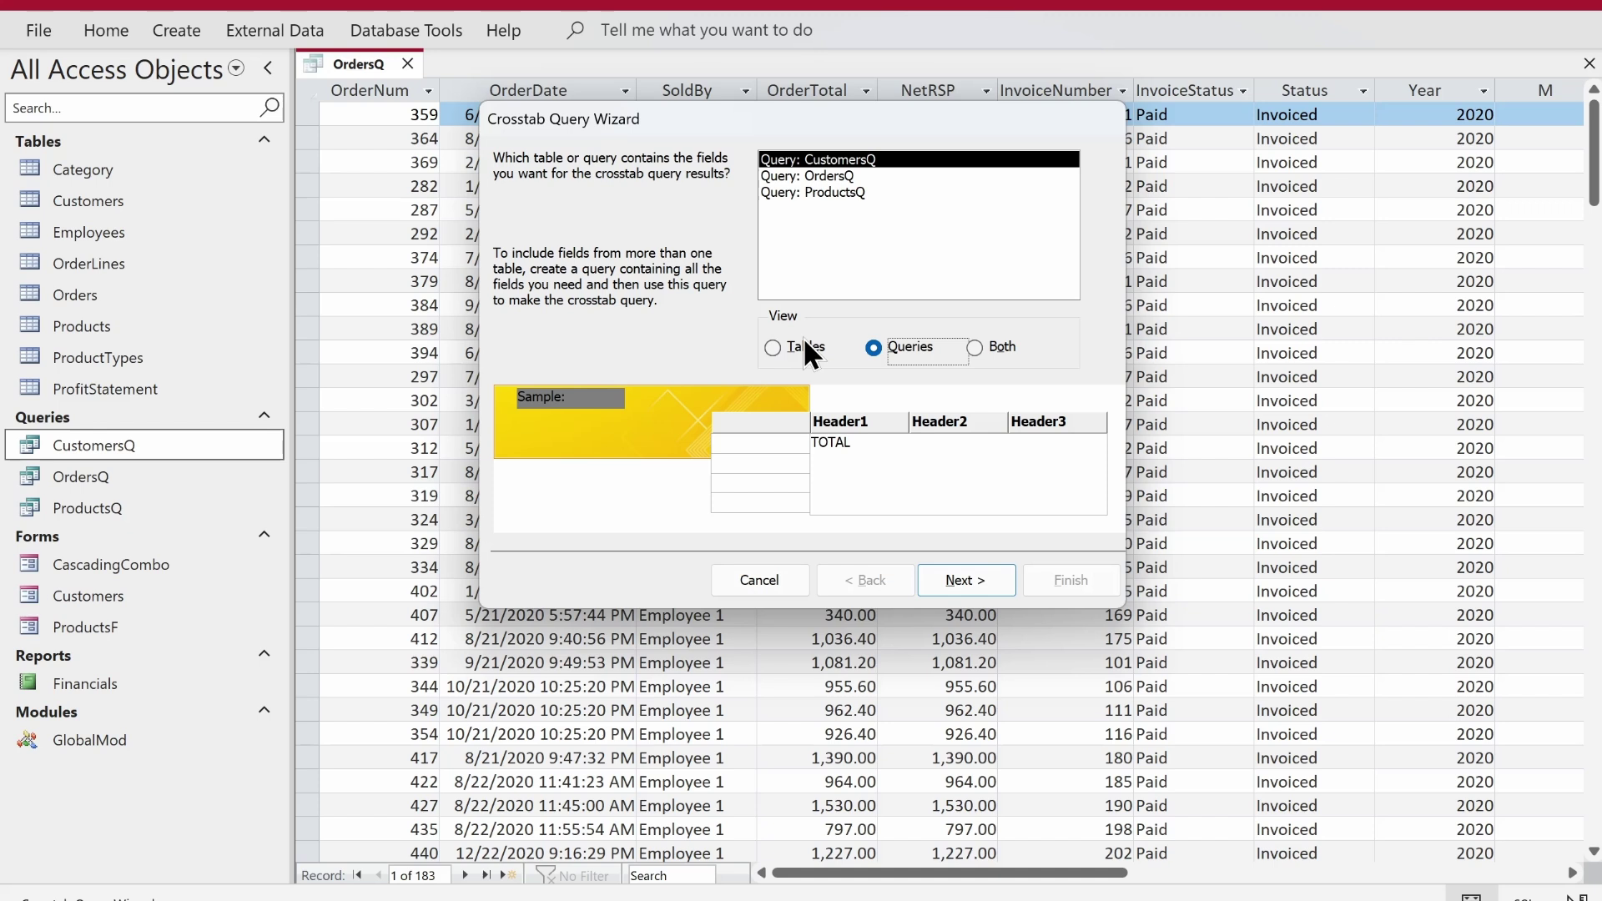
{"action": "left_click", "coordinate": [830, 177]}
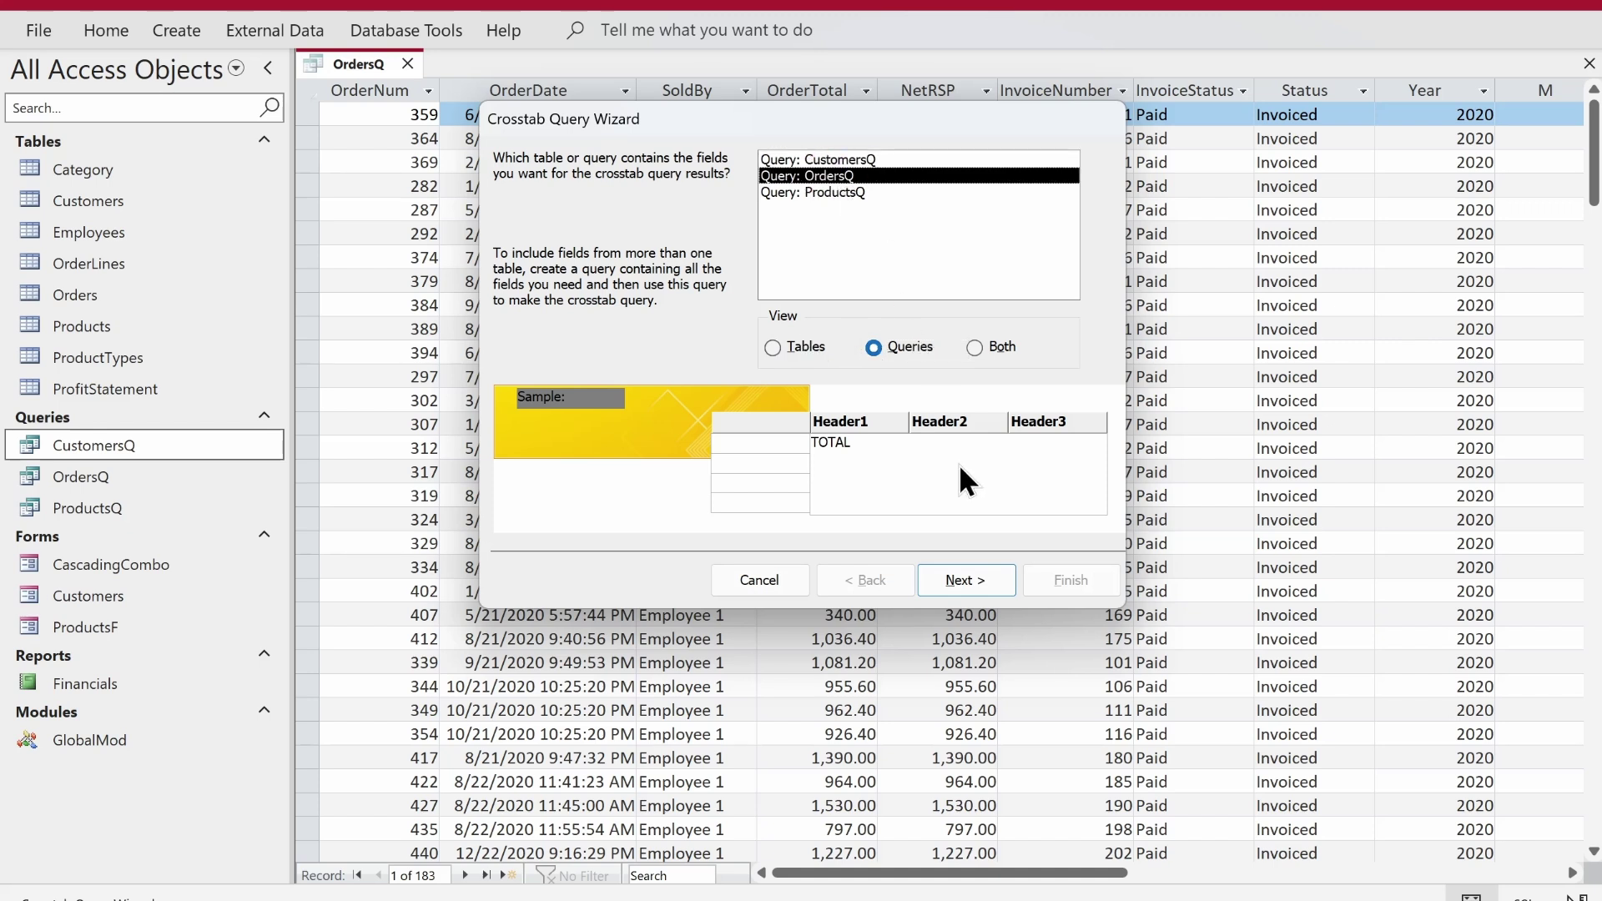
{"action": "left_click", "coordinate": [947, 584]}
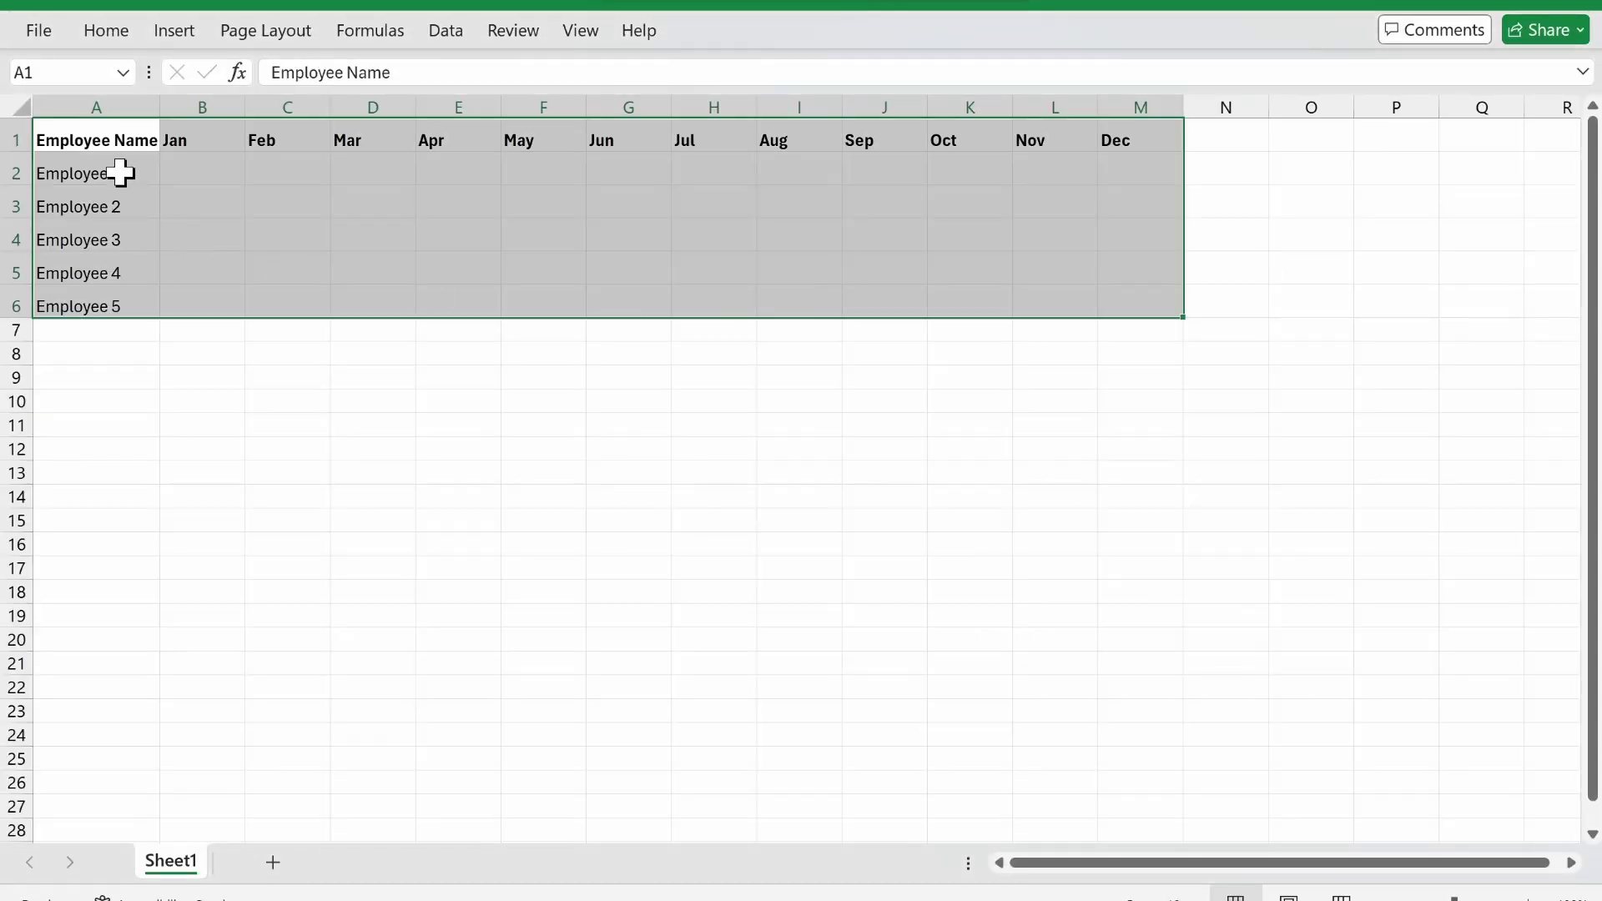
Highlight the employee names A2:A6 in the Excel layout, and set EmpID, SoldBy and Year as the crosstab's row headings in Access
{"action": "left_click", "coordinate": [120, 174]}
{"action": "left_click_drag", "start_coordinate": [120, 174], "coordinate": [132, 304]}
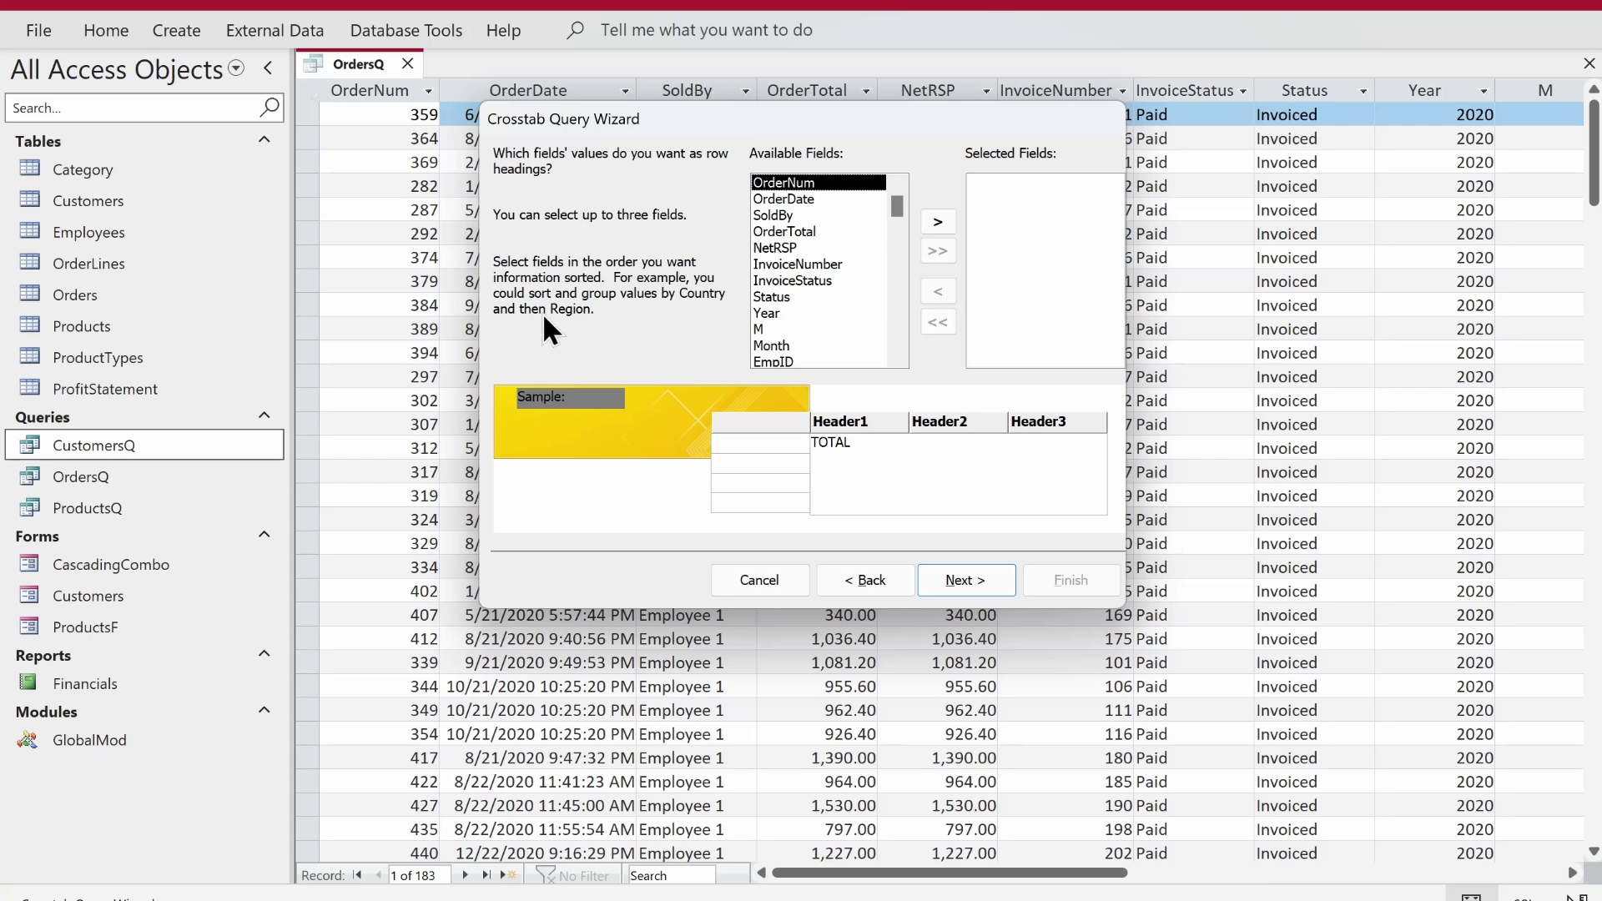
{"action": "left_click", "coordinate": [893, 301]}
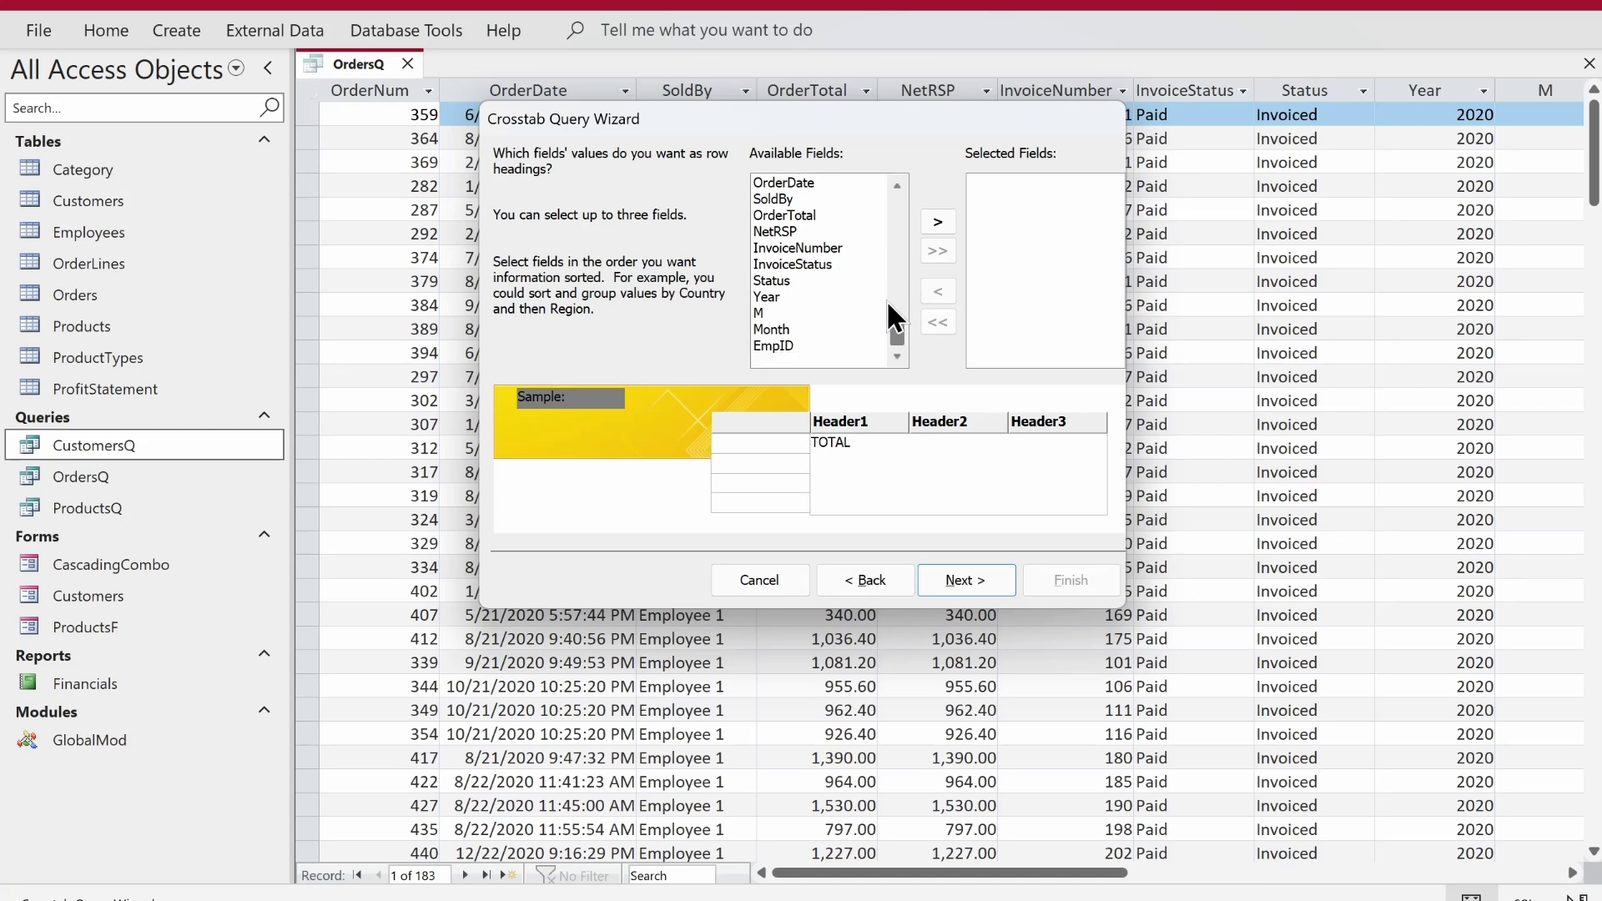
{"action": "left_click", "coordinate": [778, 339]}
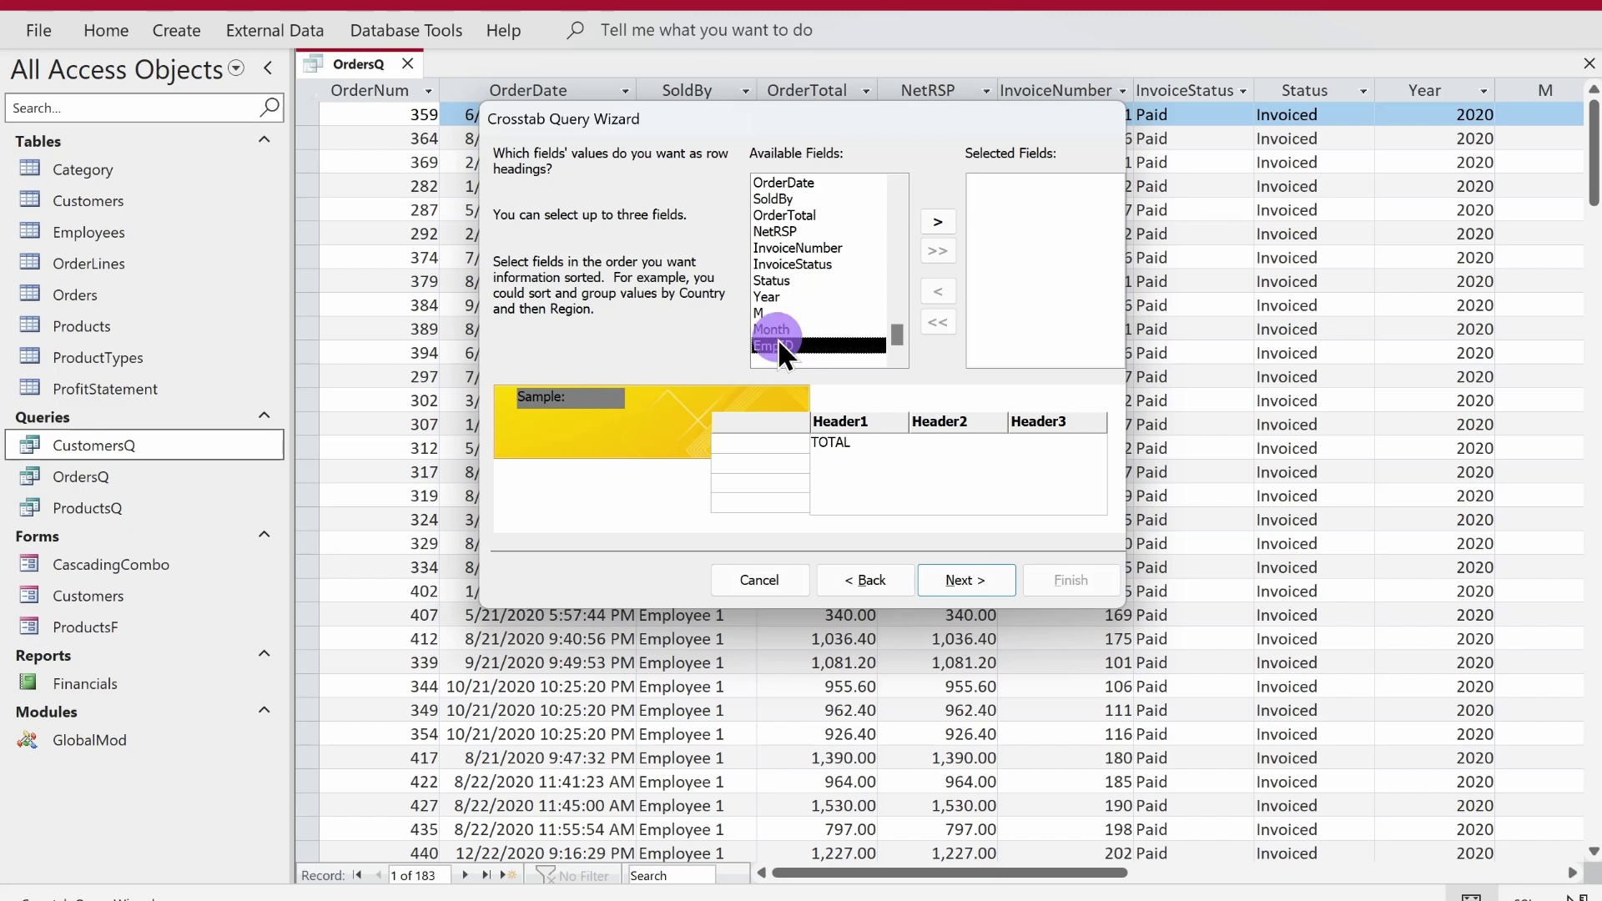
{"action": "left_click", "coordinate": [938, 222]}
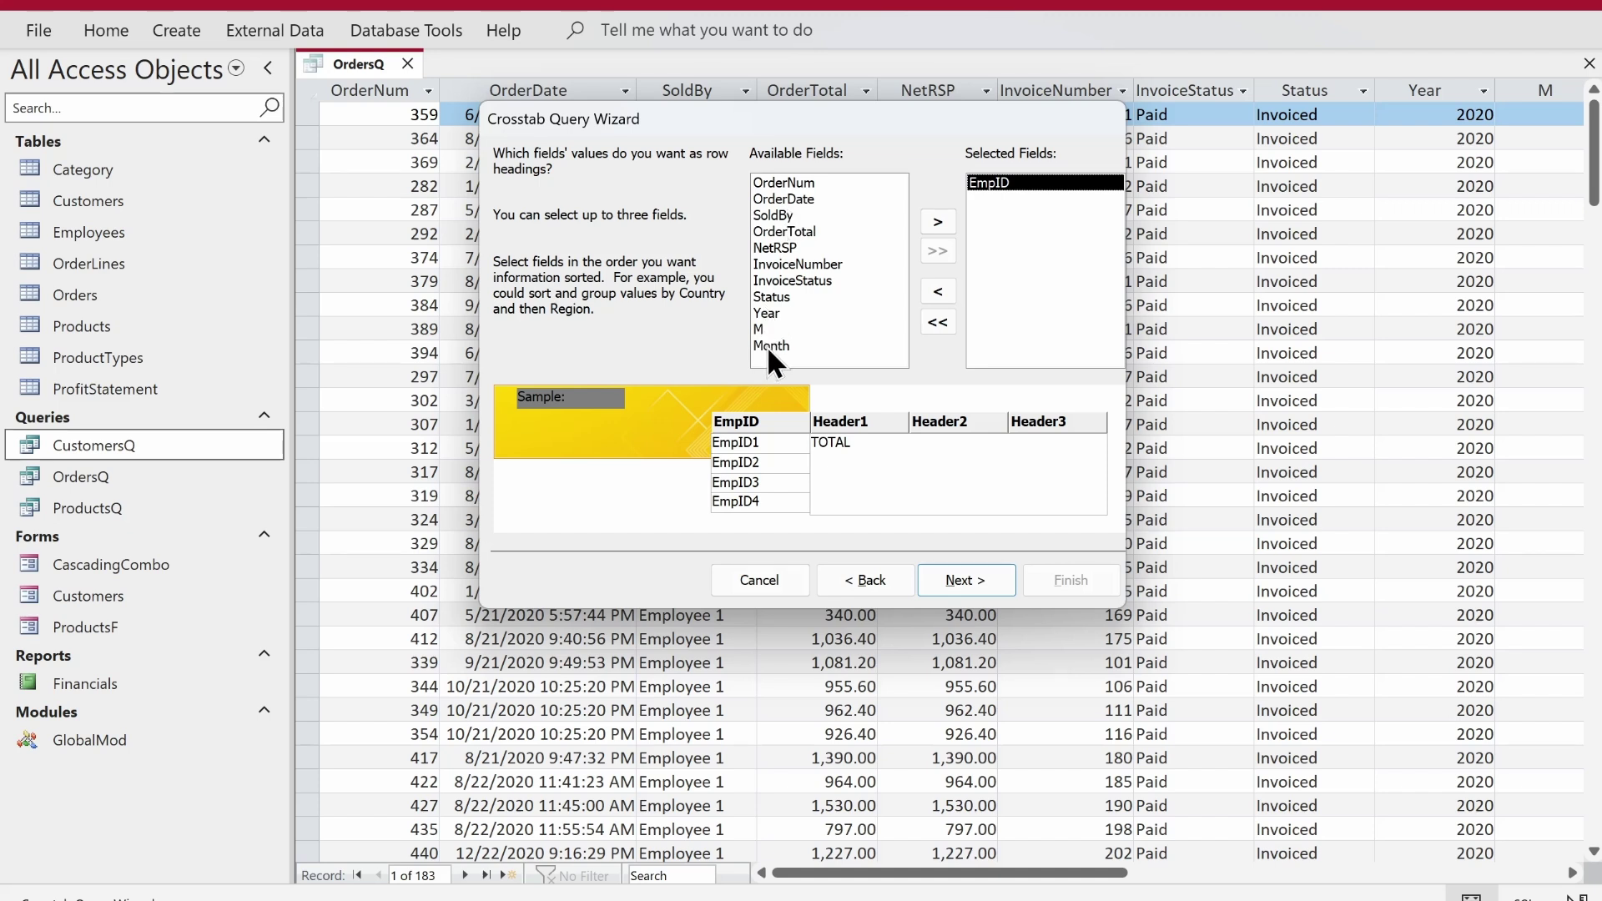
{"action": "double_click", "coordinate": [763, 214]}
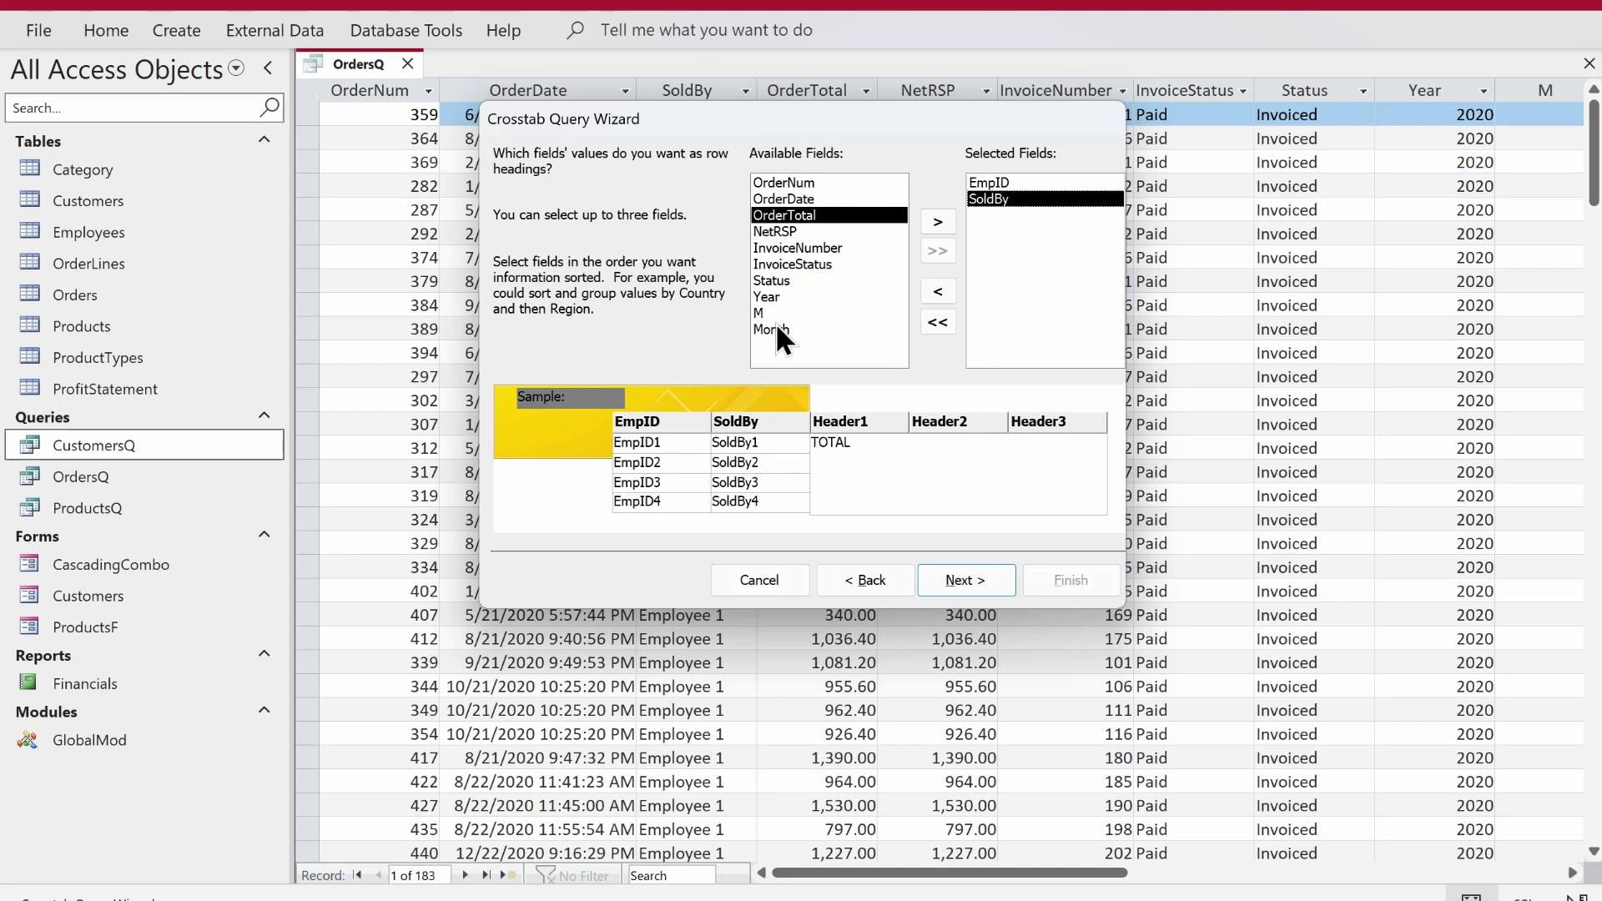
{"action": "double_click", "coordinate": [764, 296]}
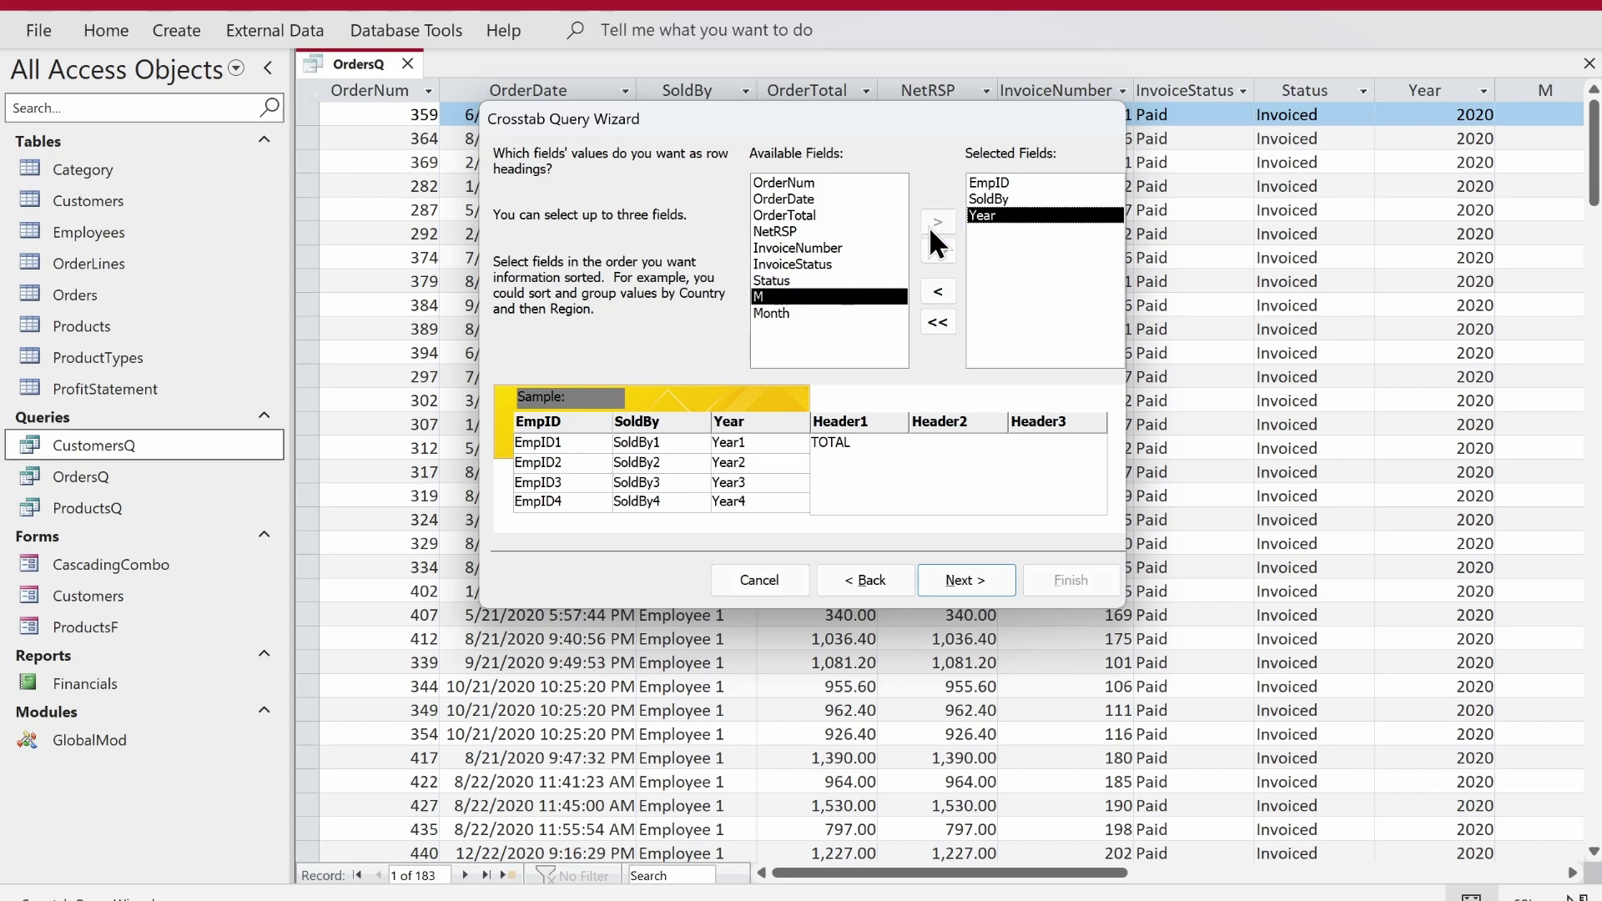
{"action": "left_click", "coordinate": [797, 265]}
{"action": "left_click_drag", "start_coordinate": [803, 263], "coordinate": [783, 209]}
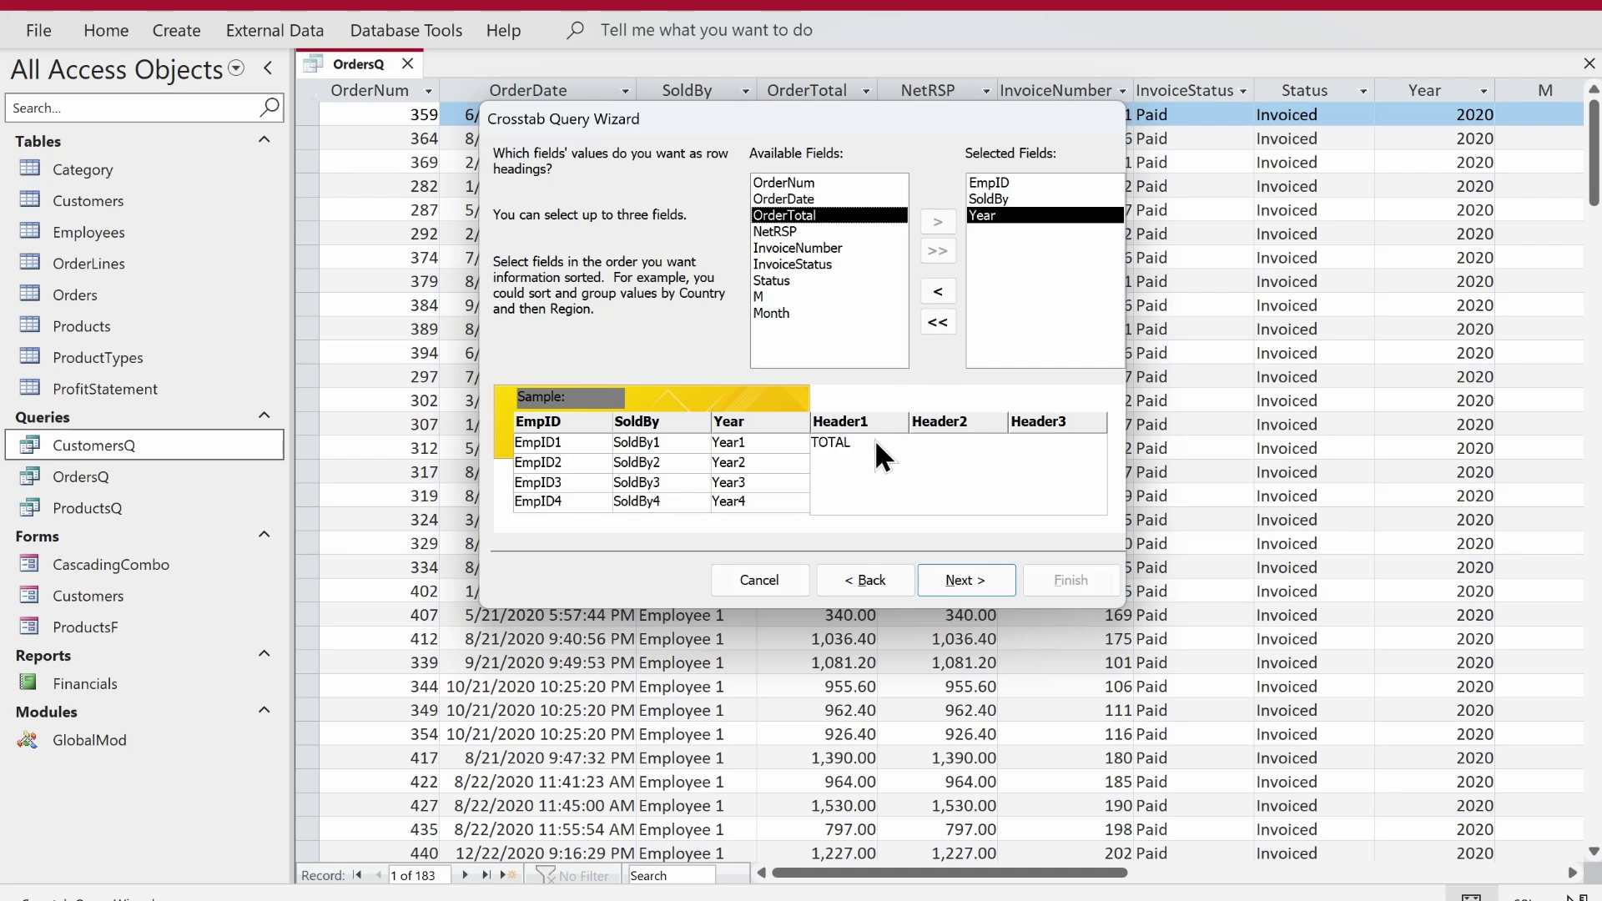
{"action": "left_click", "coordinate": [969, 588]}
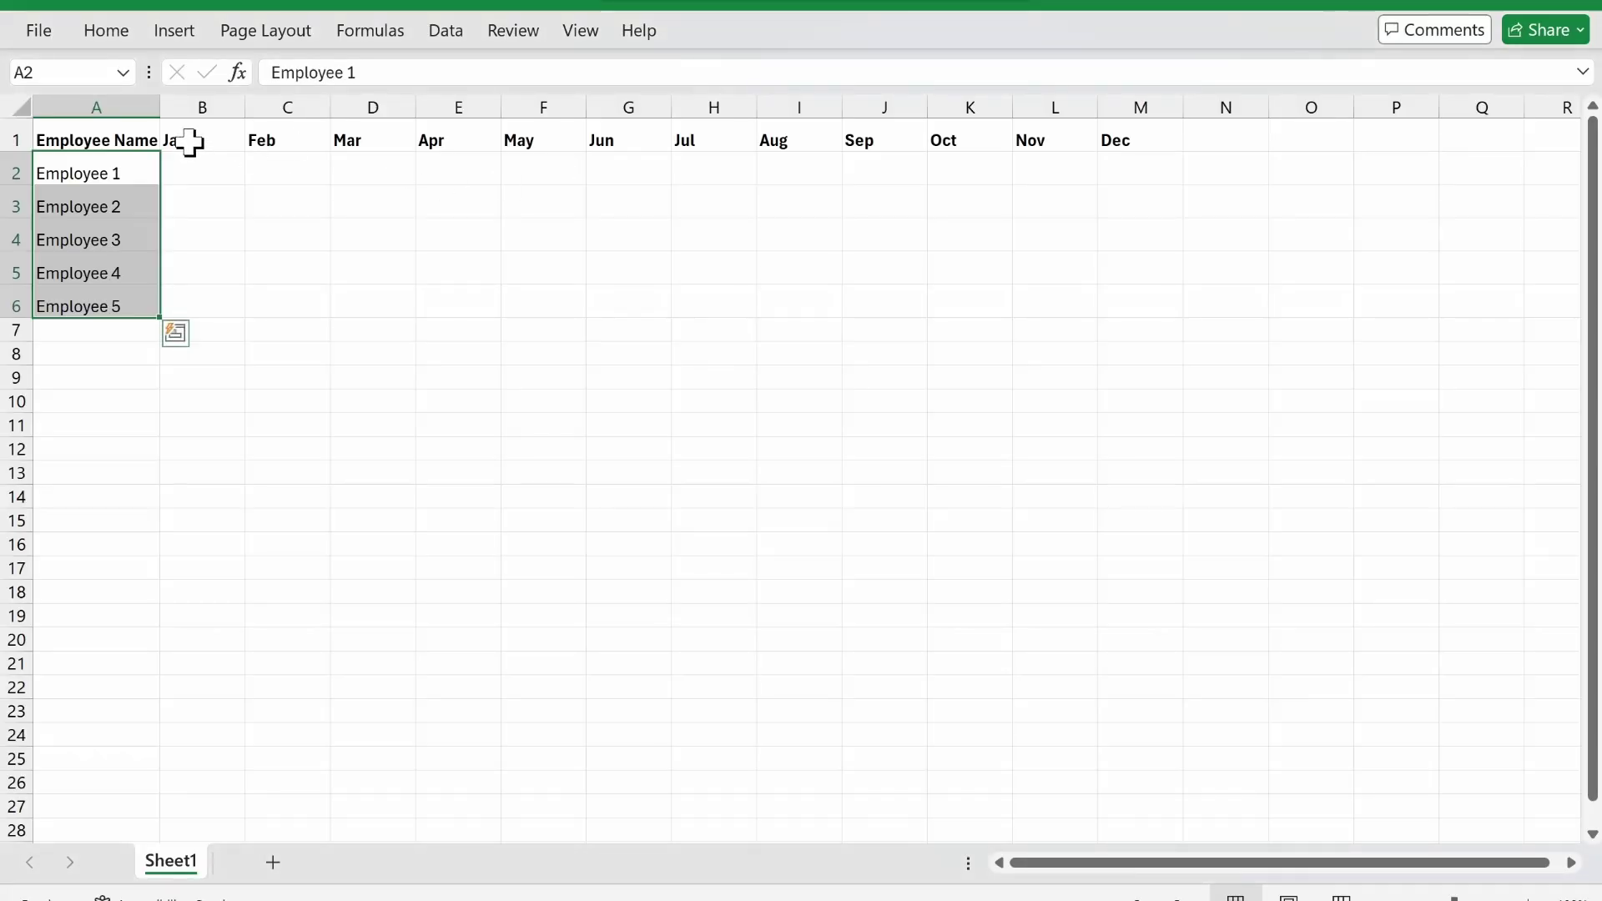
Highlight the month headers B1:M1 in the Excel layout, and set M as the crosstab's column heading in Access
{"action": "left_click_drag", "start_coordinate": [188, 141], "coordinate": [1118, 149]}
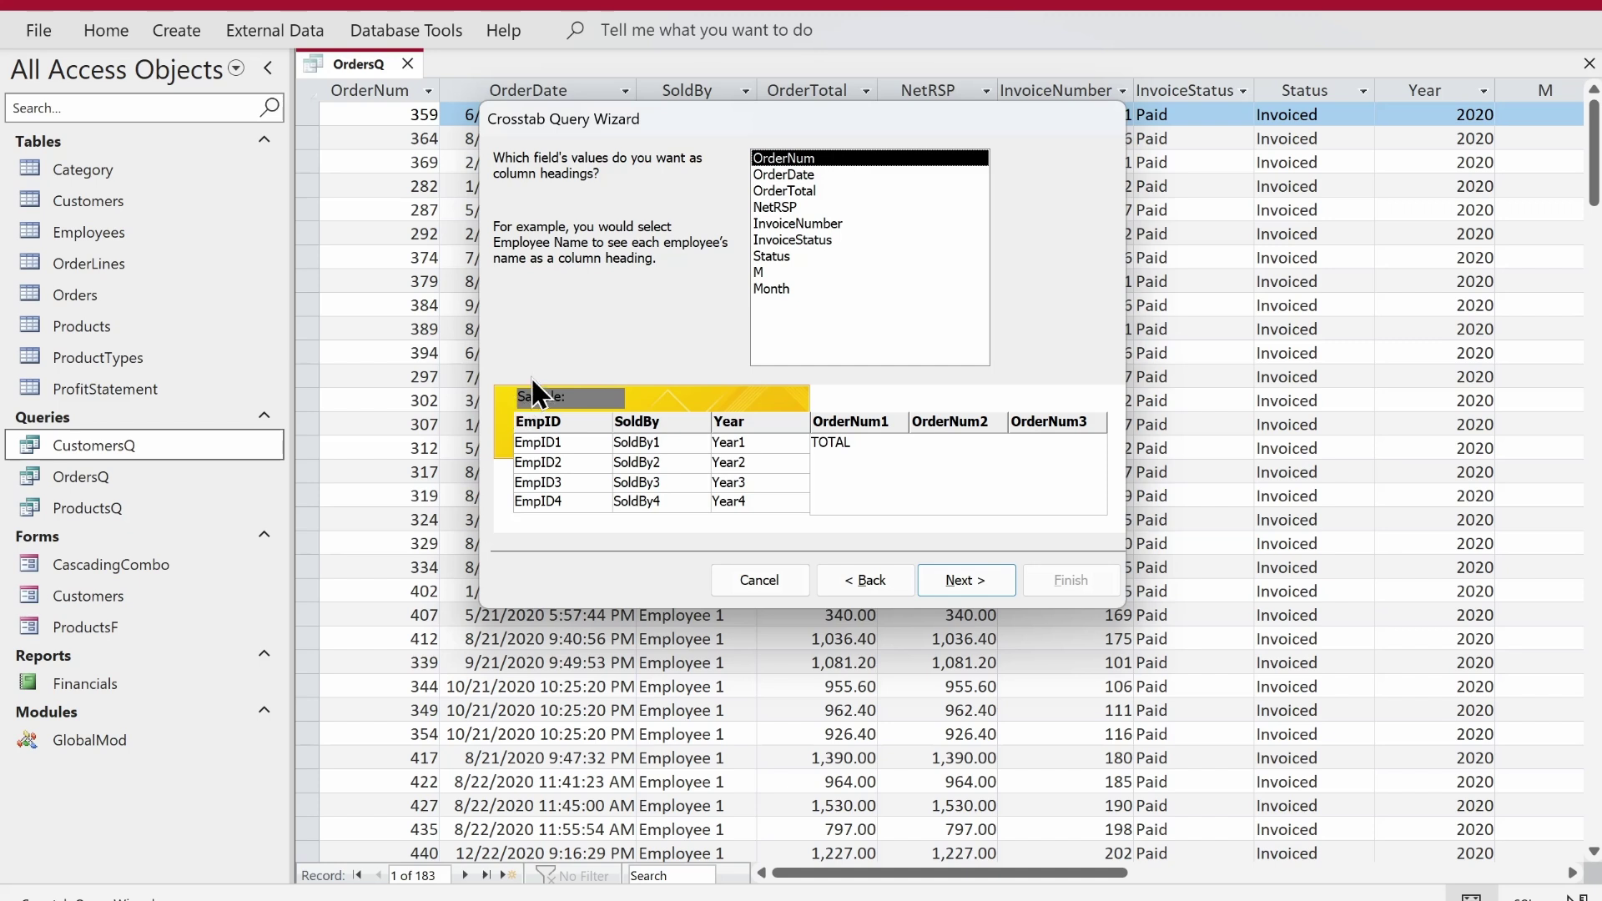
{"action": "left_click", "coordinate": [760, 271]}
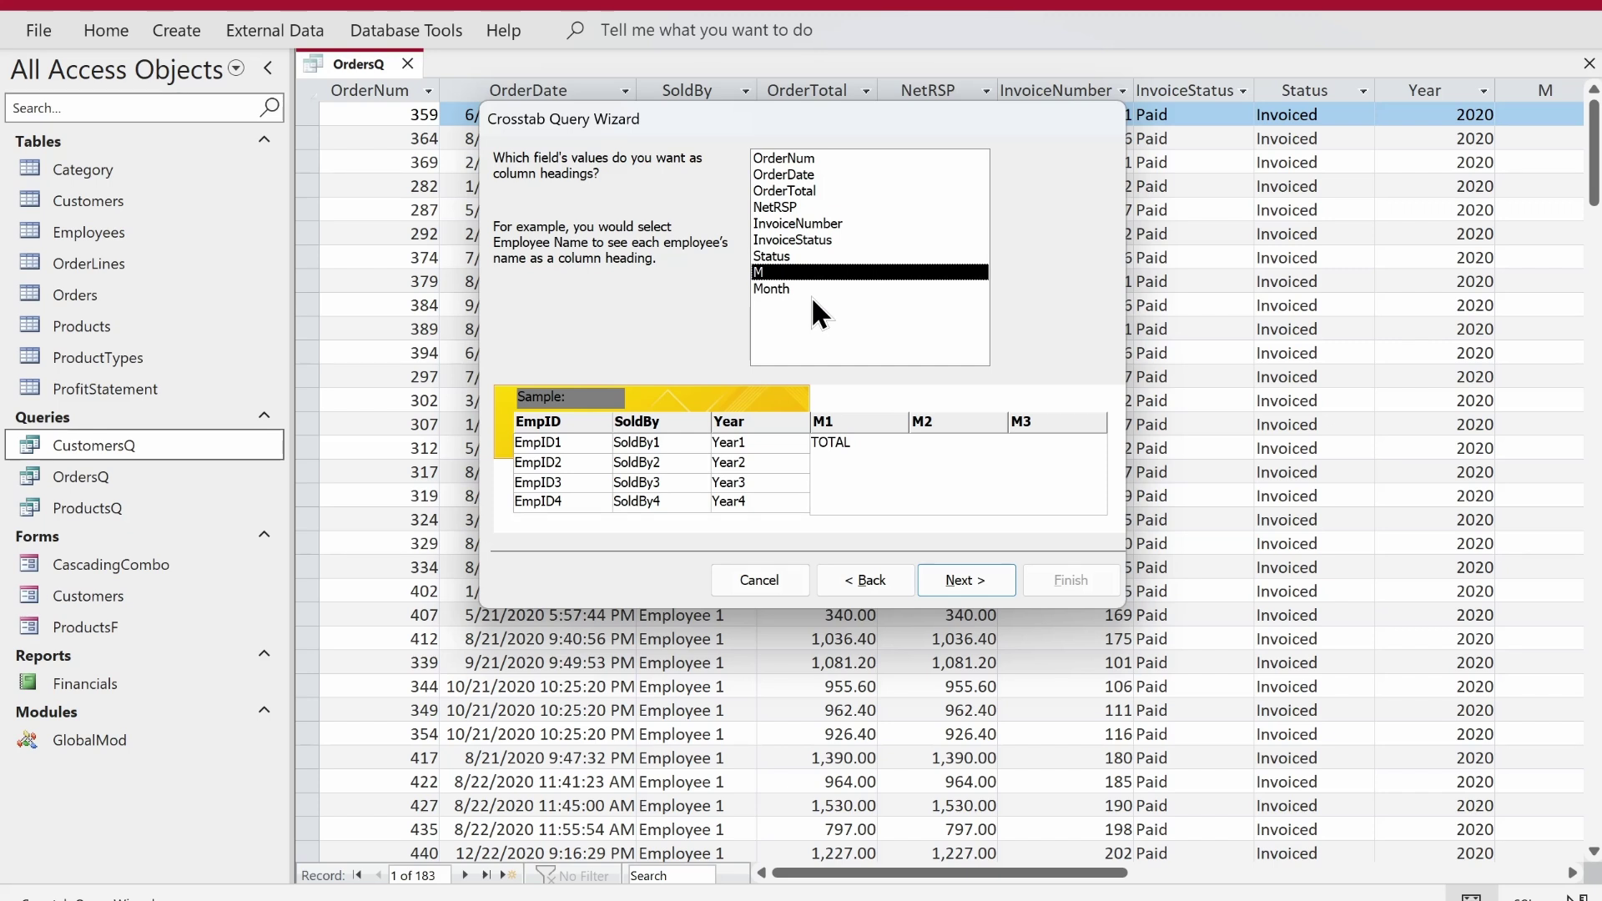
{"action": "left_click", "coordinate": [993, 594]}
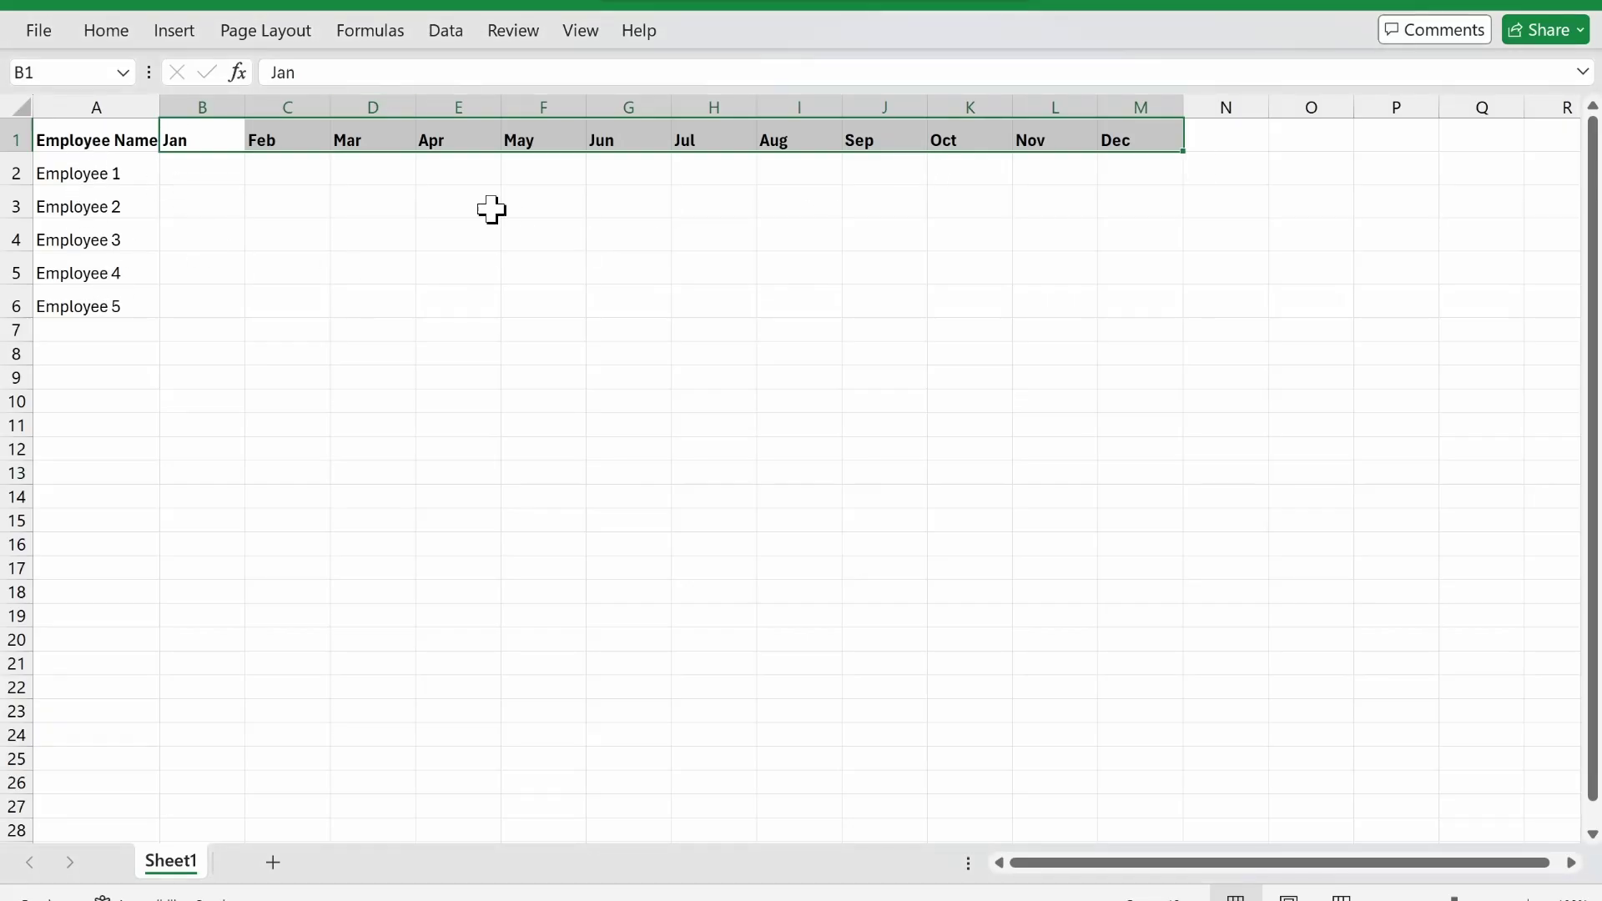
Highlight the empty cells under the months in Excel, and set the crosstab to calculate the Sum of NetRSP in Access
{"action": "left_click_drag", "start_coordinate": [178, 172], "coordinate": [1149, 328]}
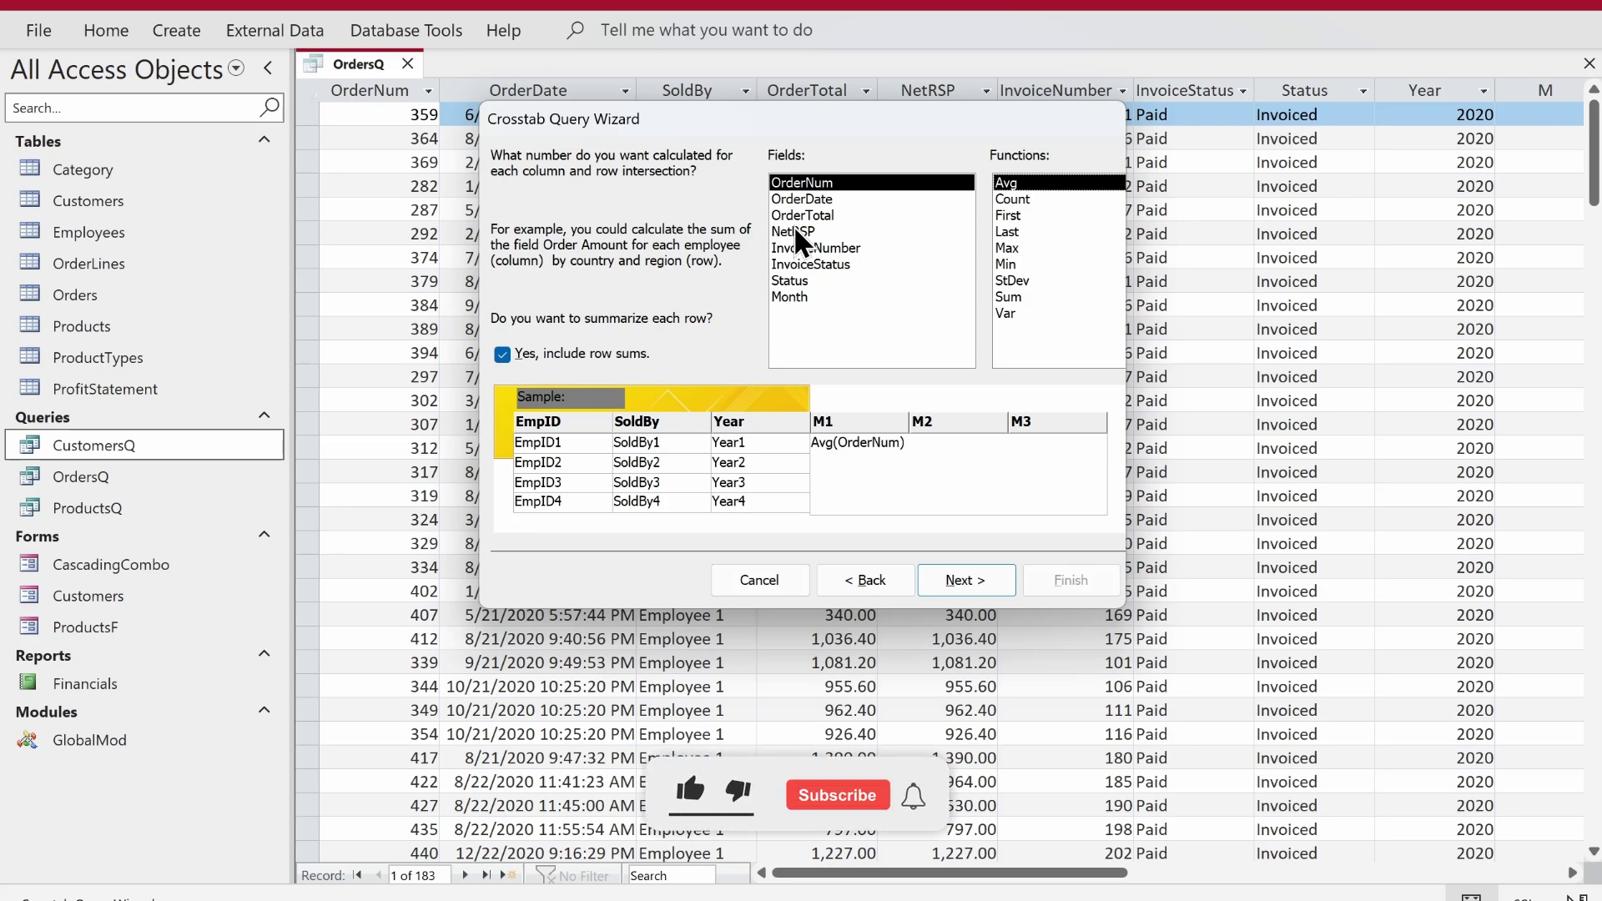
{"action": "key", "text": "alt+Tab"}
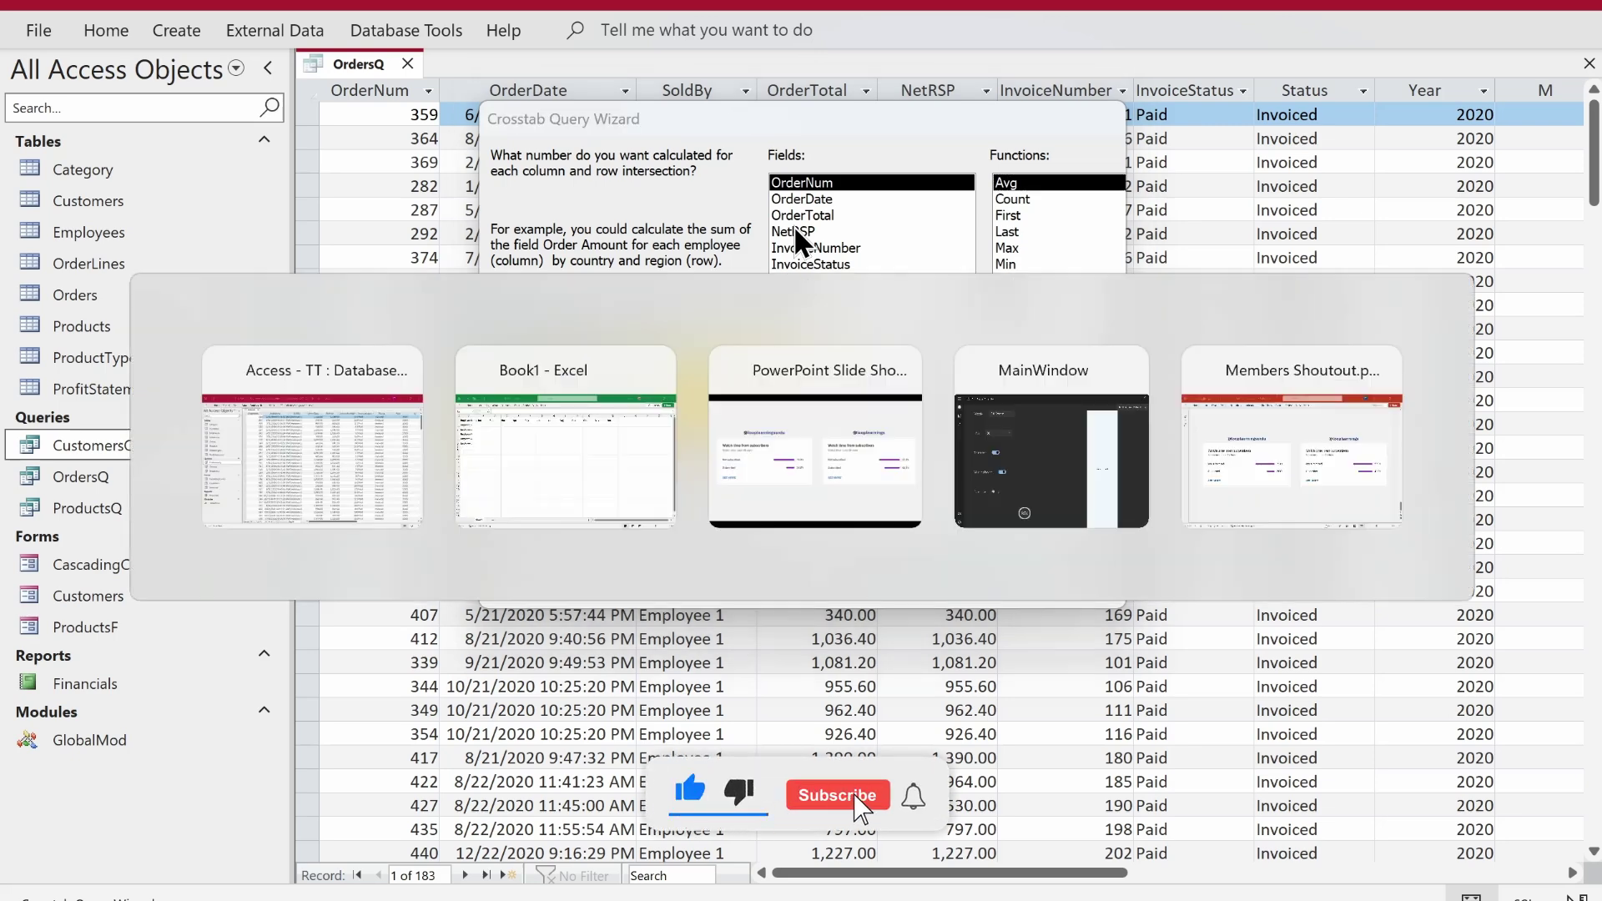
{"action": "key", "text": "alt+Tab"}
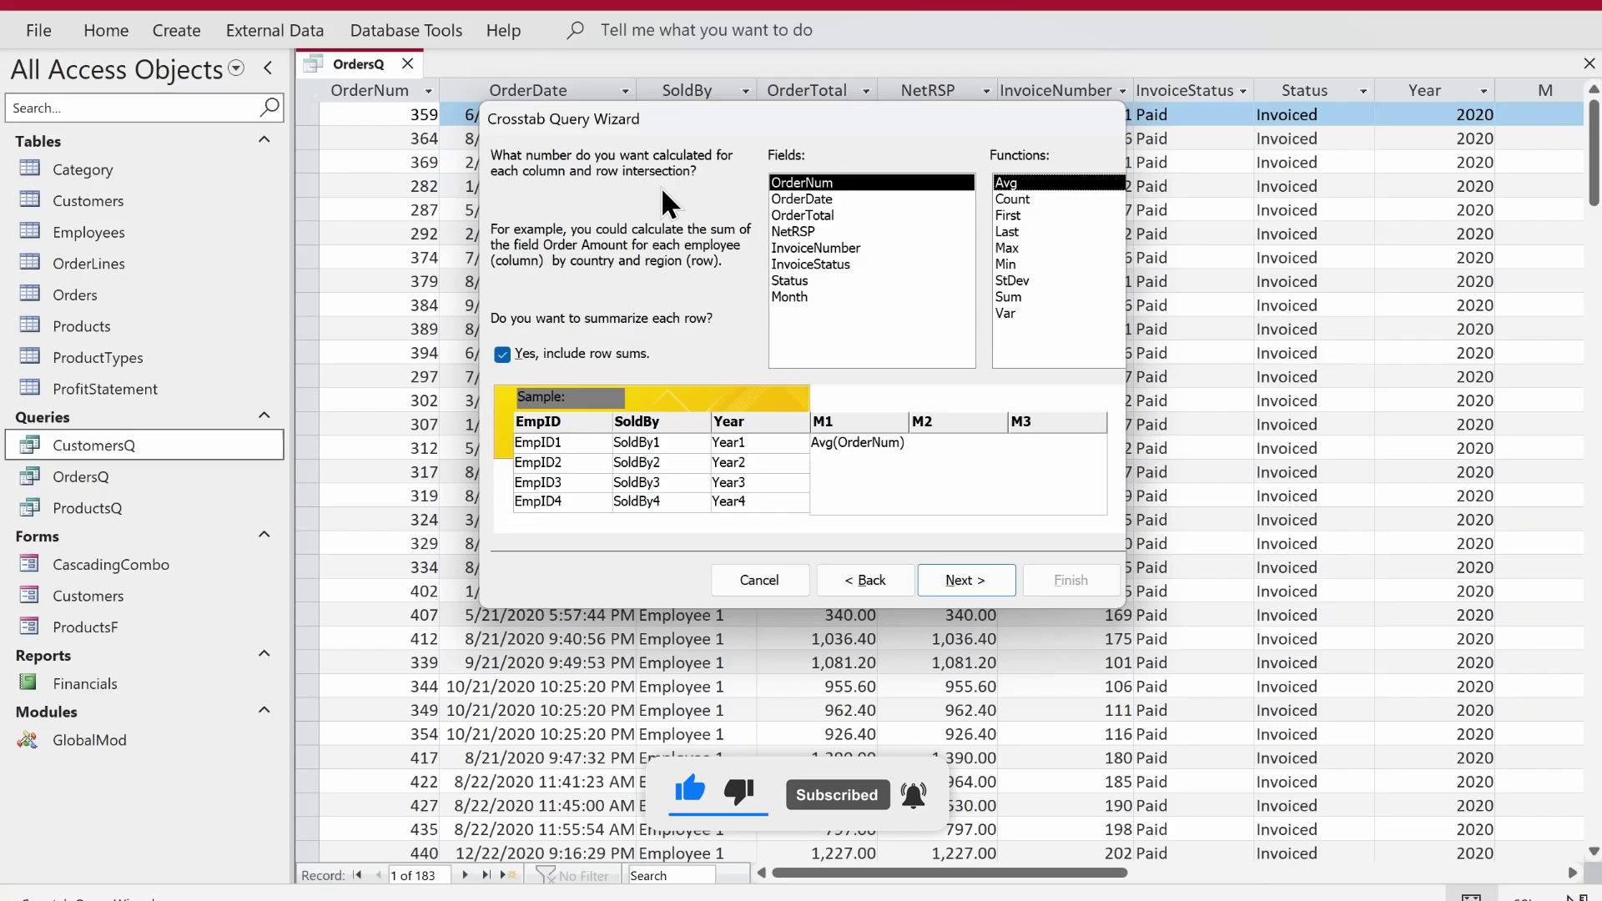
{"action": "left_click", "coordinate": [797, 232]}
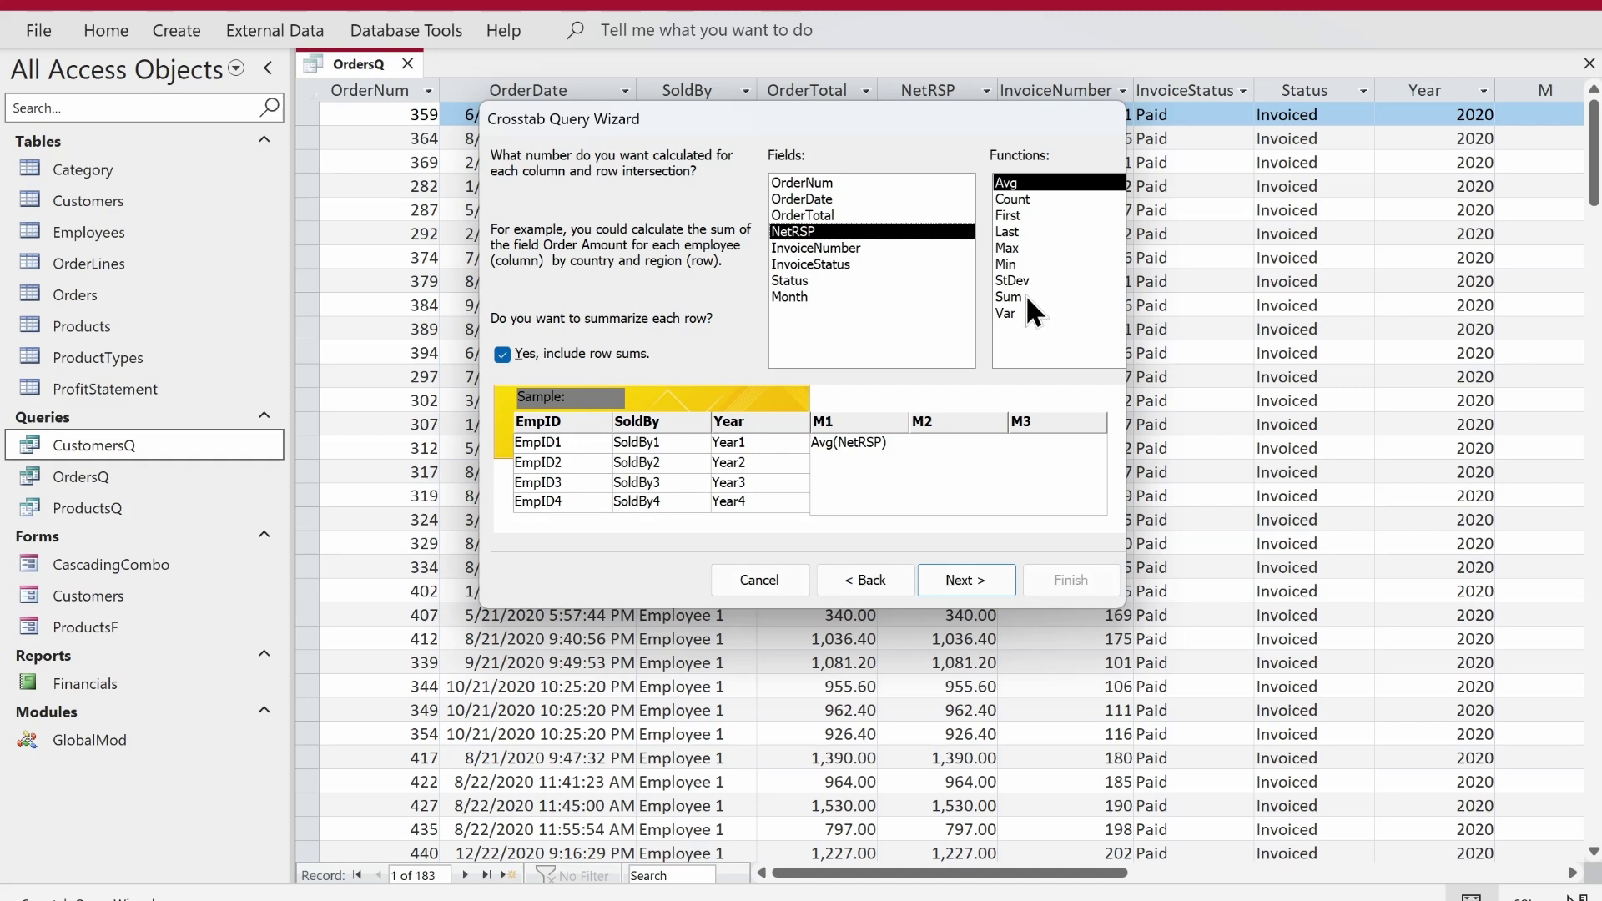
{"action": "left_click", "coordinate": [1000, 293]}
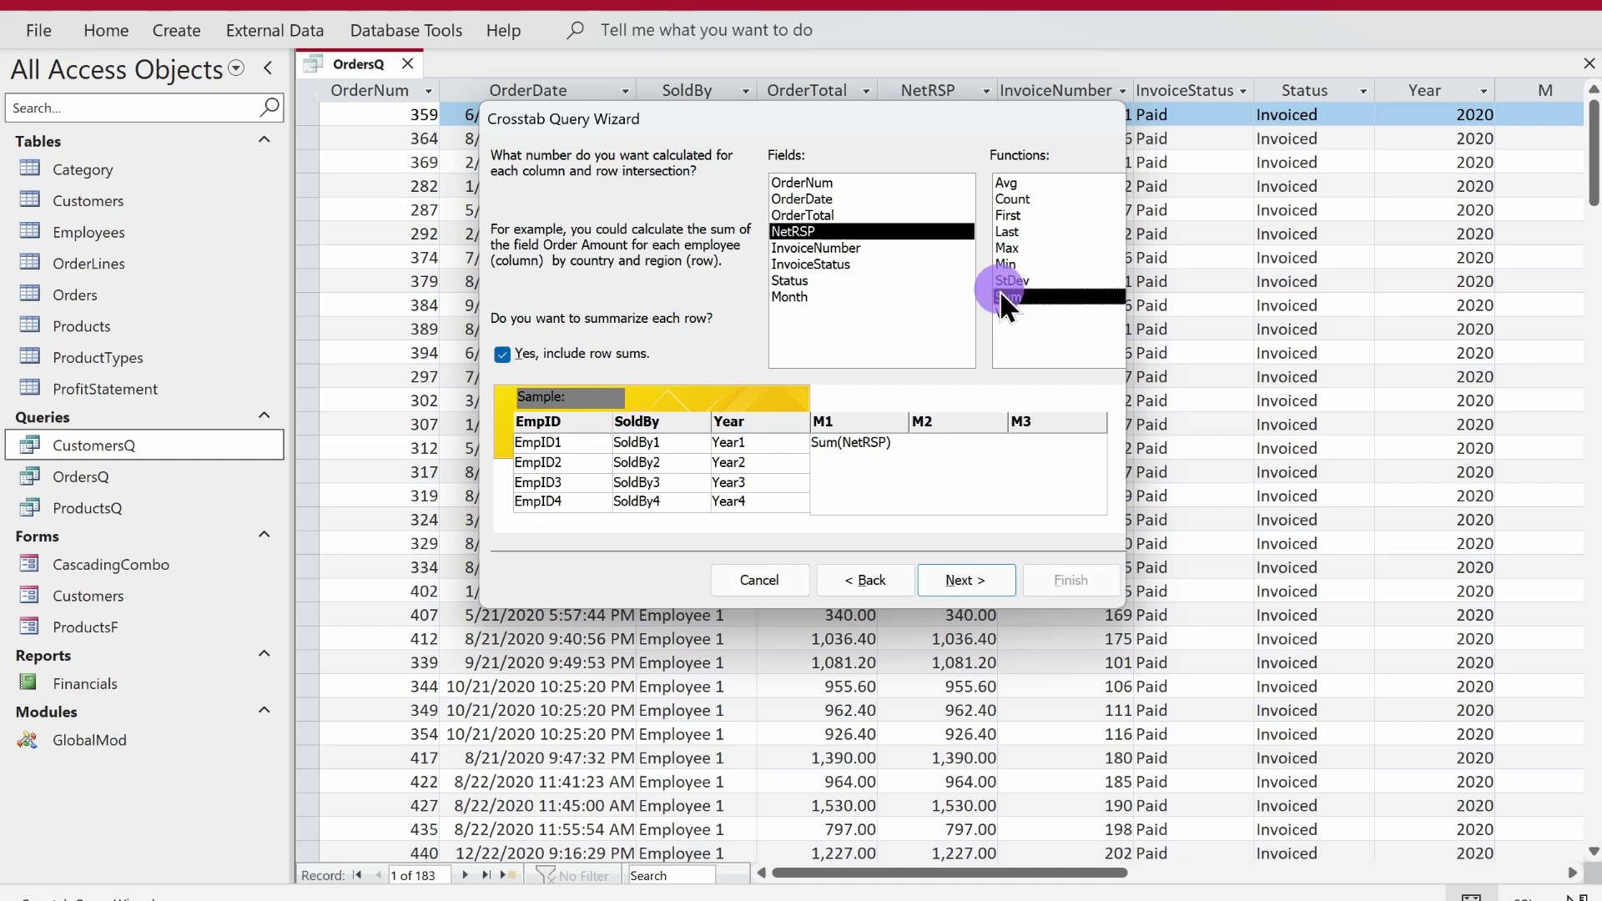
{"action": "left_click", "coordinate": [950, 579]}
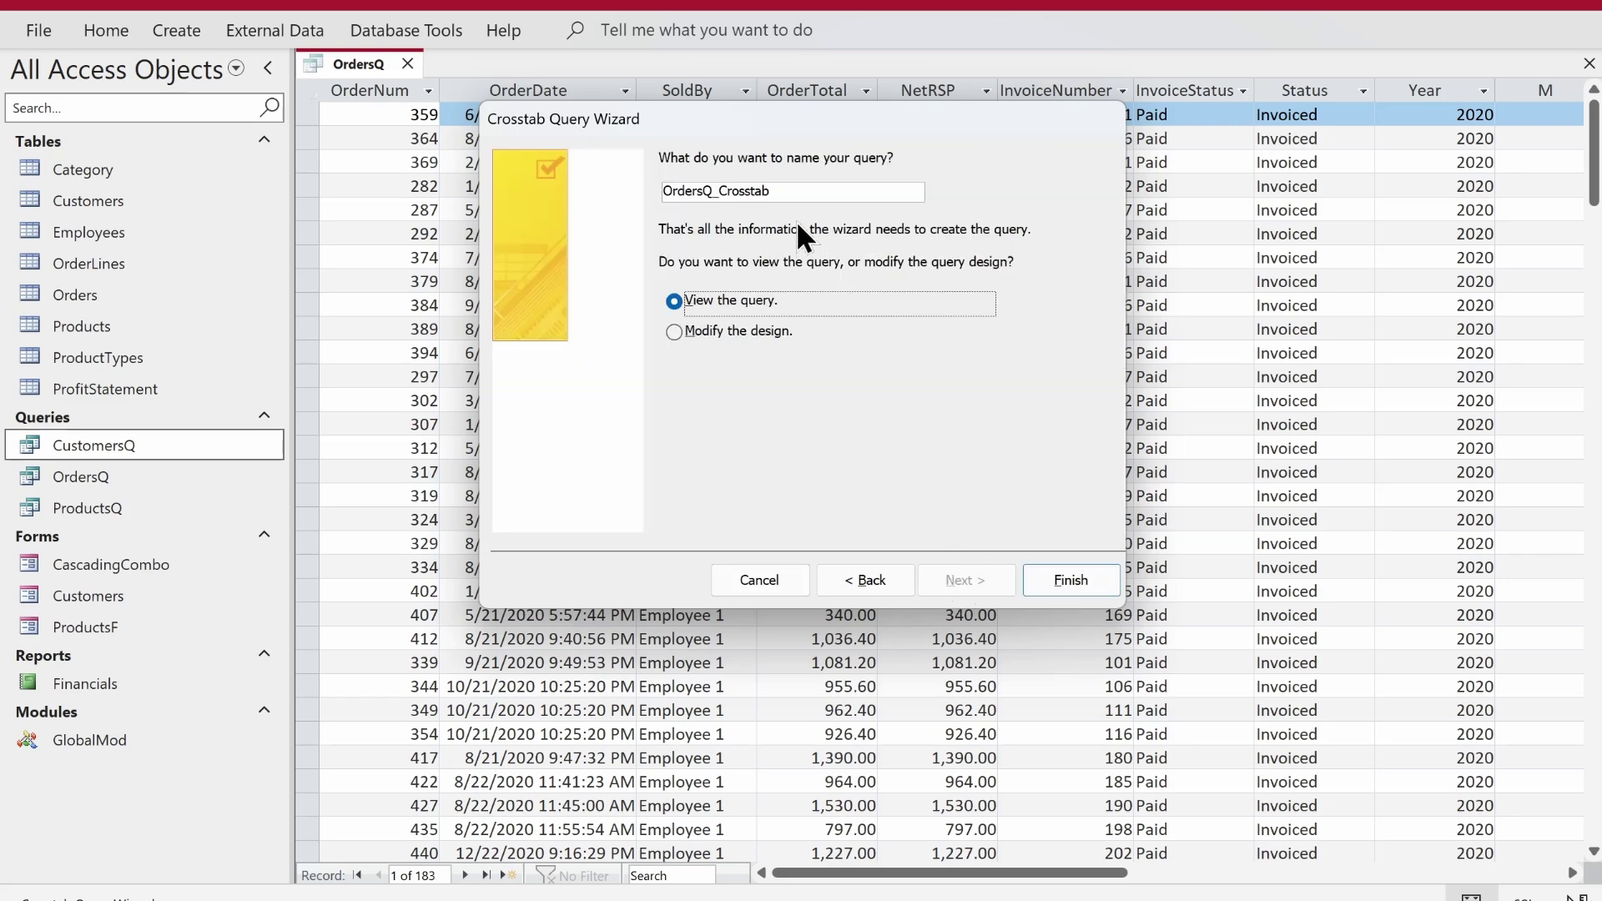
Name the crosstab query OrdersQCT
{"action": "left_click_drag", "start_coordinate": [714, 190], "coordinate": [769, 191]}
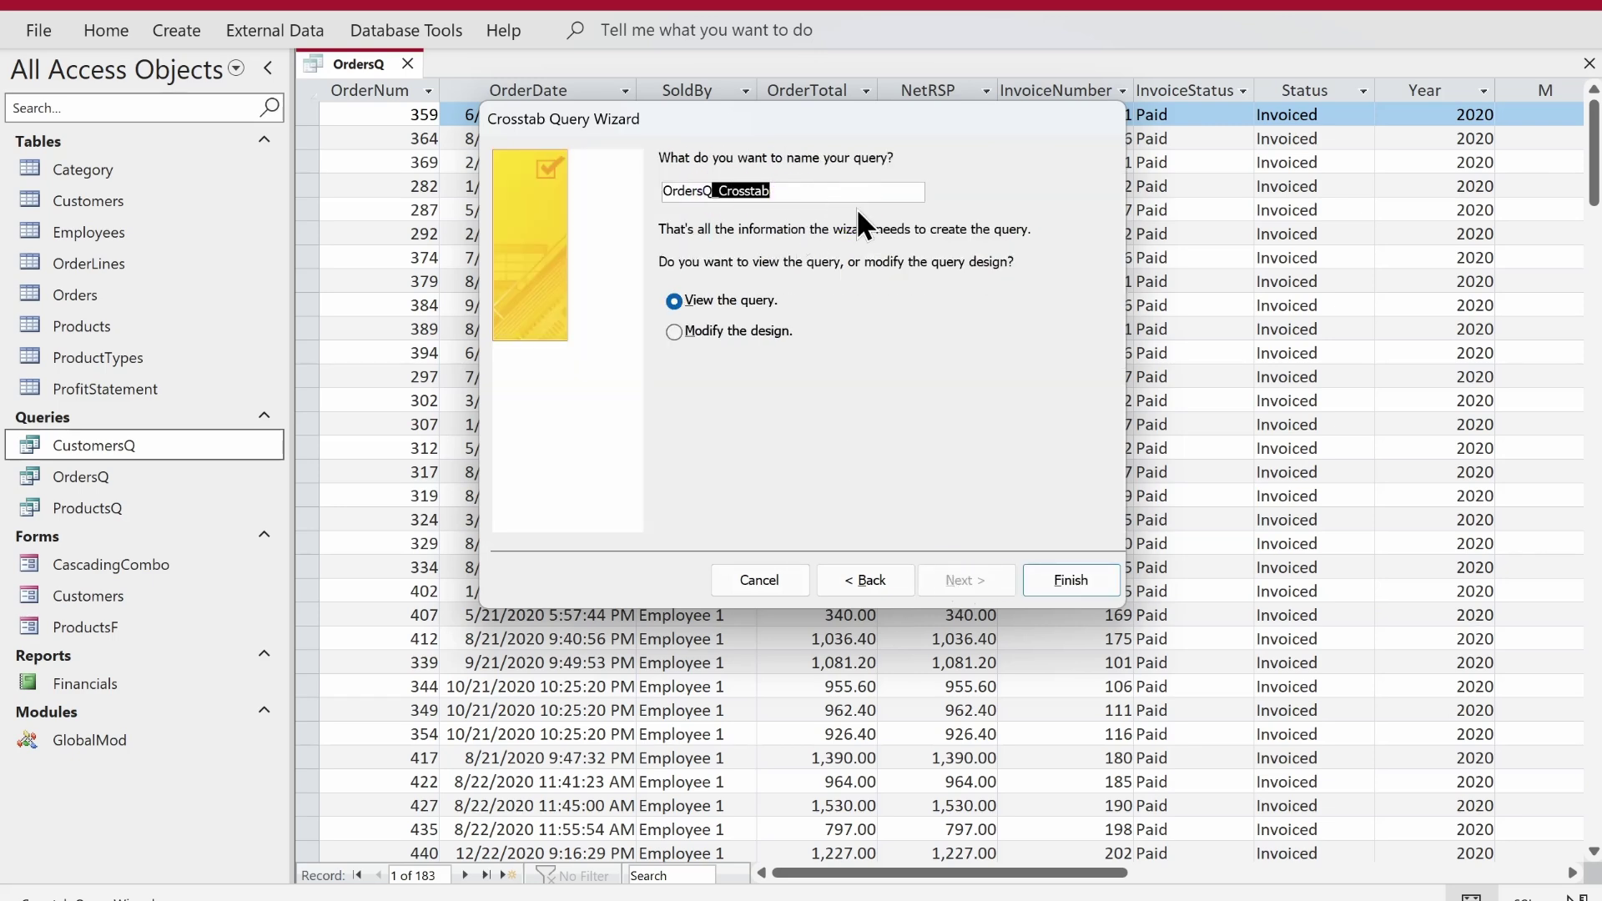
{"action": "type", "text": "CT"}
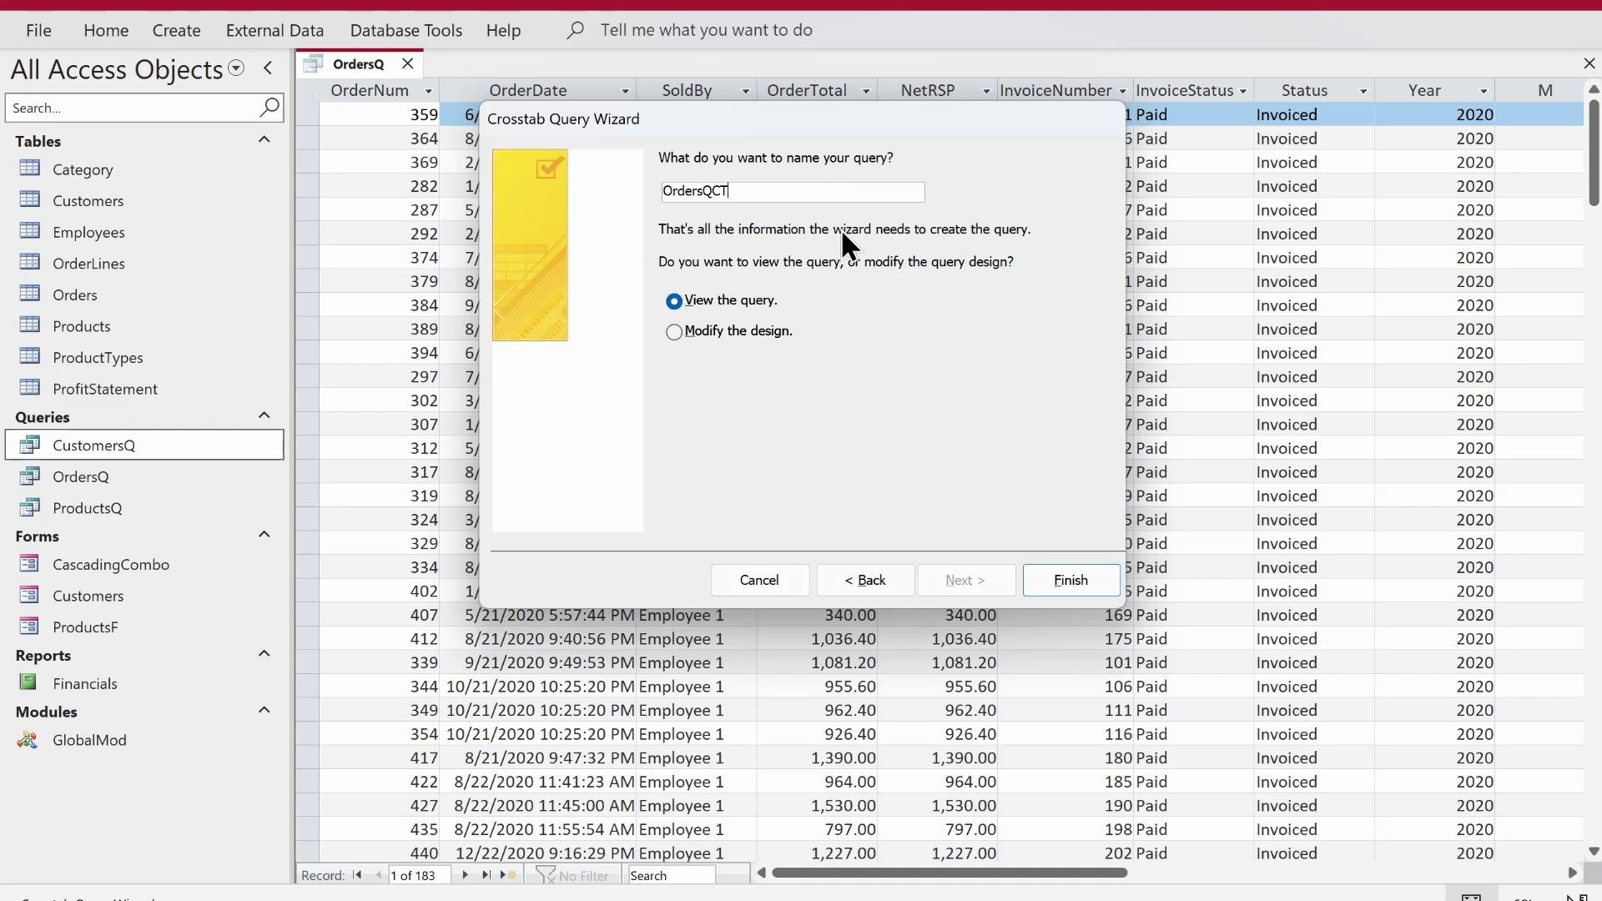
{"action": "left_click", "coordinate": [965, 580]}
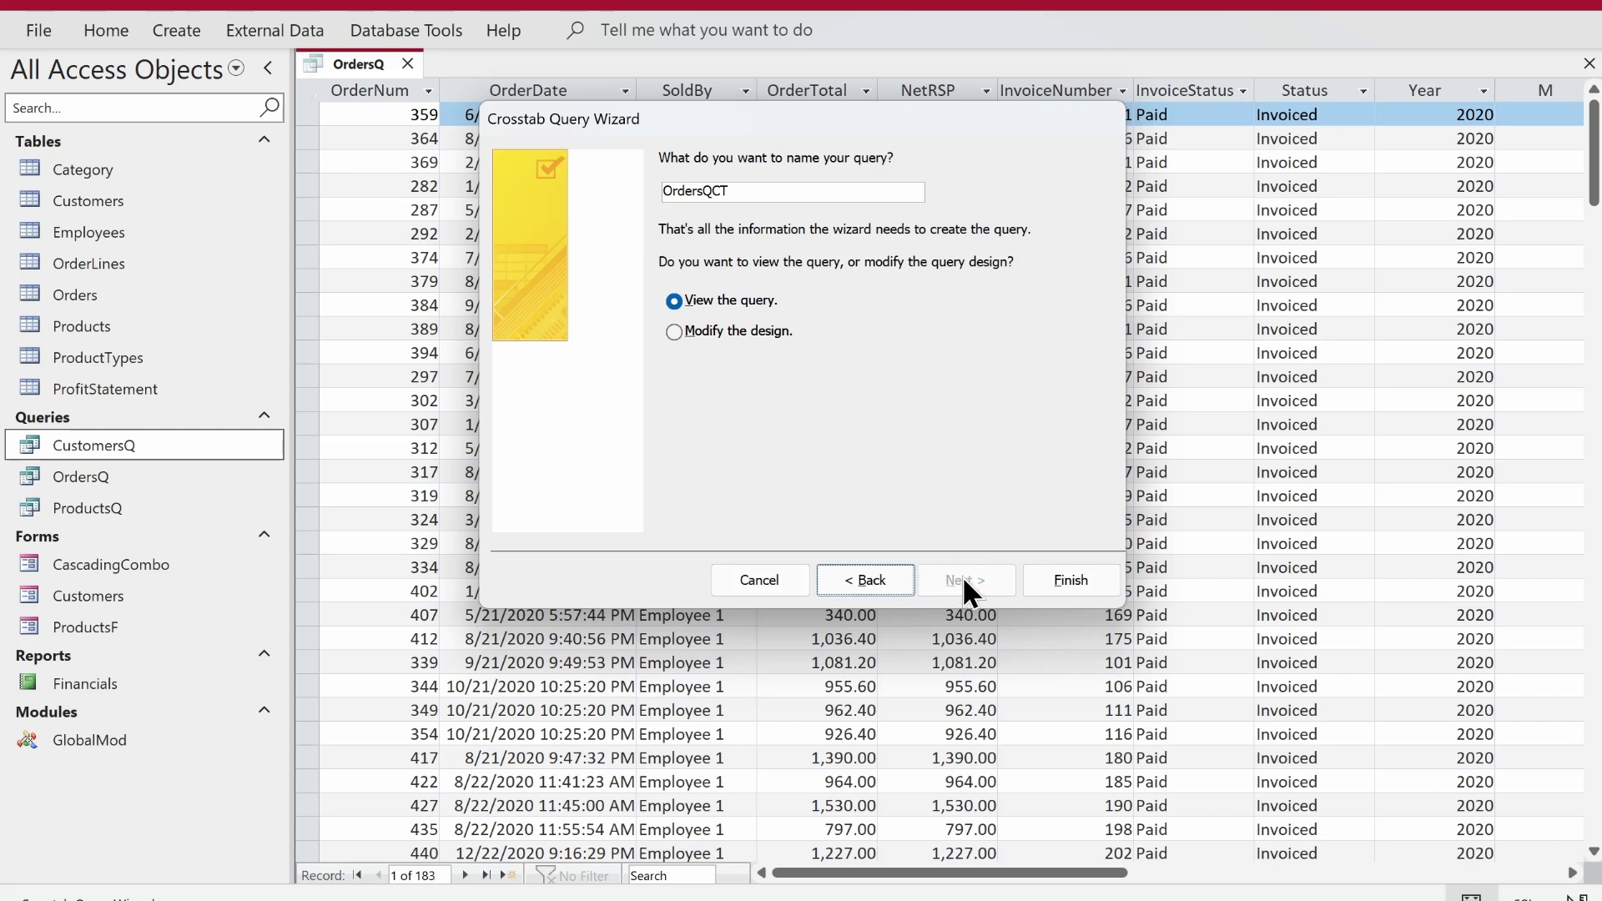
Finish creating the OrdersQCT crosstab query, and look over its total and month 1 and 2 columns in the datasheet
{"action": "left_click", "coordinate": [1069, 577]}
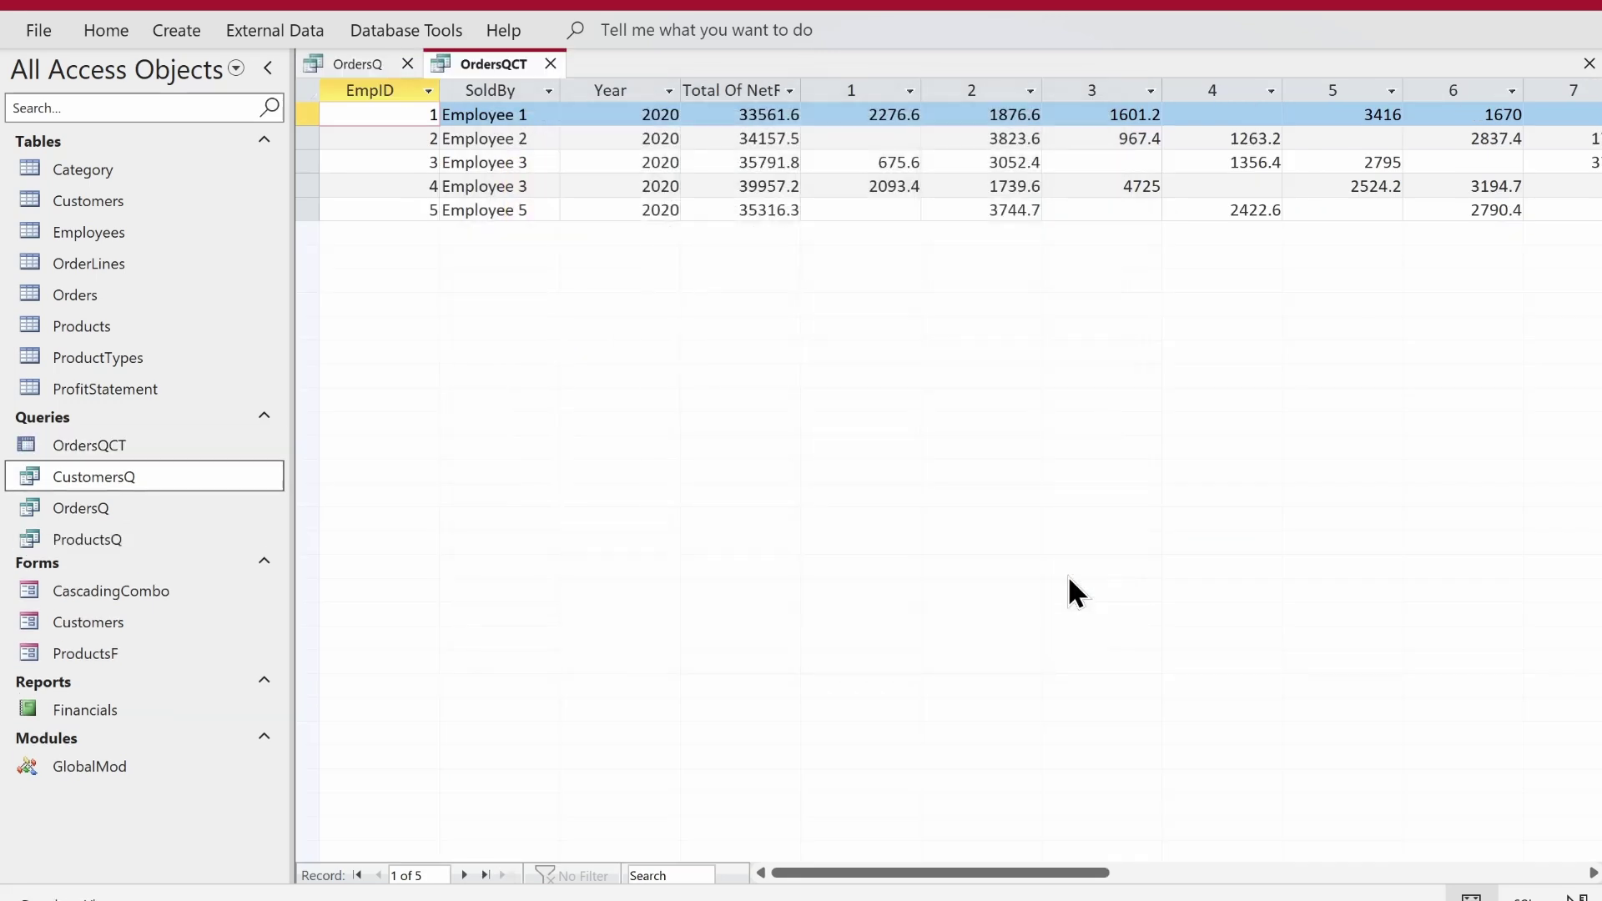
{"action": "left_click", "coordinate": [267, 68]}
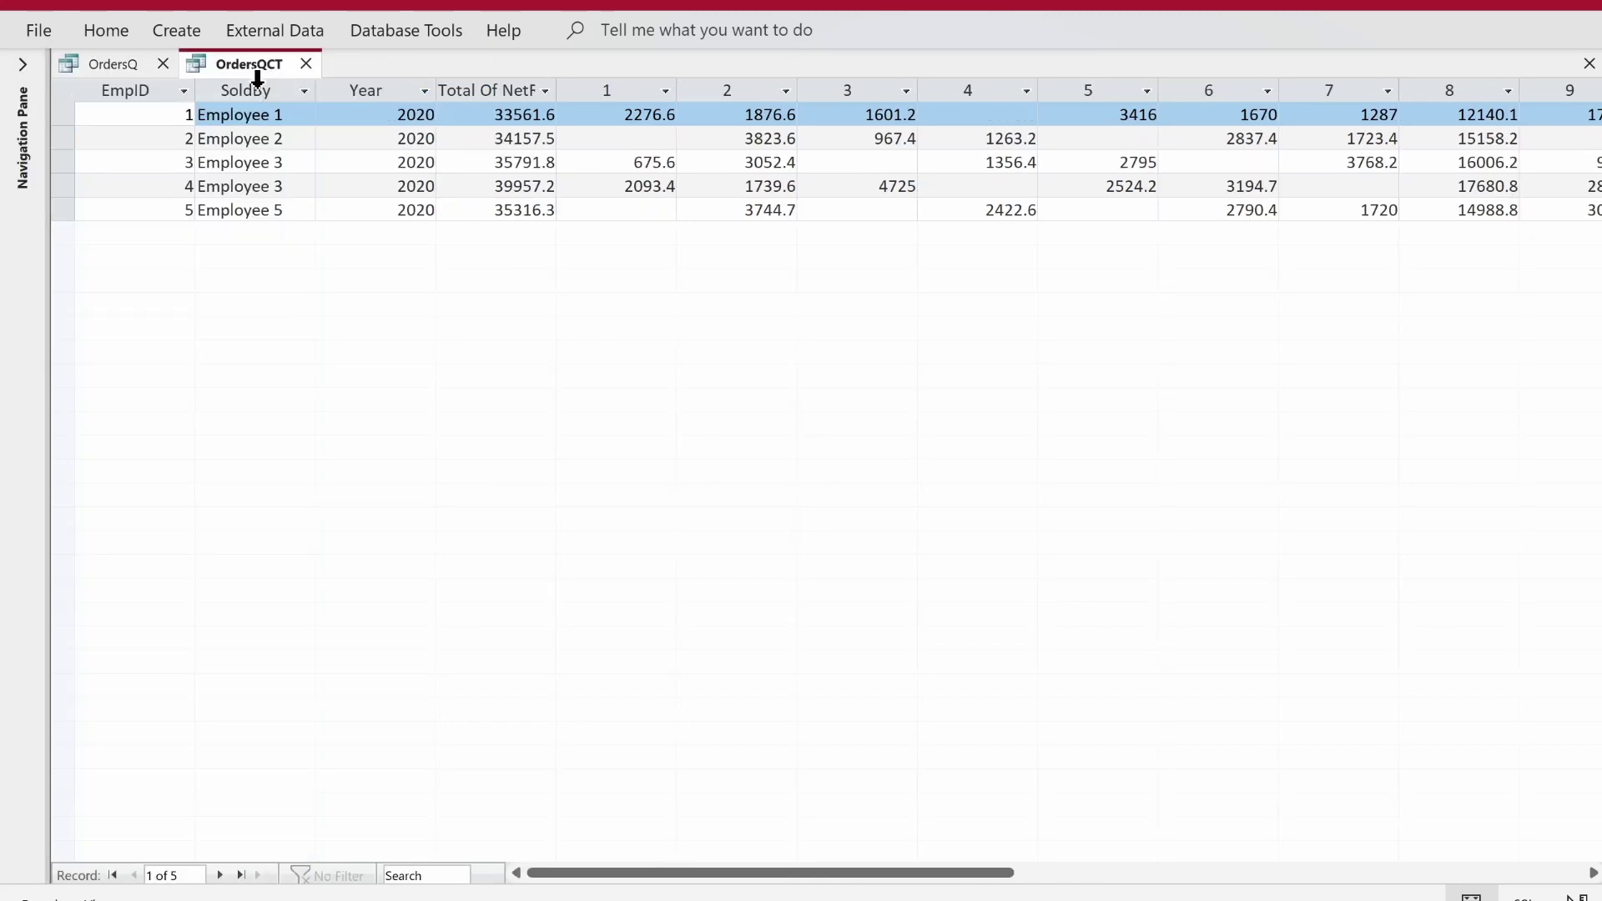
{"action": "left_click", "coordinate": [497, 92]}
{"action": "left_click", "coordinate": [605, 90]}
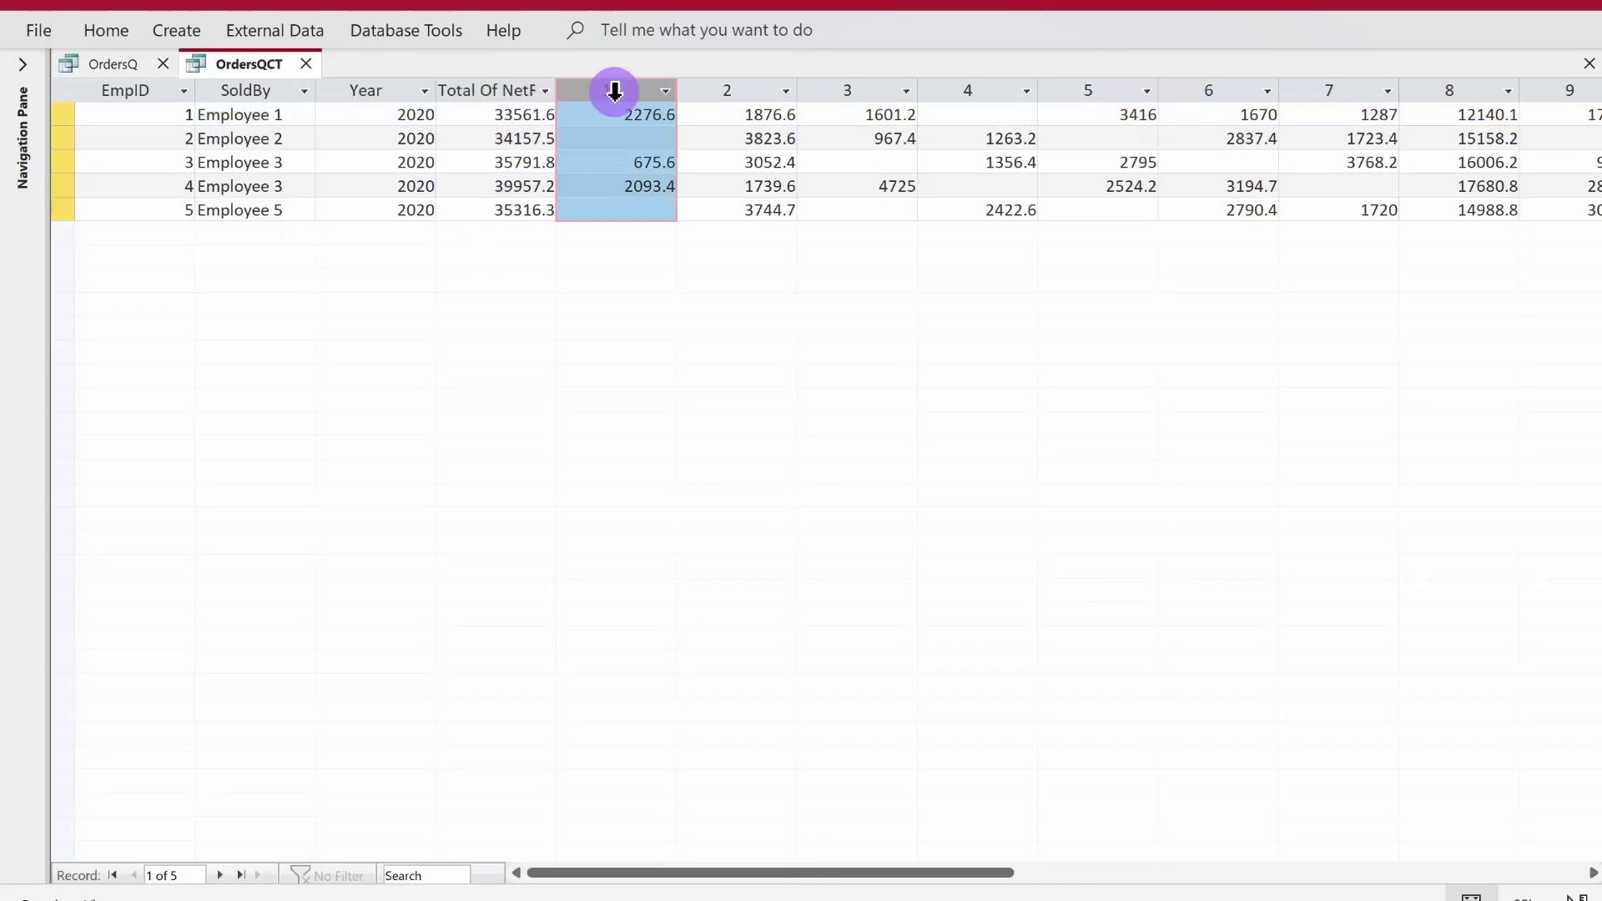
{"action": "left_click", "coordinate": [692, 90]}
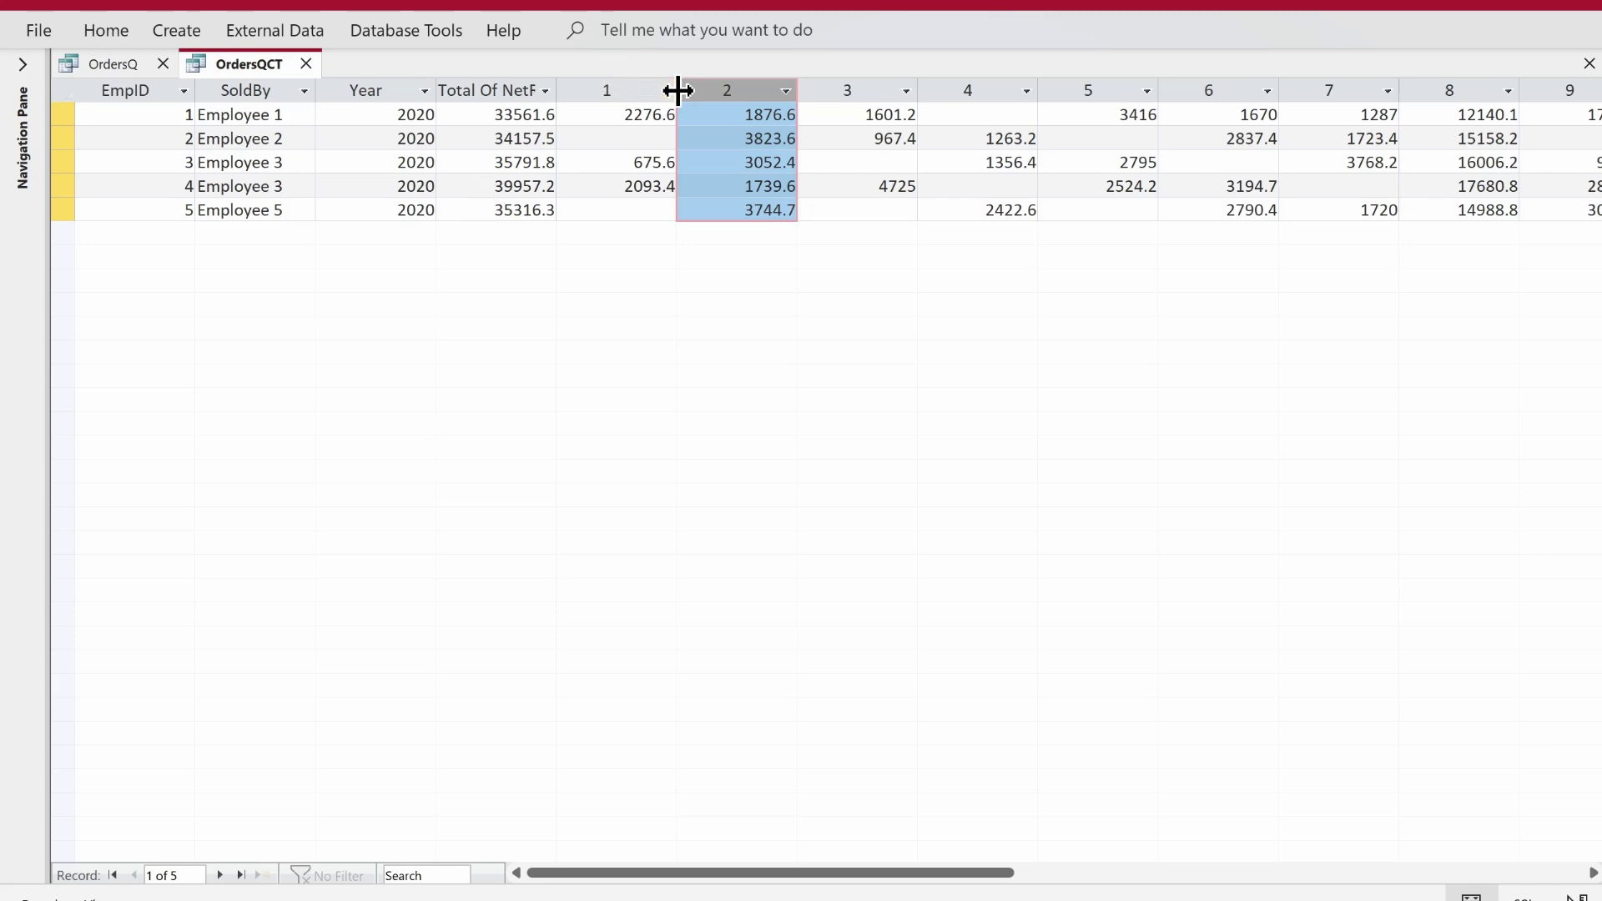
Change the crosstab's column heading field from M to Month in the query design, and display the datasheet
{"action": "right_click", "coordinate": [245, 63]}
{"action": "left_click", "coordinate": [317, 197]}
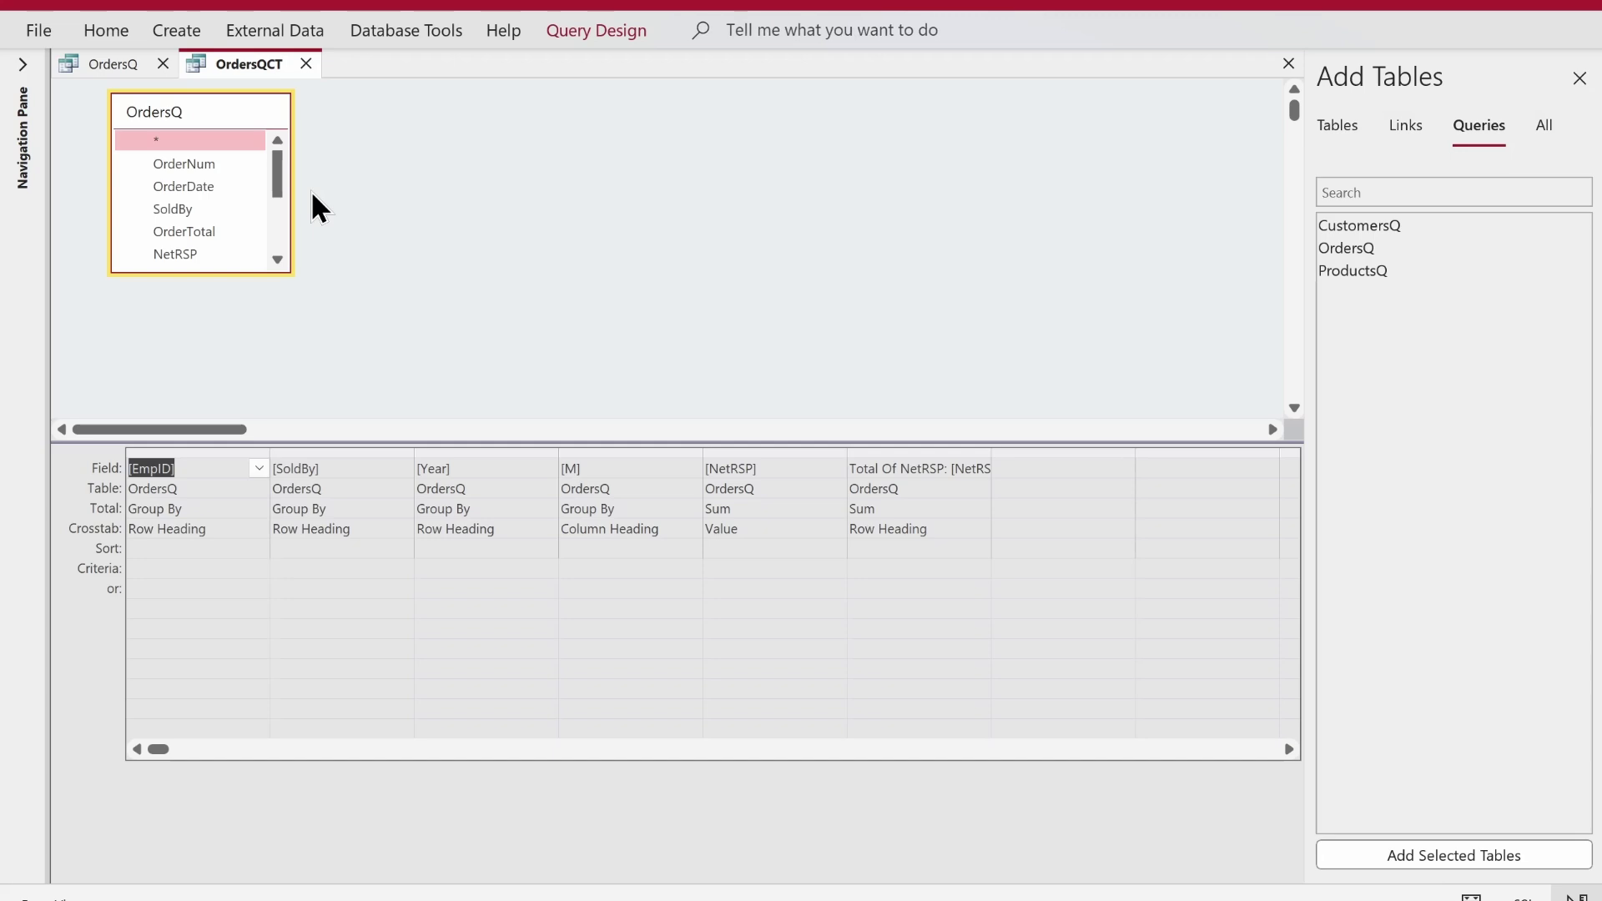
{"action": "left_click", "coordinate": [613, 472]}
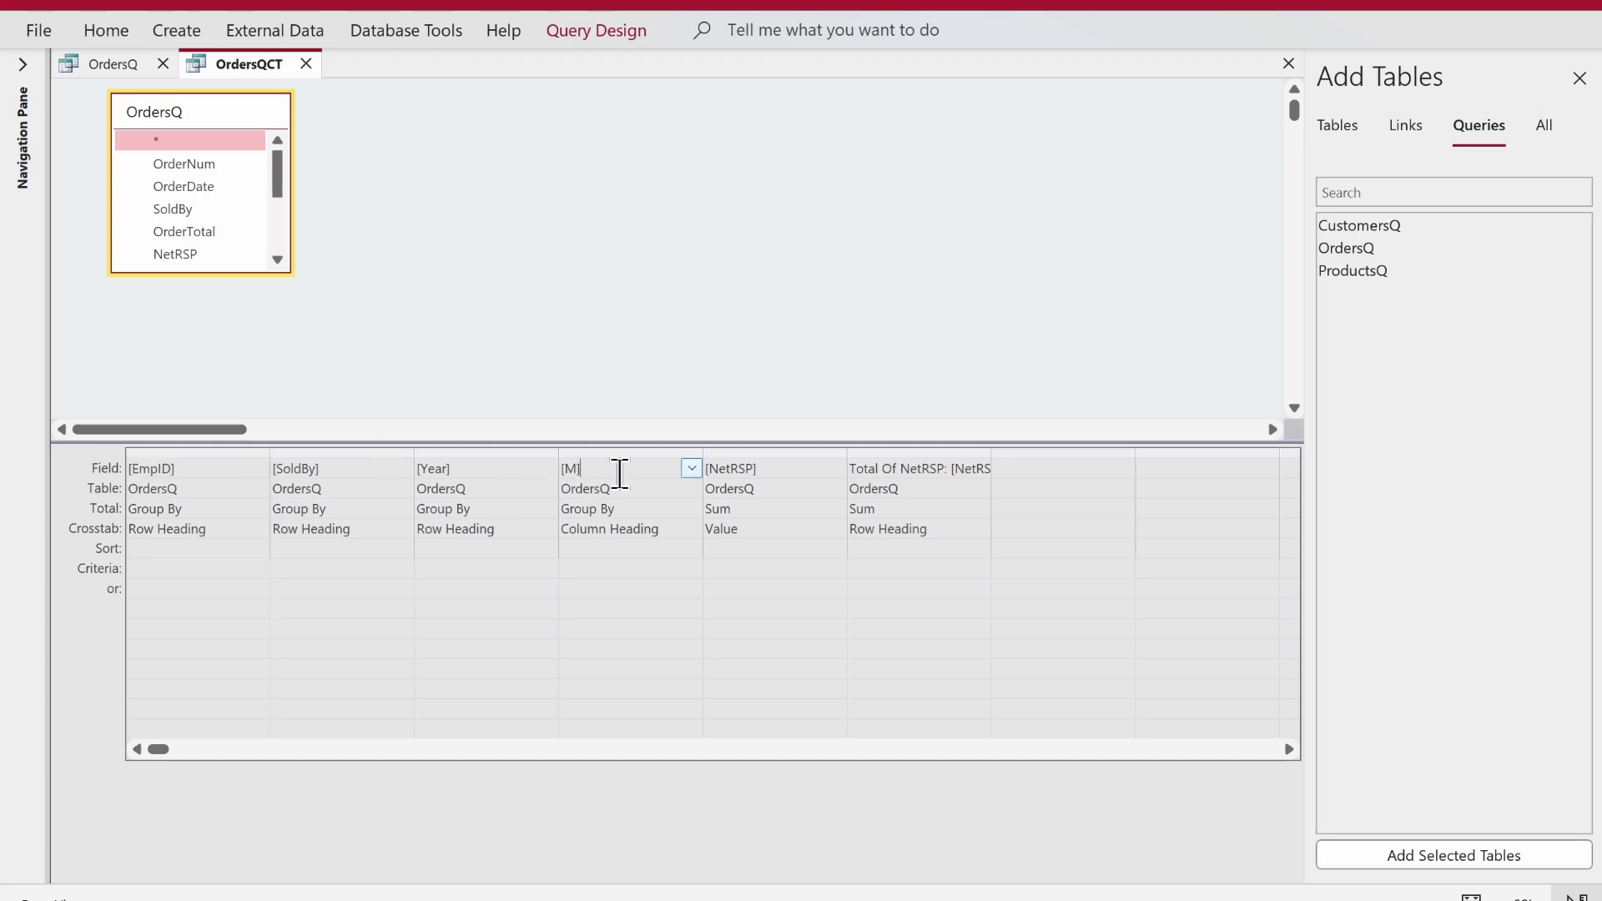
{"action": "left_click", "coordinate": [691, 468]}
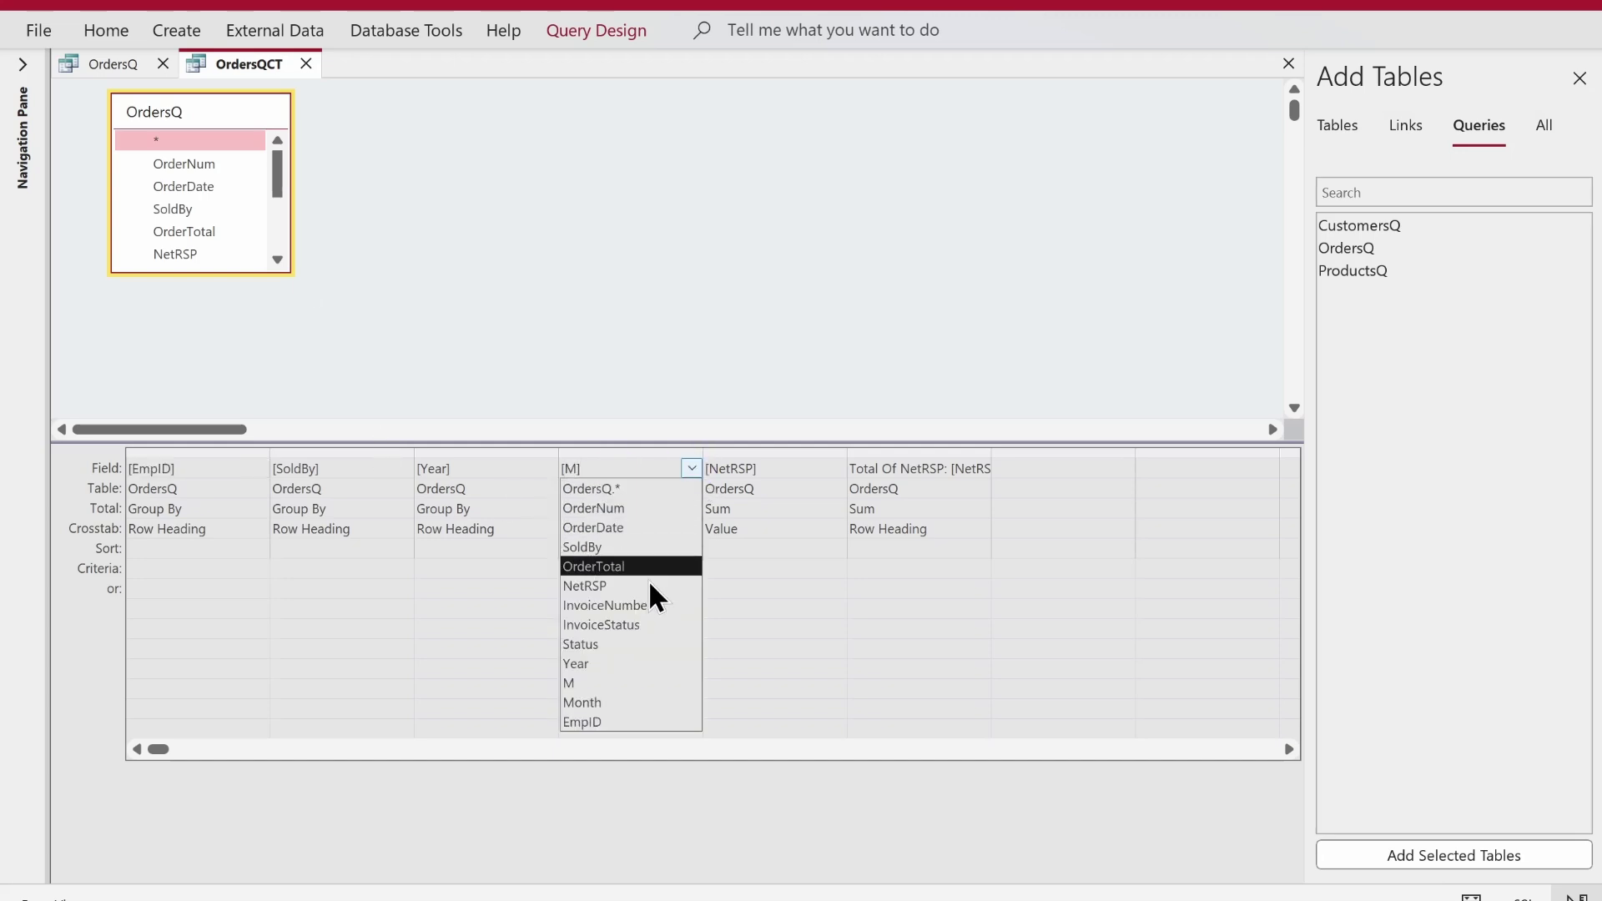
{"action": "left_click", "coordinate": [620, 706]}
{"action": "right_click", "coordinate": [548, 275]}
{"action": "left_click", "coordinate": [494, 279]}
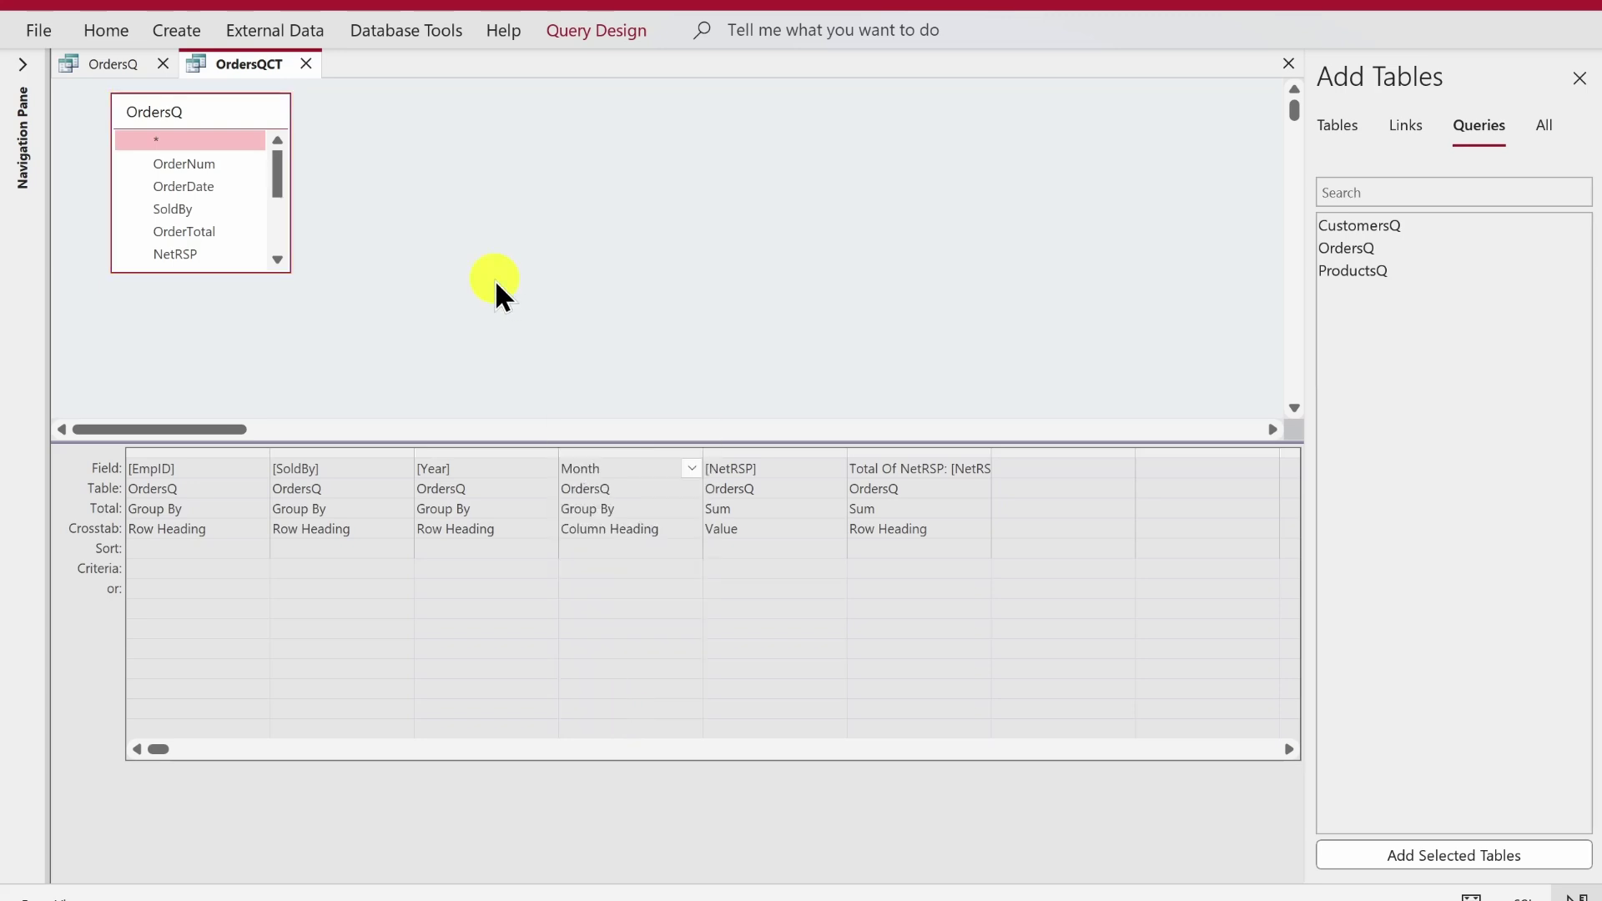
{"action": "right_click", "coordinate": [494, 278]}
{"action": "left_click", "coordinate": [547, 327]}
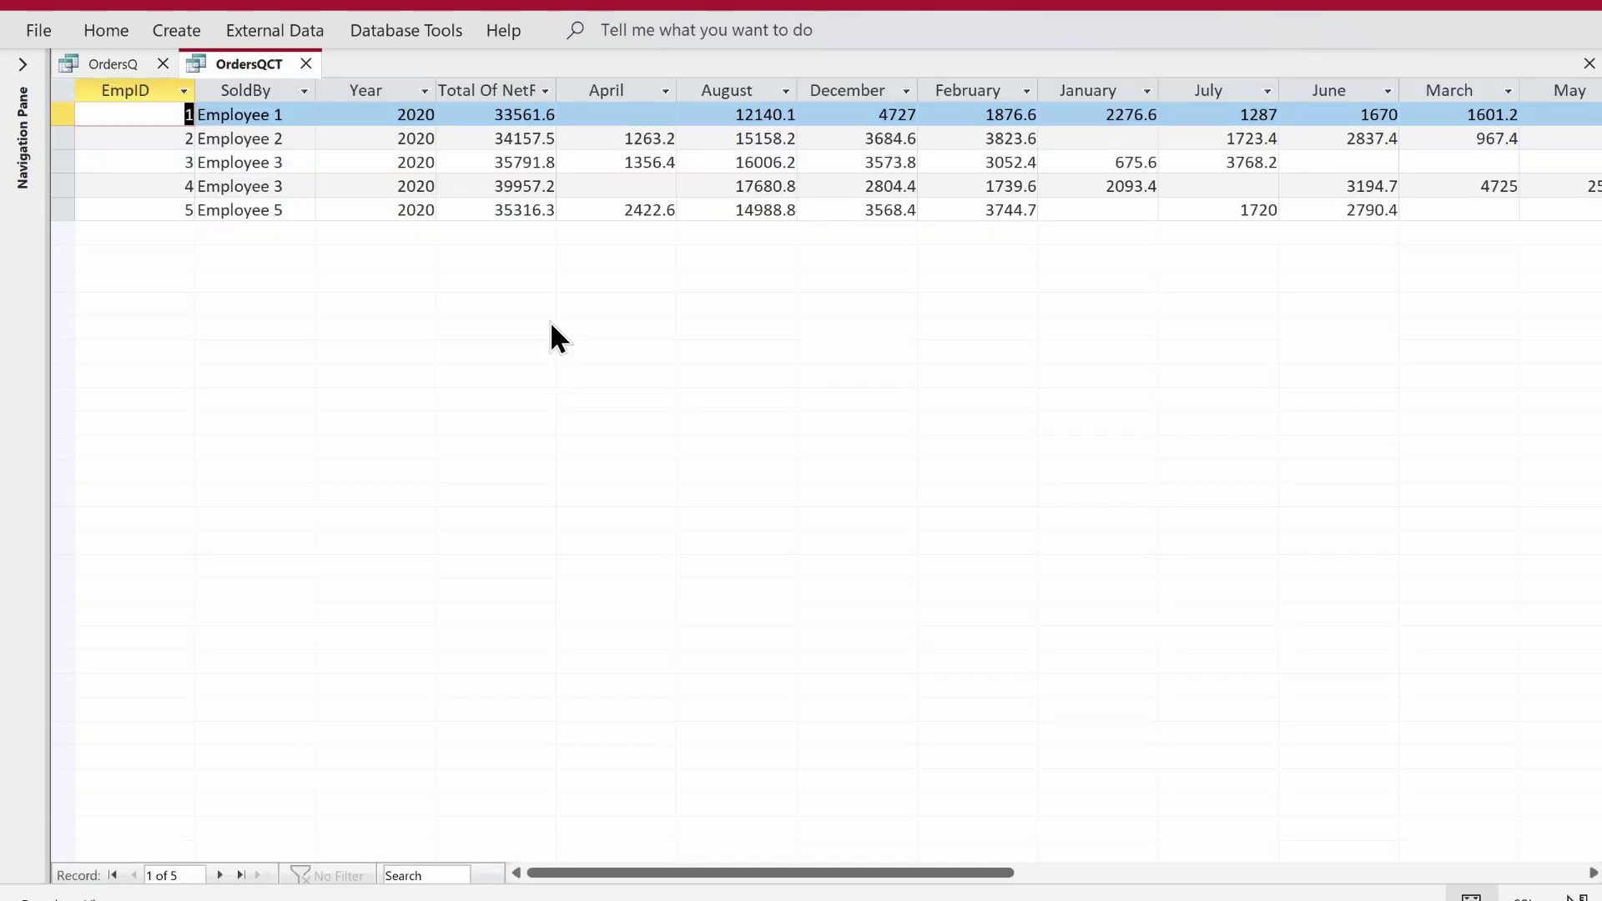
Highlight the April through February columns in the datasheet, and save the OrdersQCT query
{"action": "left_click_drag", "start_coordinate": [615, 89], "coordinate": [940, 117]}
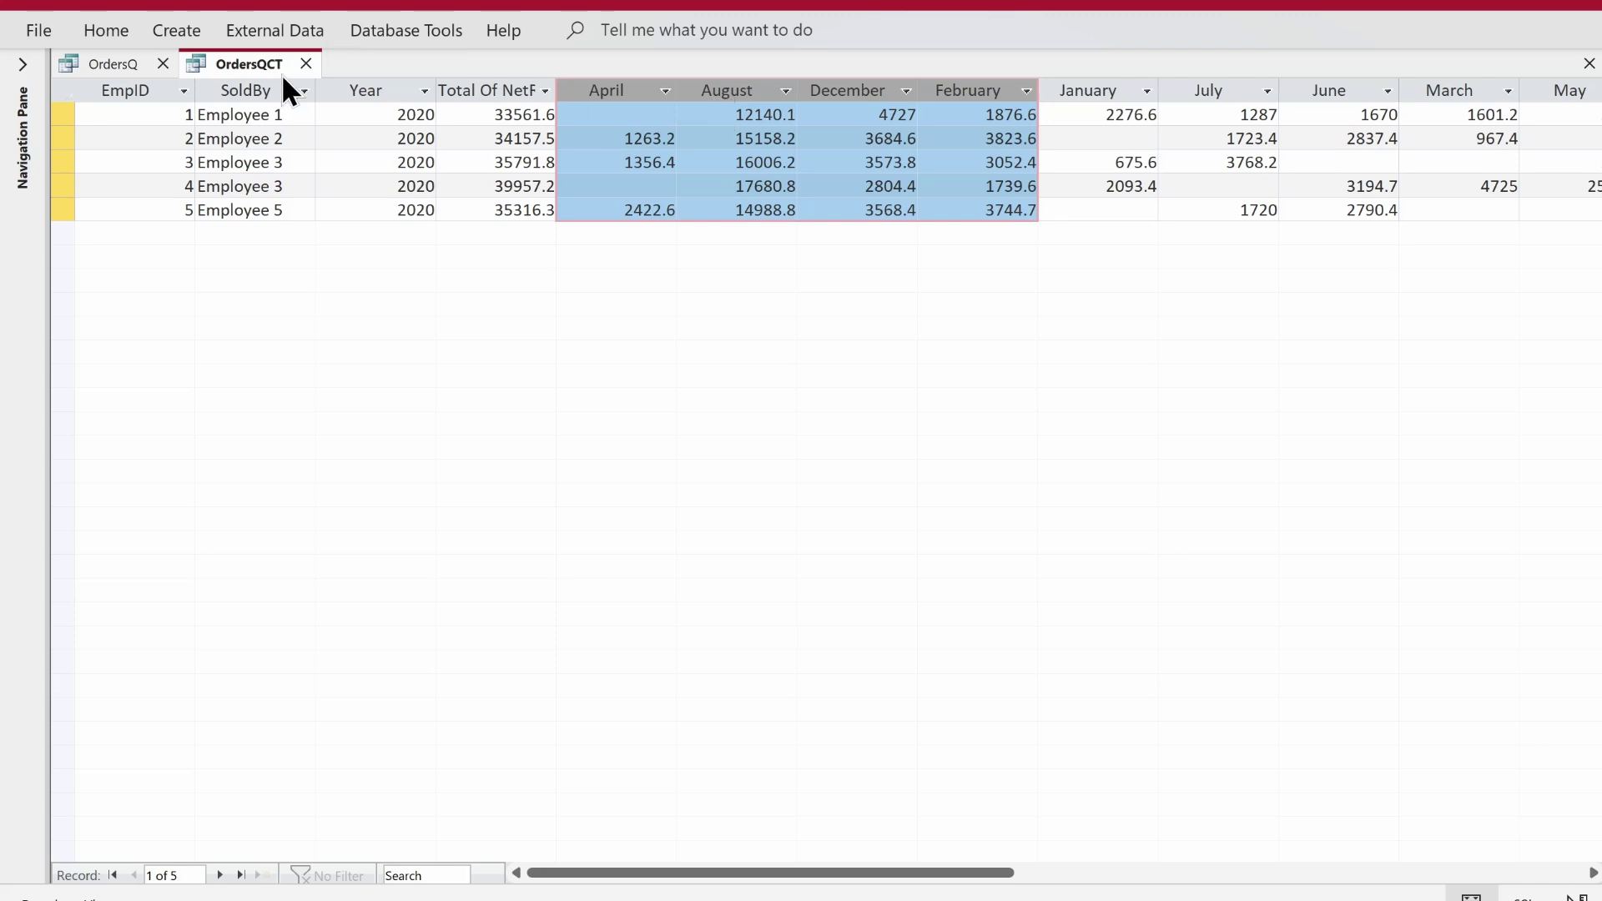
{"action": "right_click", "coordinate": [217, 65]}
{"action": "left_click", "coordinate": [238, 73]}
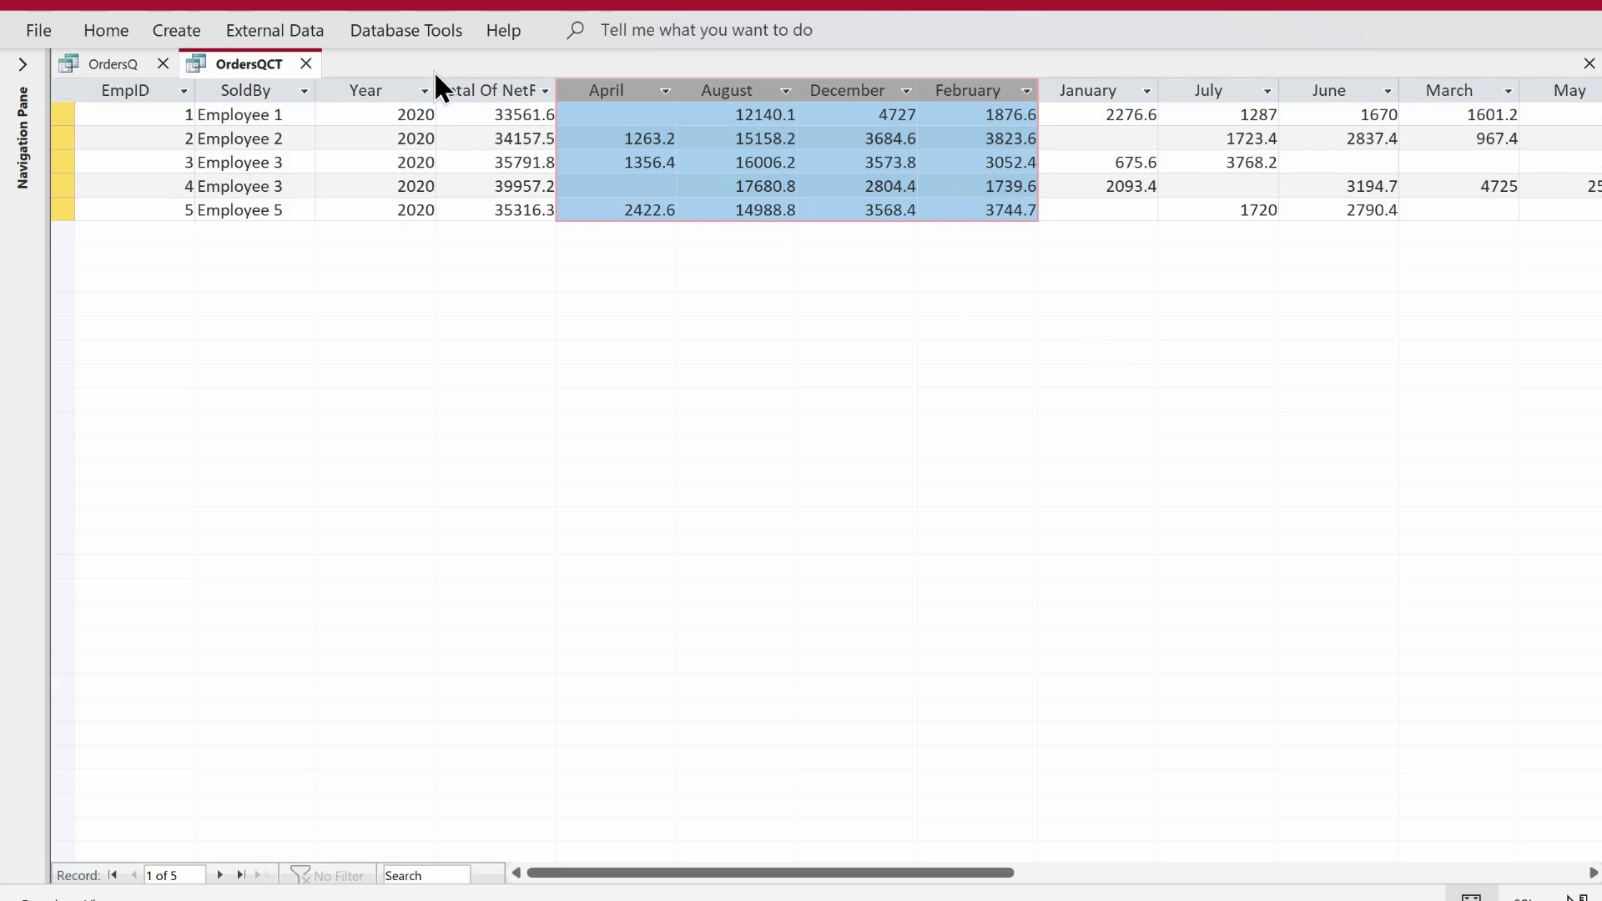
Create a blank report in Design view, and close the OrdersQCT query
{"action": "left_click", "coordinate": [28, 64]}
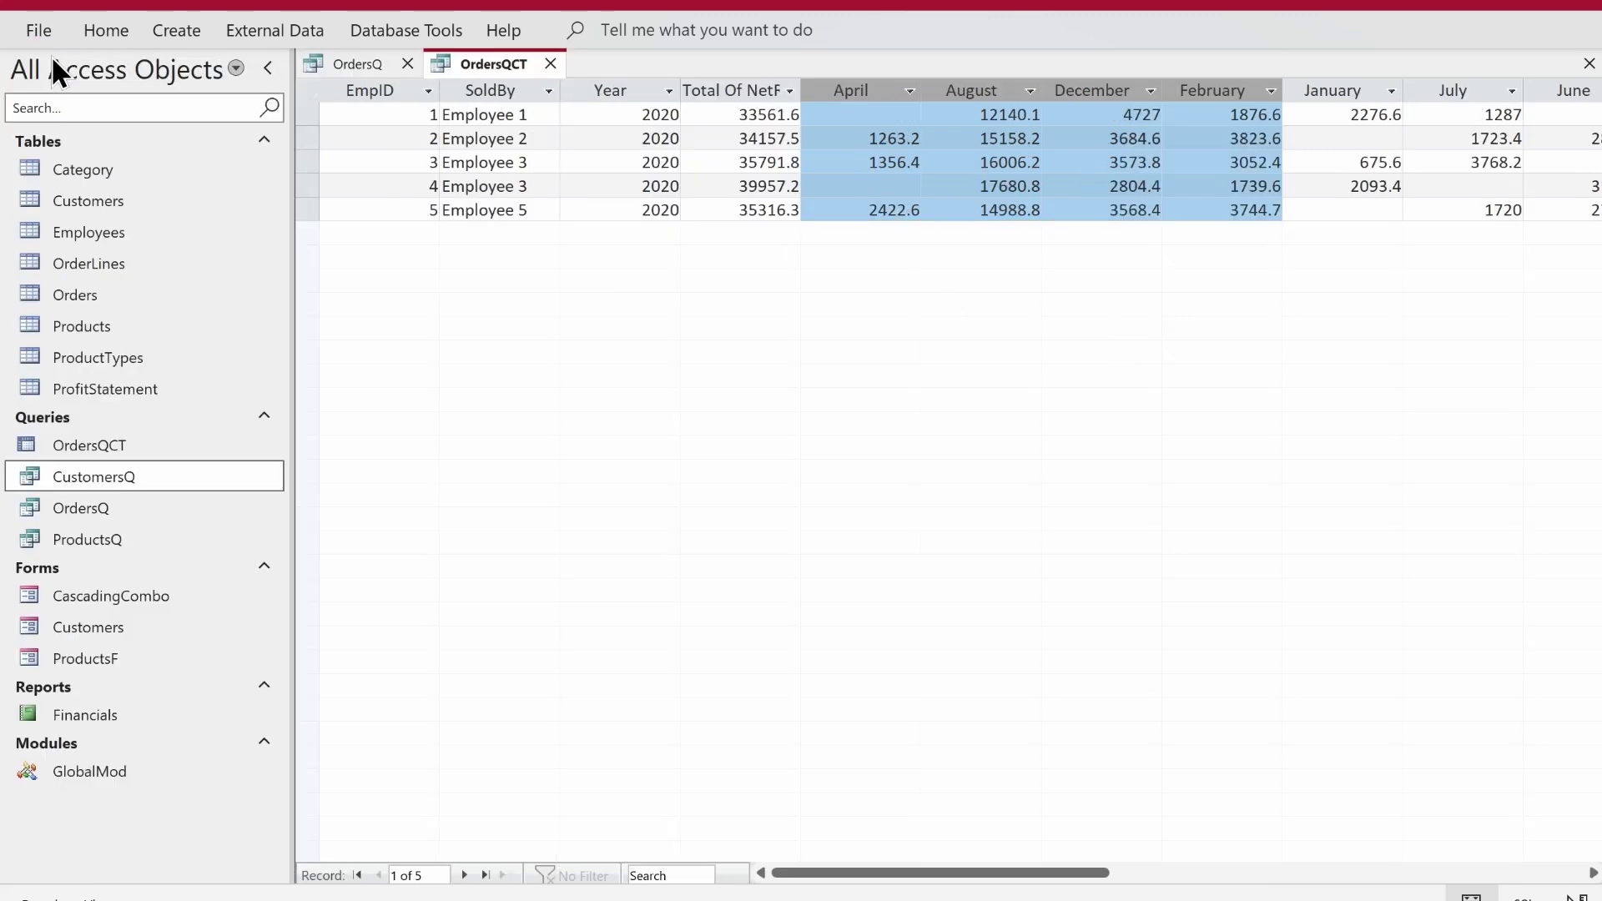
{"action": "left_click", "coordinate": [139, 30]}
{"action": "left_click", "coordinate": [177, 30]}
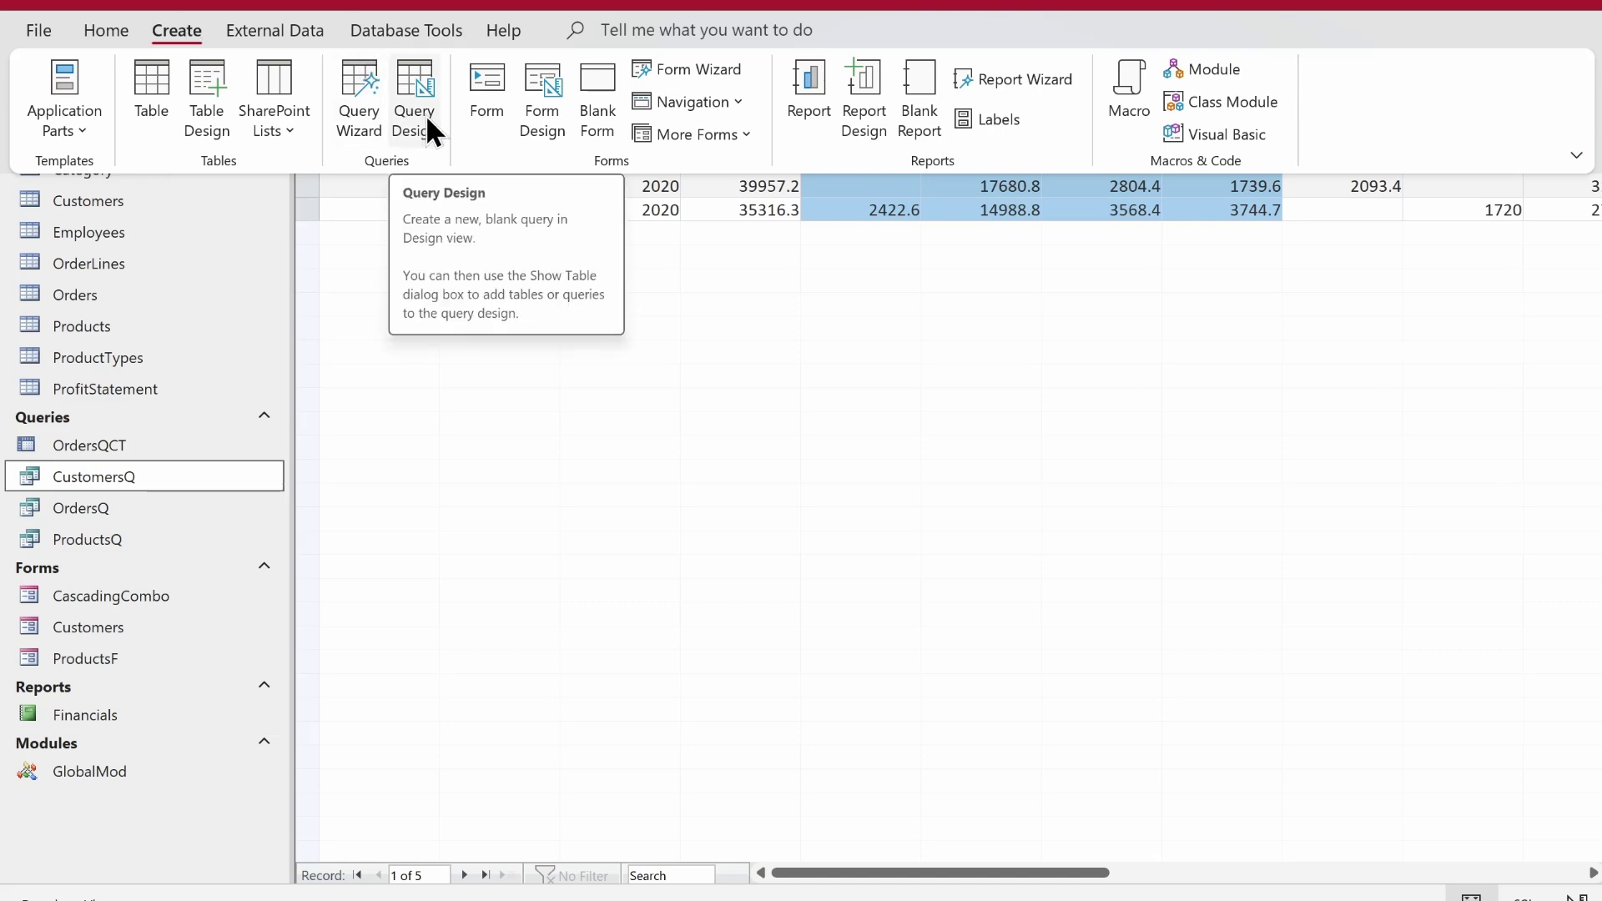
{"action": "left_click", "coordinate": [880, 122]}
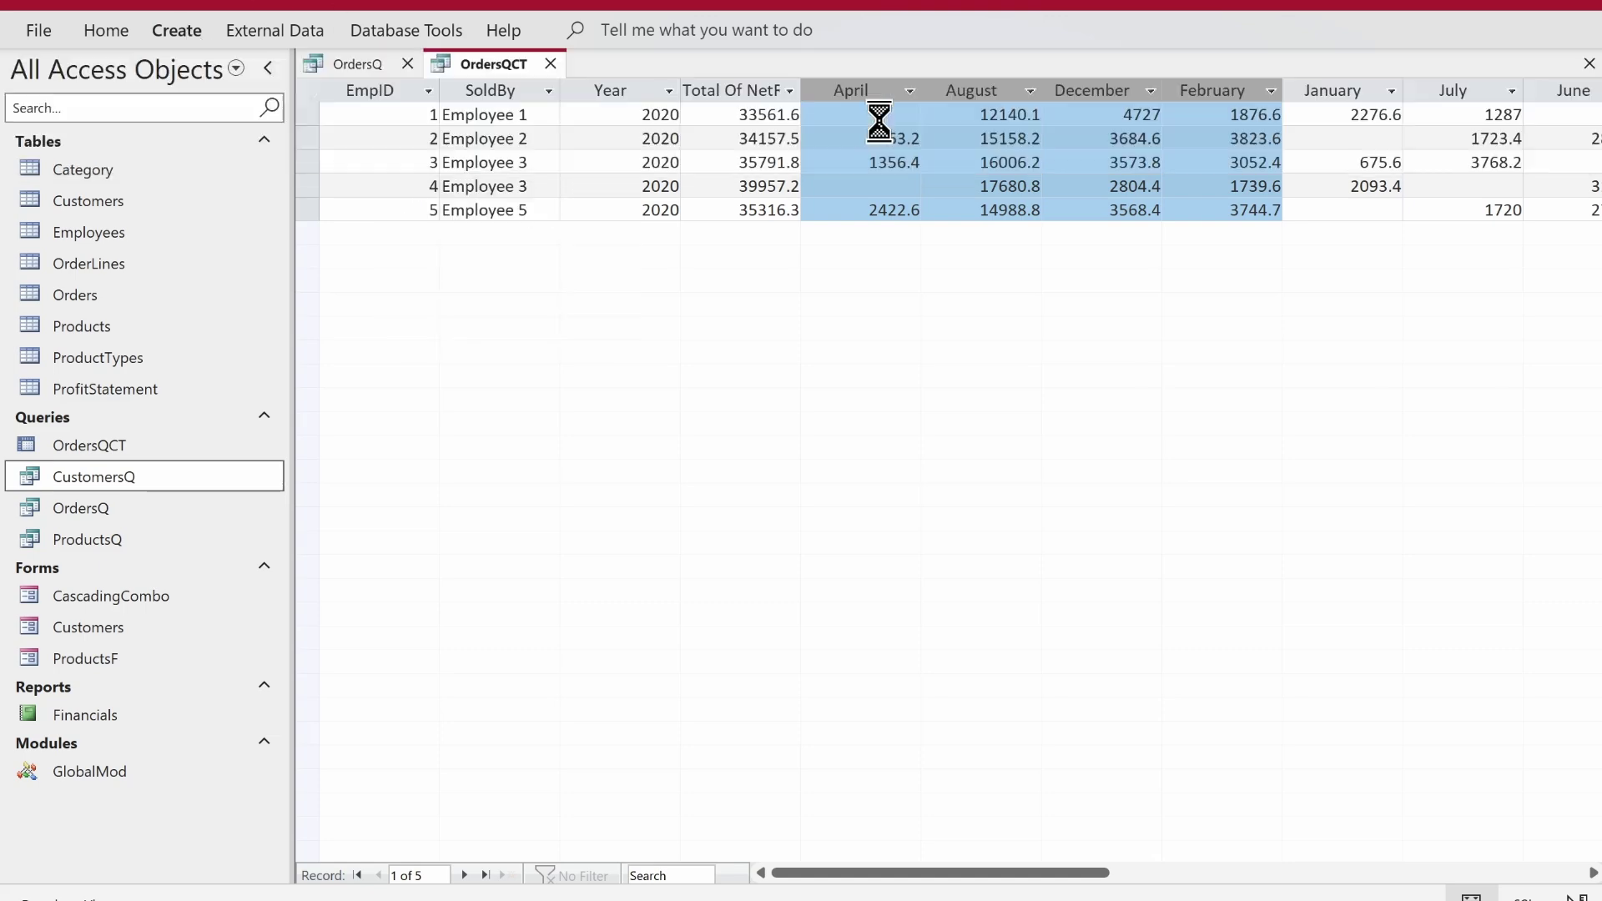
{"action": "left_click", "coordinate": [632, 27]}
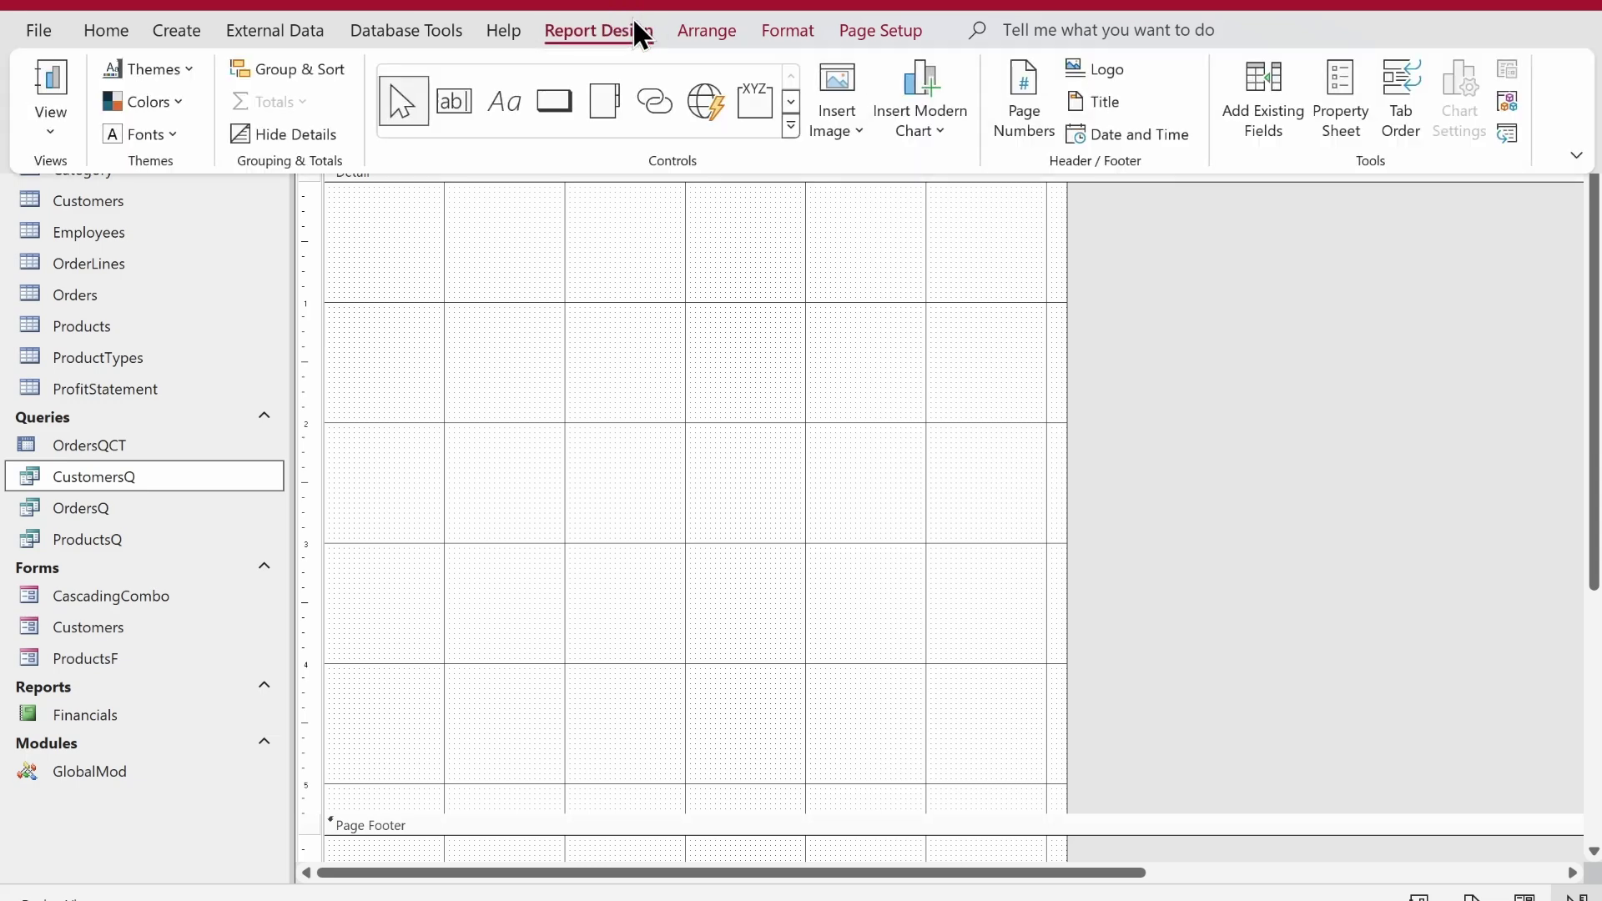
{"action": "left_click", "coordinate": [731, 319]}
{"action": "left_click", "coordinate": [487, 62]}
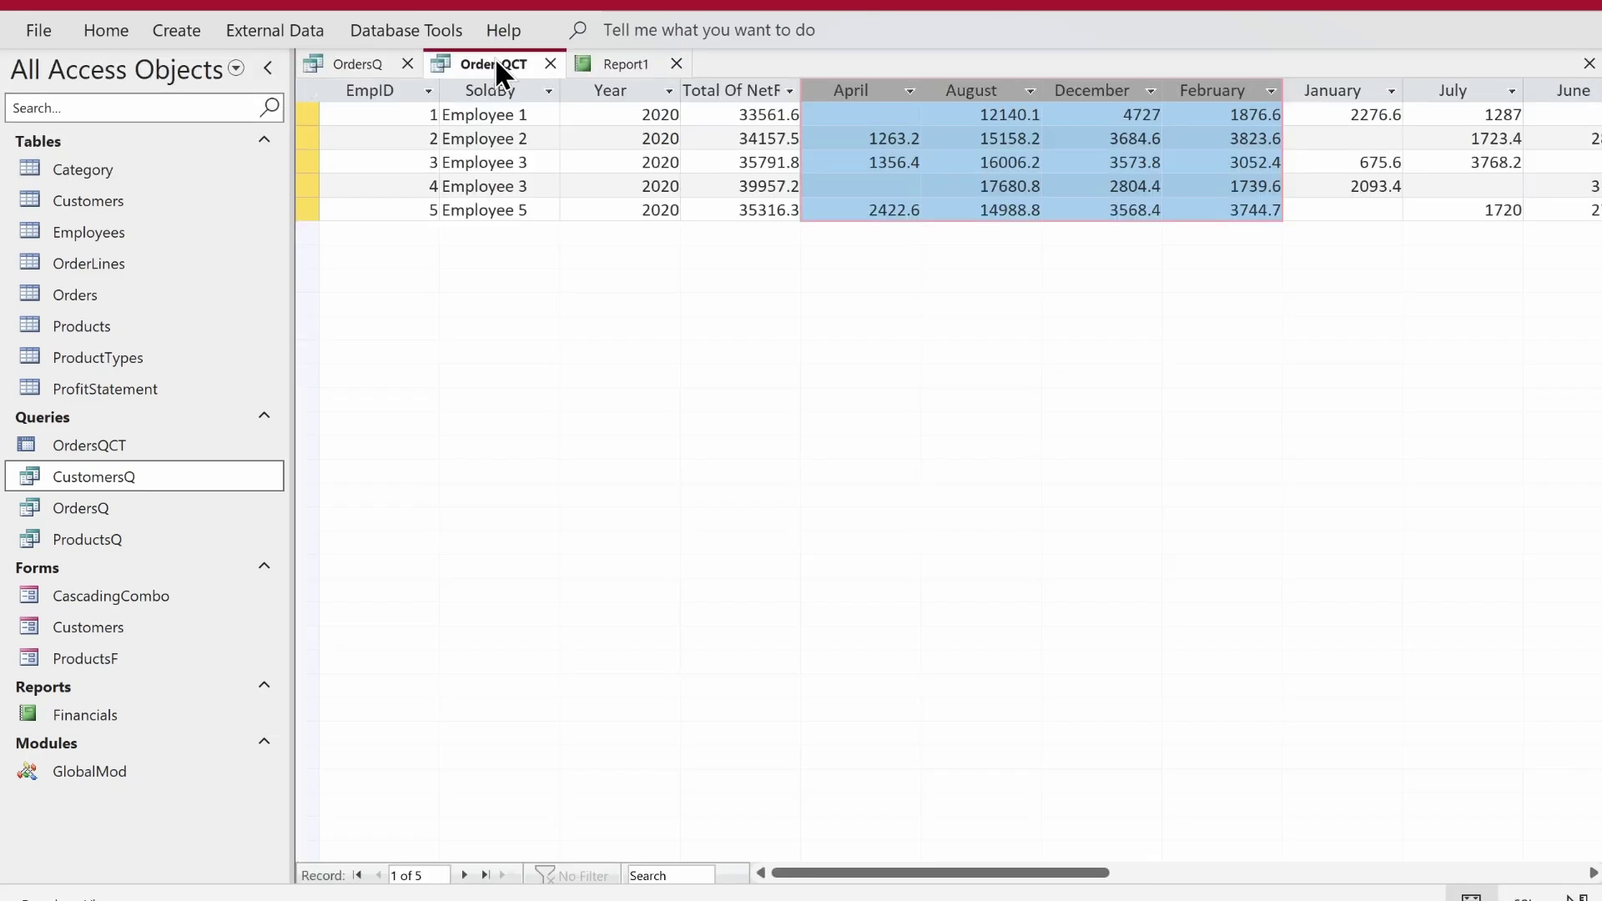
{"action": "left_click", "coordinate": [547, 63]}
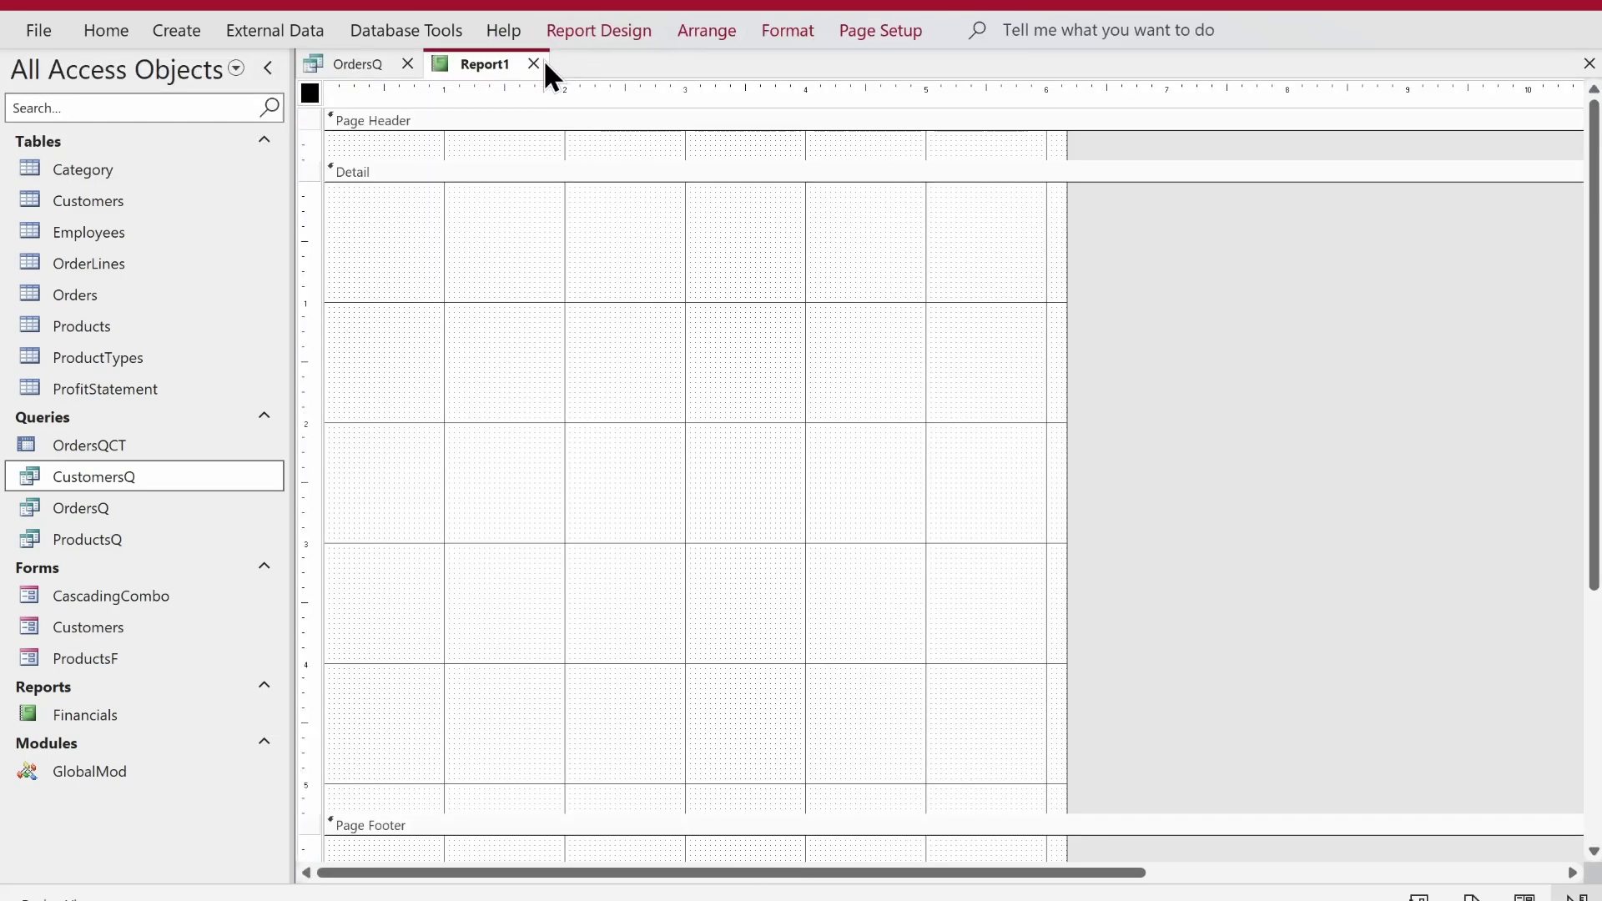
Open the query builder for the report's record source and add the OrdersQCT query to it
{"action": "left_click", "coordinate": [585, 30]}
{"action": "left_click", "coordinate": [1338, 105]}
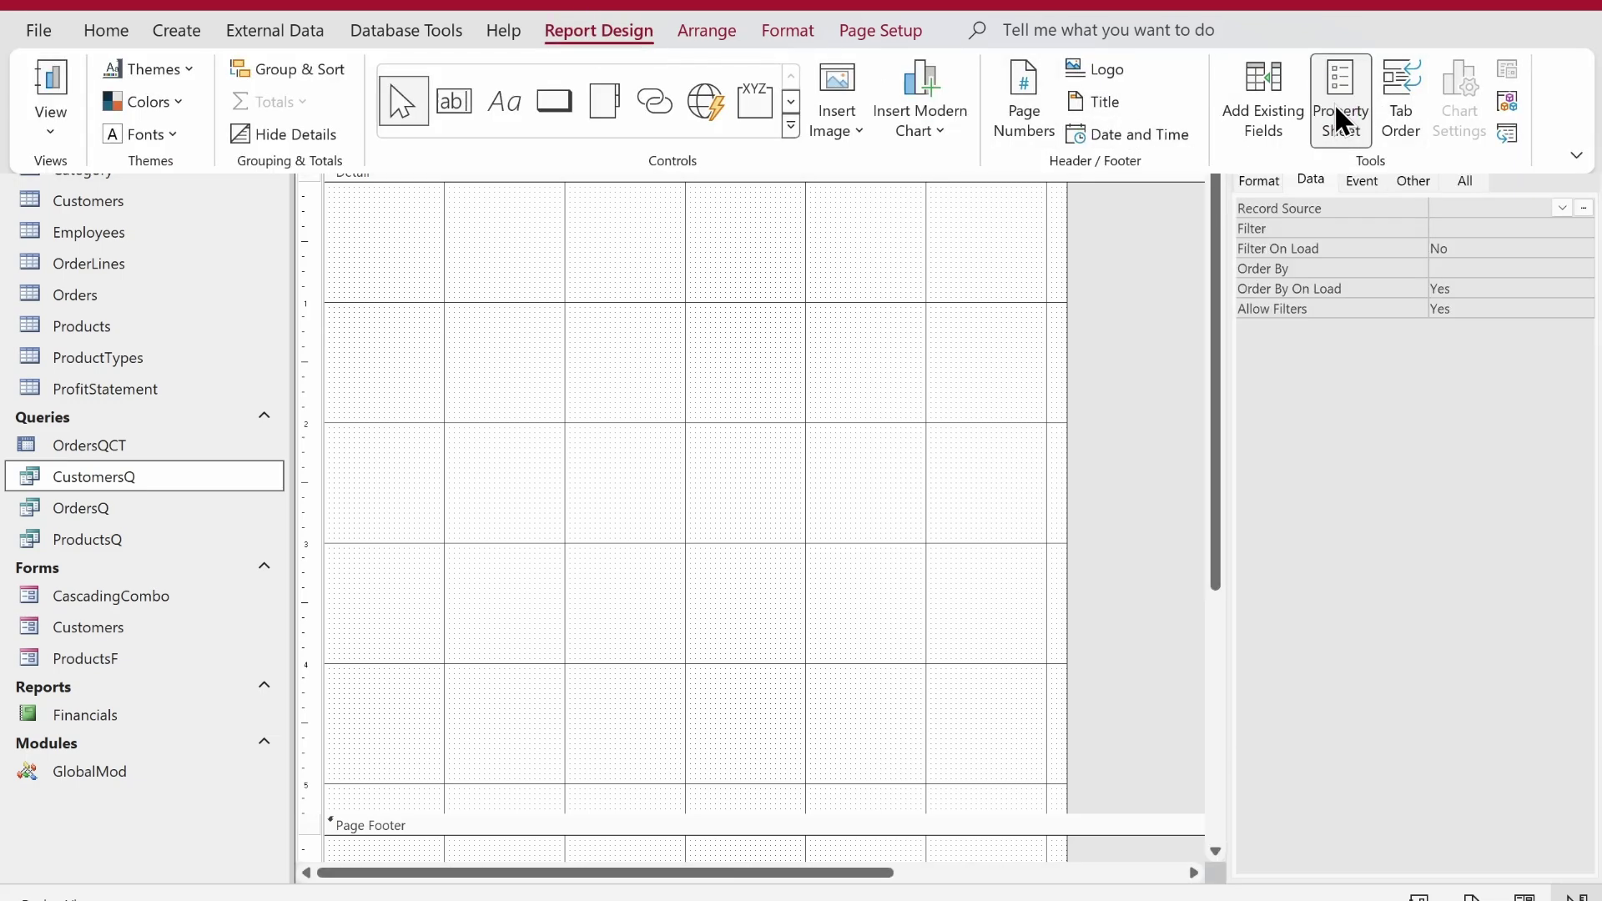
{"action": "left_click", "coordinate": [1312, 180]}
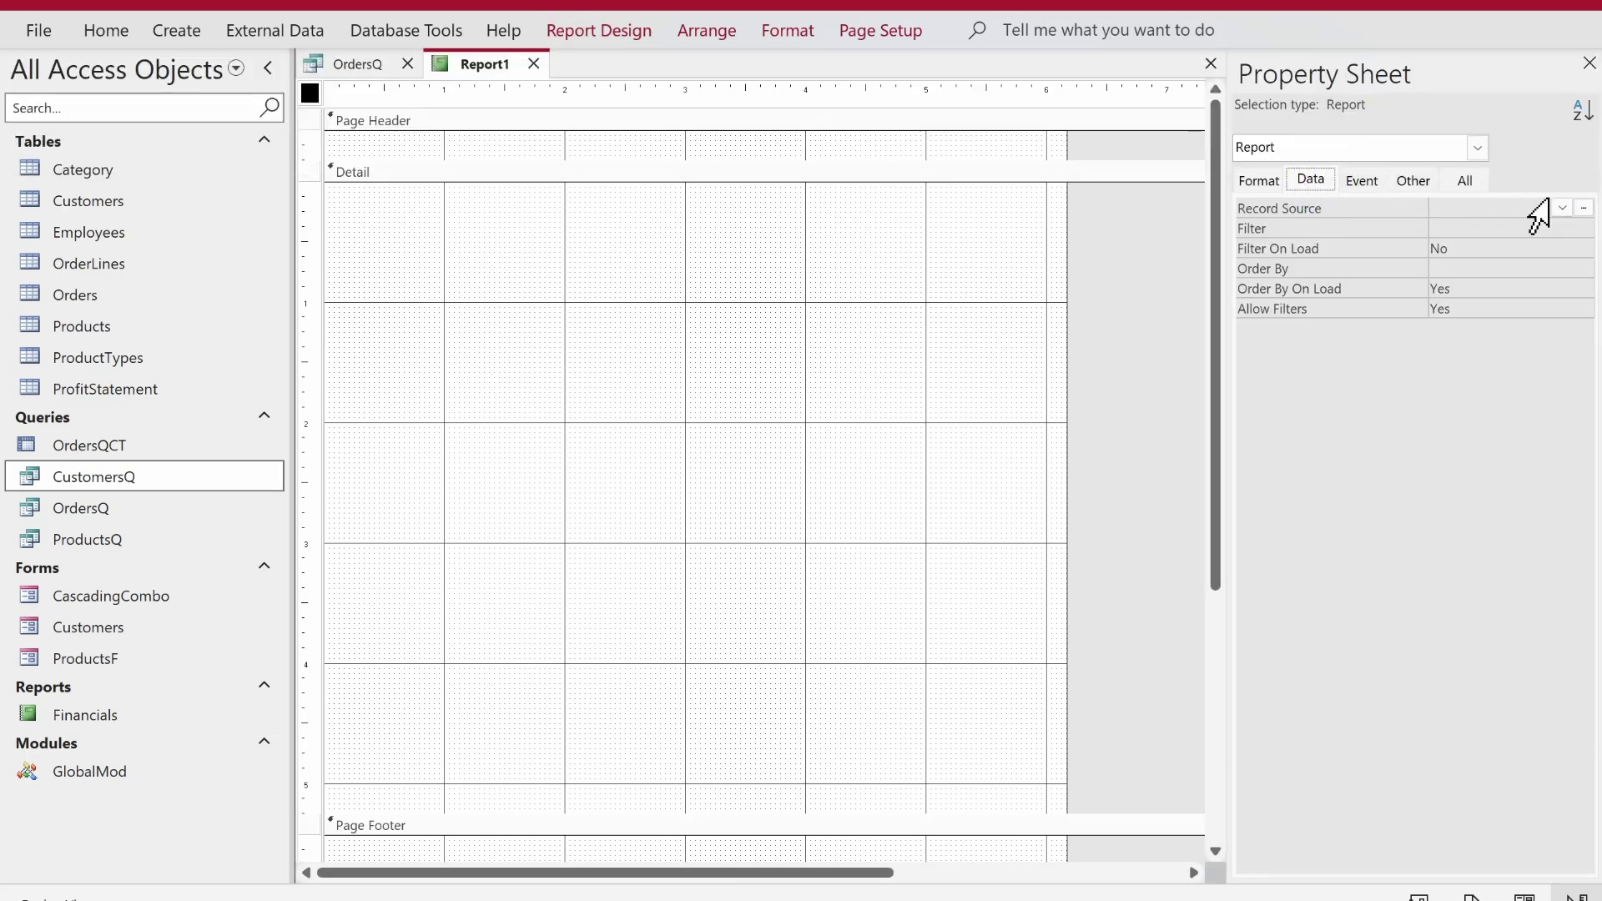
{"action": "left_click", "coordinate": [1583, 209]}
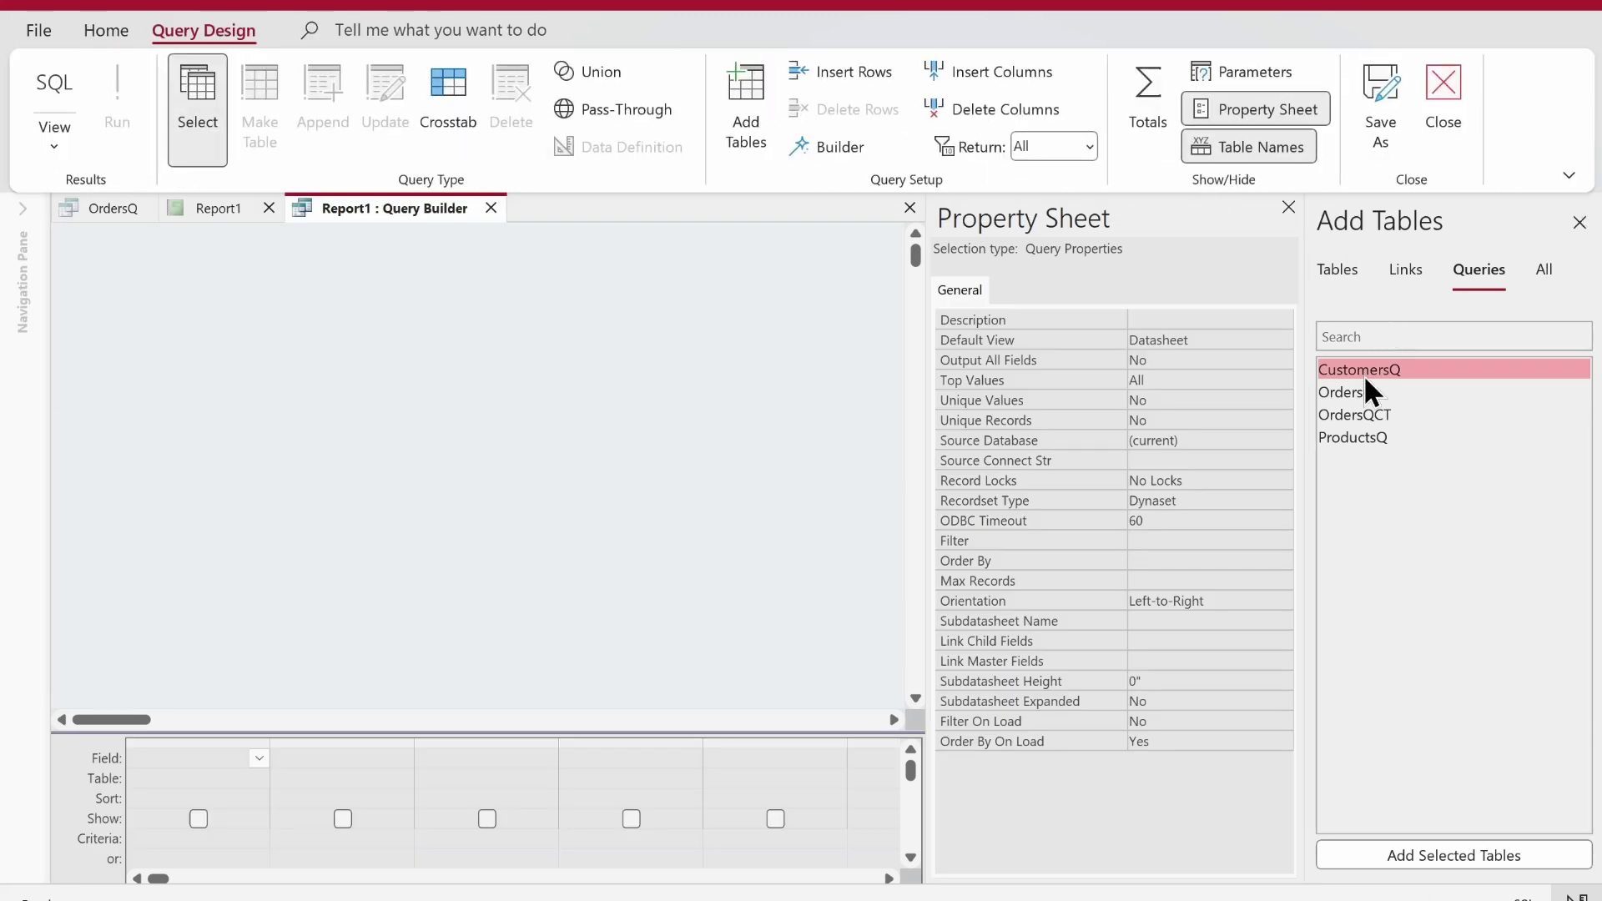
{"action": "mouse_move", "coordinate": [1379, 412]}
{"action": "left_mouse_down"}
{"action": "mouse_move", "coordinate": [402, 387]}
{"action": "mouse_move", "coordinate": [184, 242]}
{"action": "left_mouse_up"}
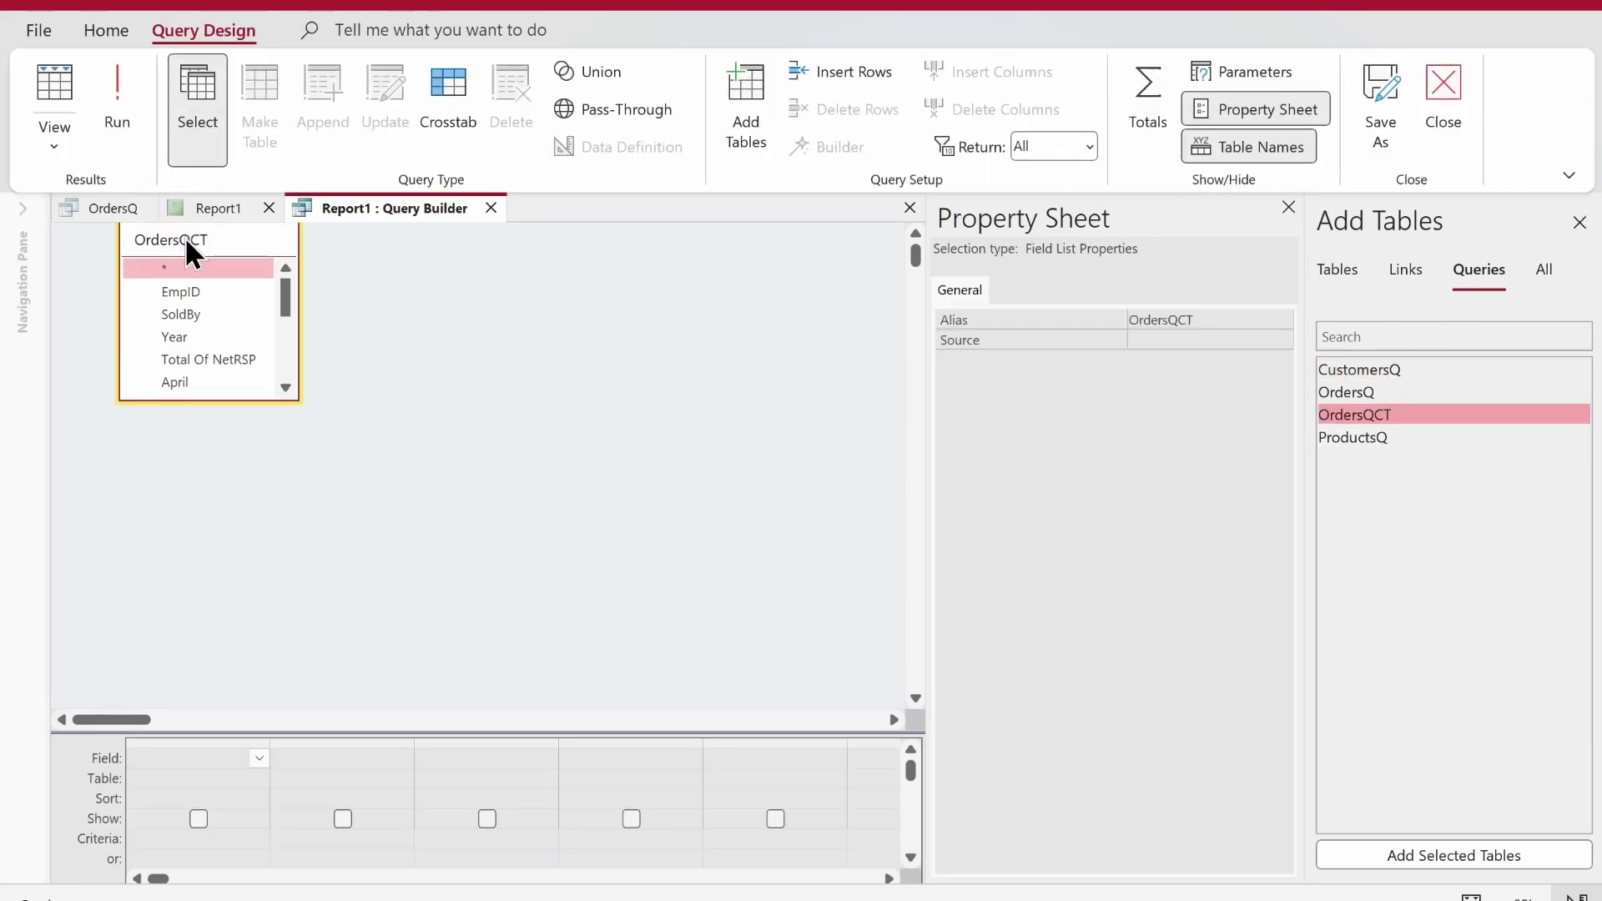
Add the EmpID, SoldBy and Year fields from OrdersQCT to the record source query
{"action": "left_click", "coordinate": [183, 291]}
{"action": "left_click", "coordinate": [184, 290]}
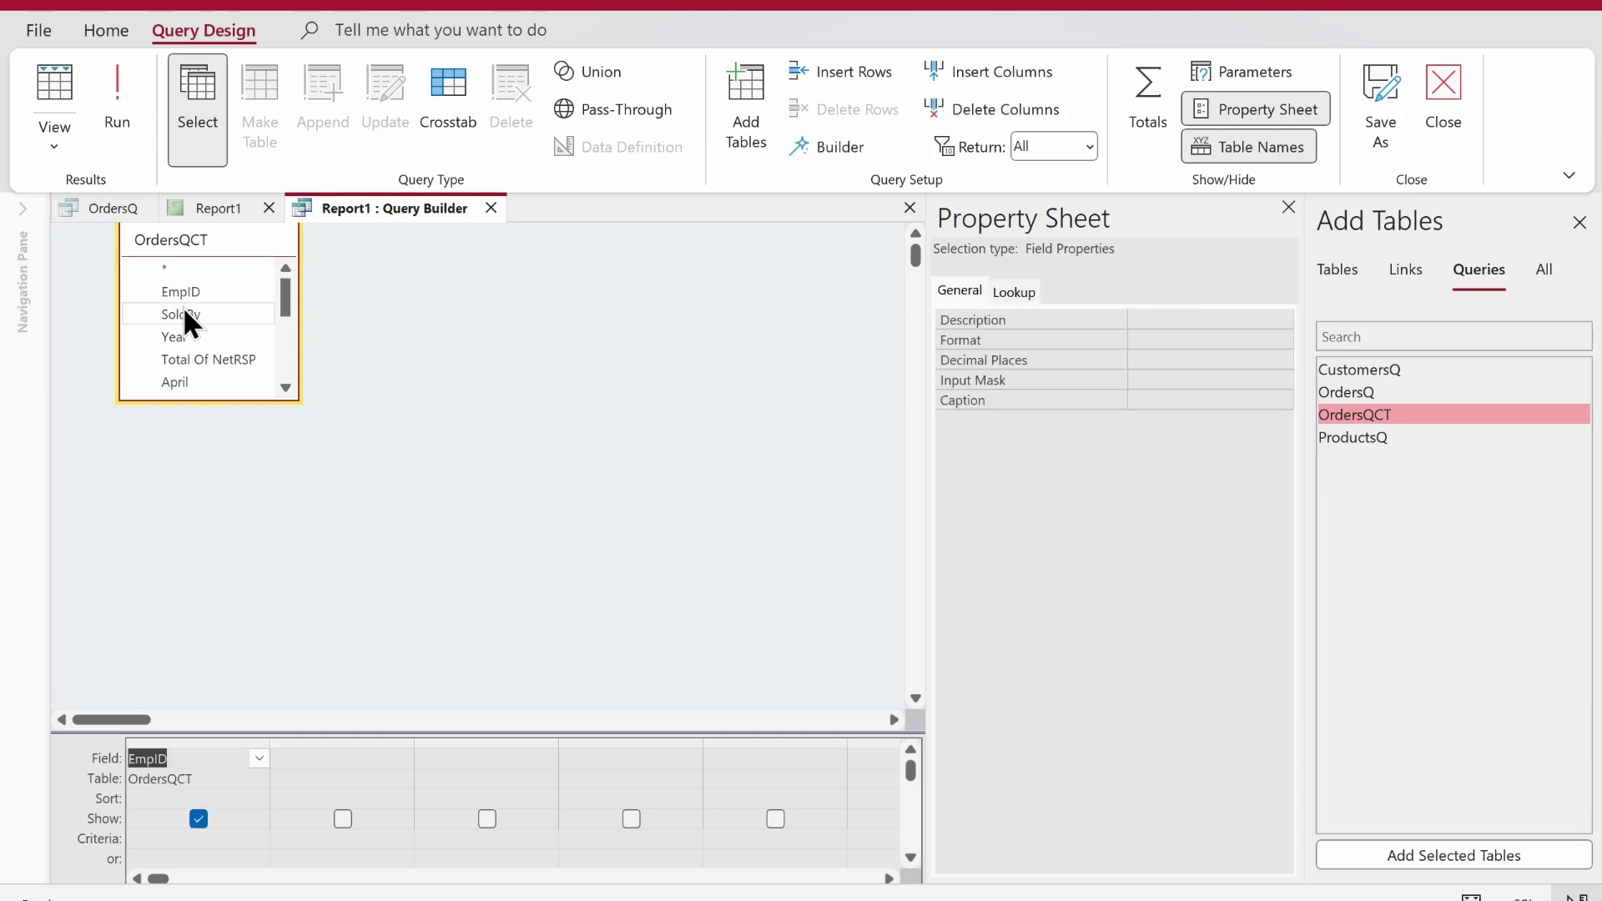
{"action": "double_click", "coordinate": [183, 314]}
{"action": "double_click", "coordinate": [181, 337]}
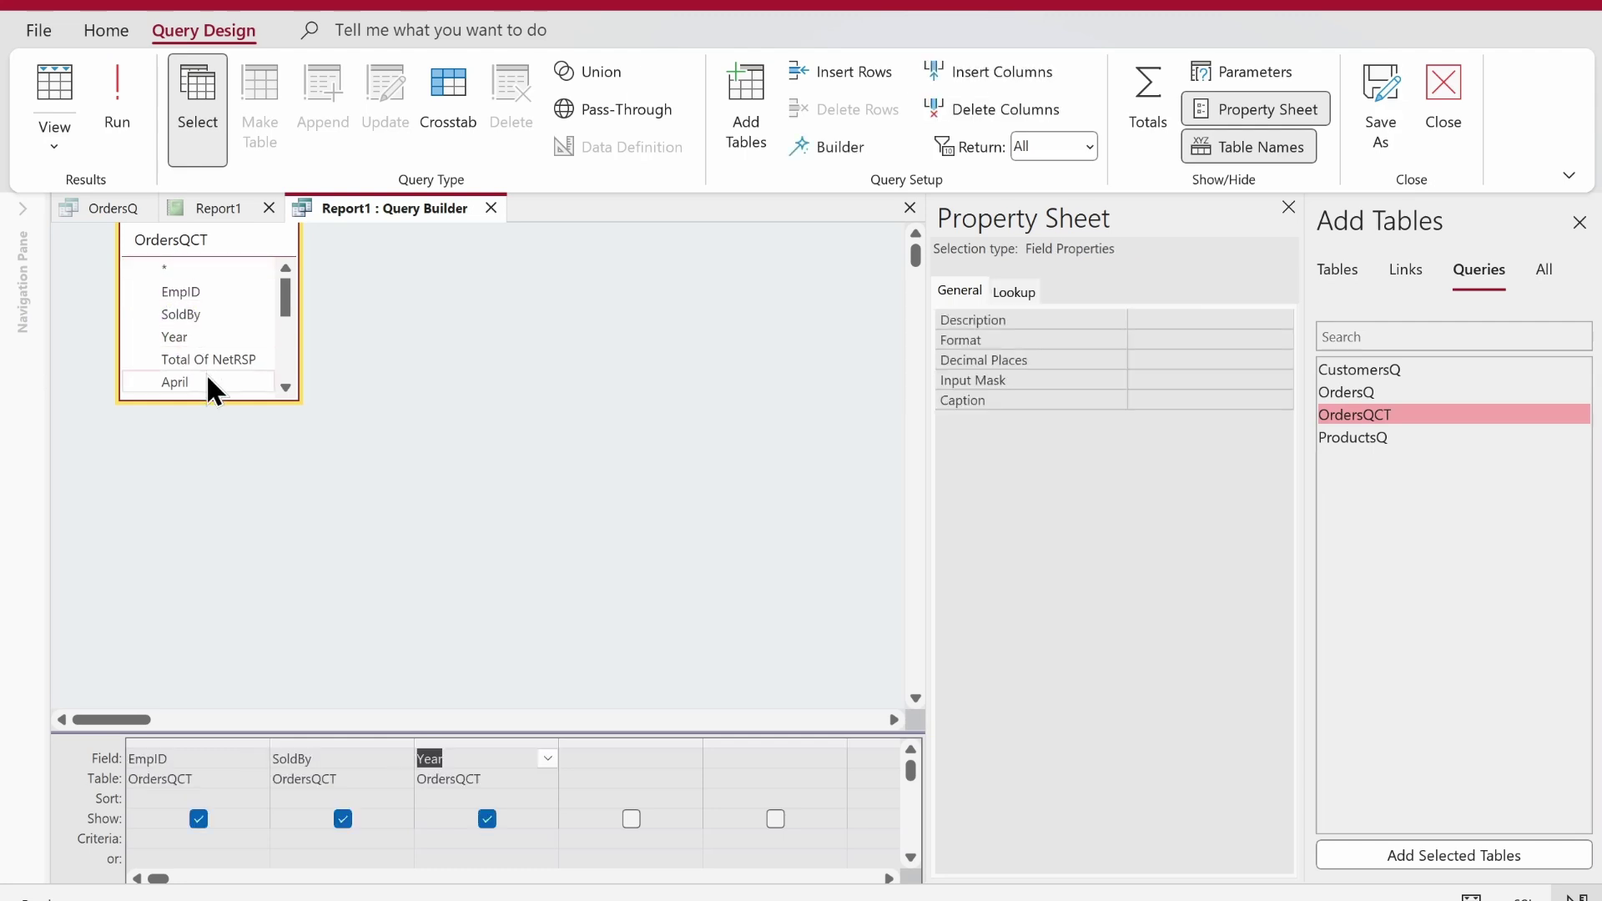
Enlarge the OrdersQCT field list and add February, March, April, May, June and July to the query in that order
{"action": "left_click", "coordinate": [220, 421]}
{"action": "left_click_drag", "start_coordinate": [221, 421], "coordinate": [217, 657]}
{"action": "mouse_move", "coordinate": [184, 467]}
{"action": "left_mouse_down"}
{"action": "mouse_move", "coordinate": [594, 697]}
{"action": "mouse_move", "coordinate": [658, 883]}
{"action": "mouse_move", "coordinate": [179, 526]}
{"action": "mouse_move", "coordinate": [202, 446]}
{"action": "left_mouse_up"}
{"action": "double_click", "coordinate": [201, 449]}
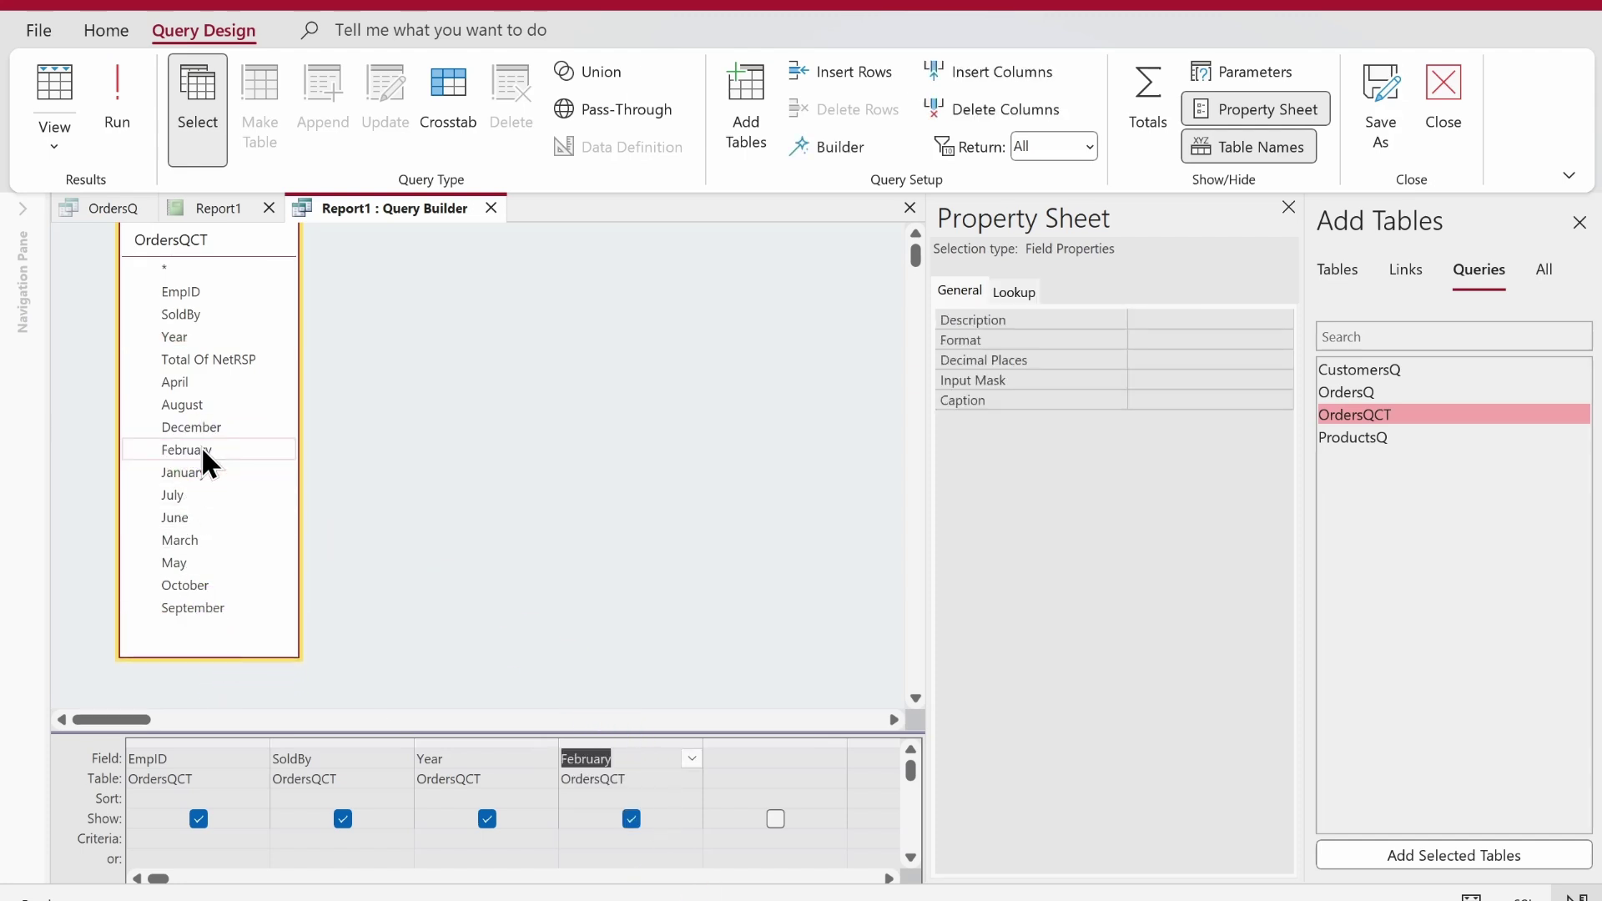
{"action": "double_click", "coordinate": [182, 538]}
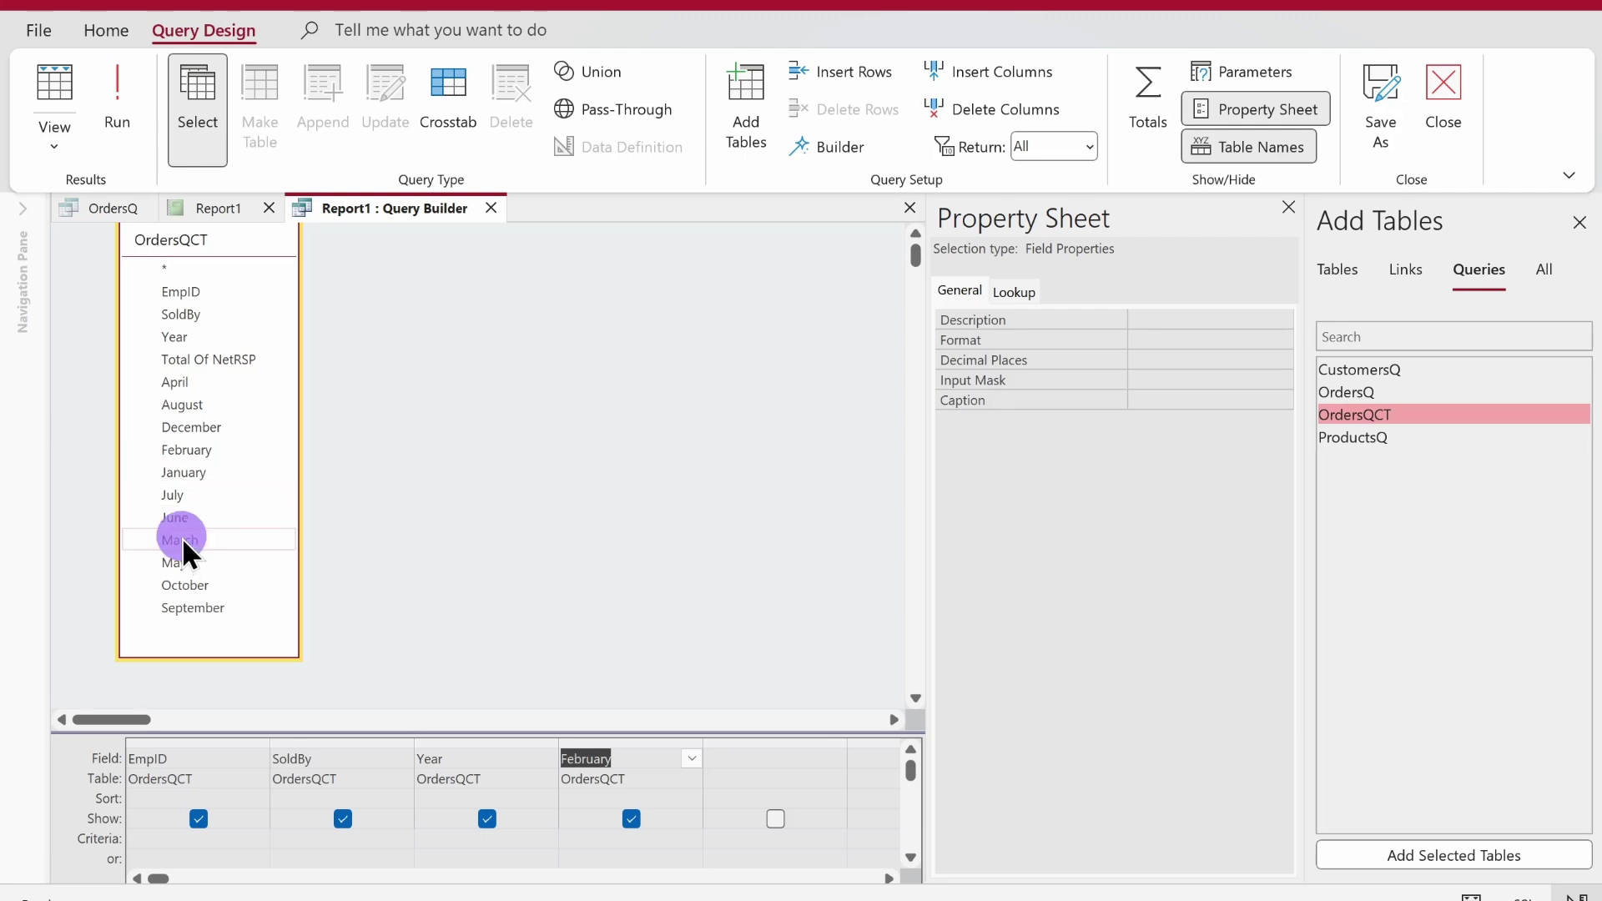
{"action": "left_click", "coordinate": [177, 382]}
{"action": "double_click", "coordinate": [177, 383]}
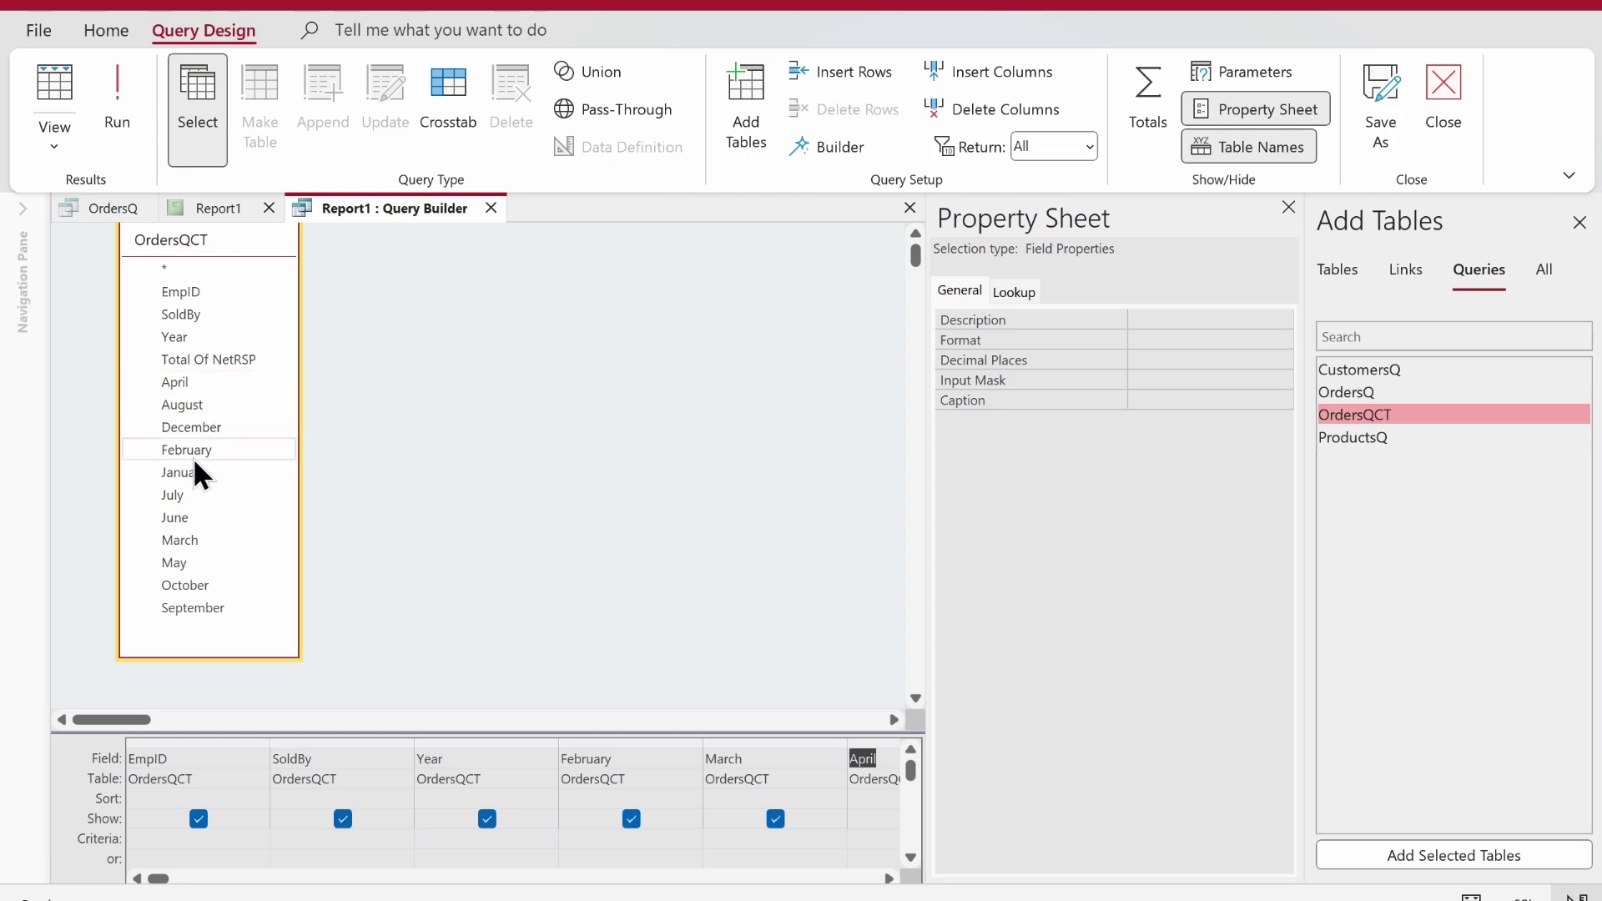
{"action": "left_click", "coordinate": [192, 554]}
{"action": "double_click", "coordinate": [192, 554]}
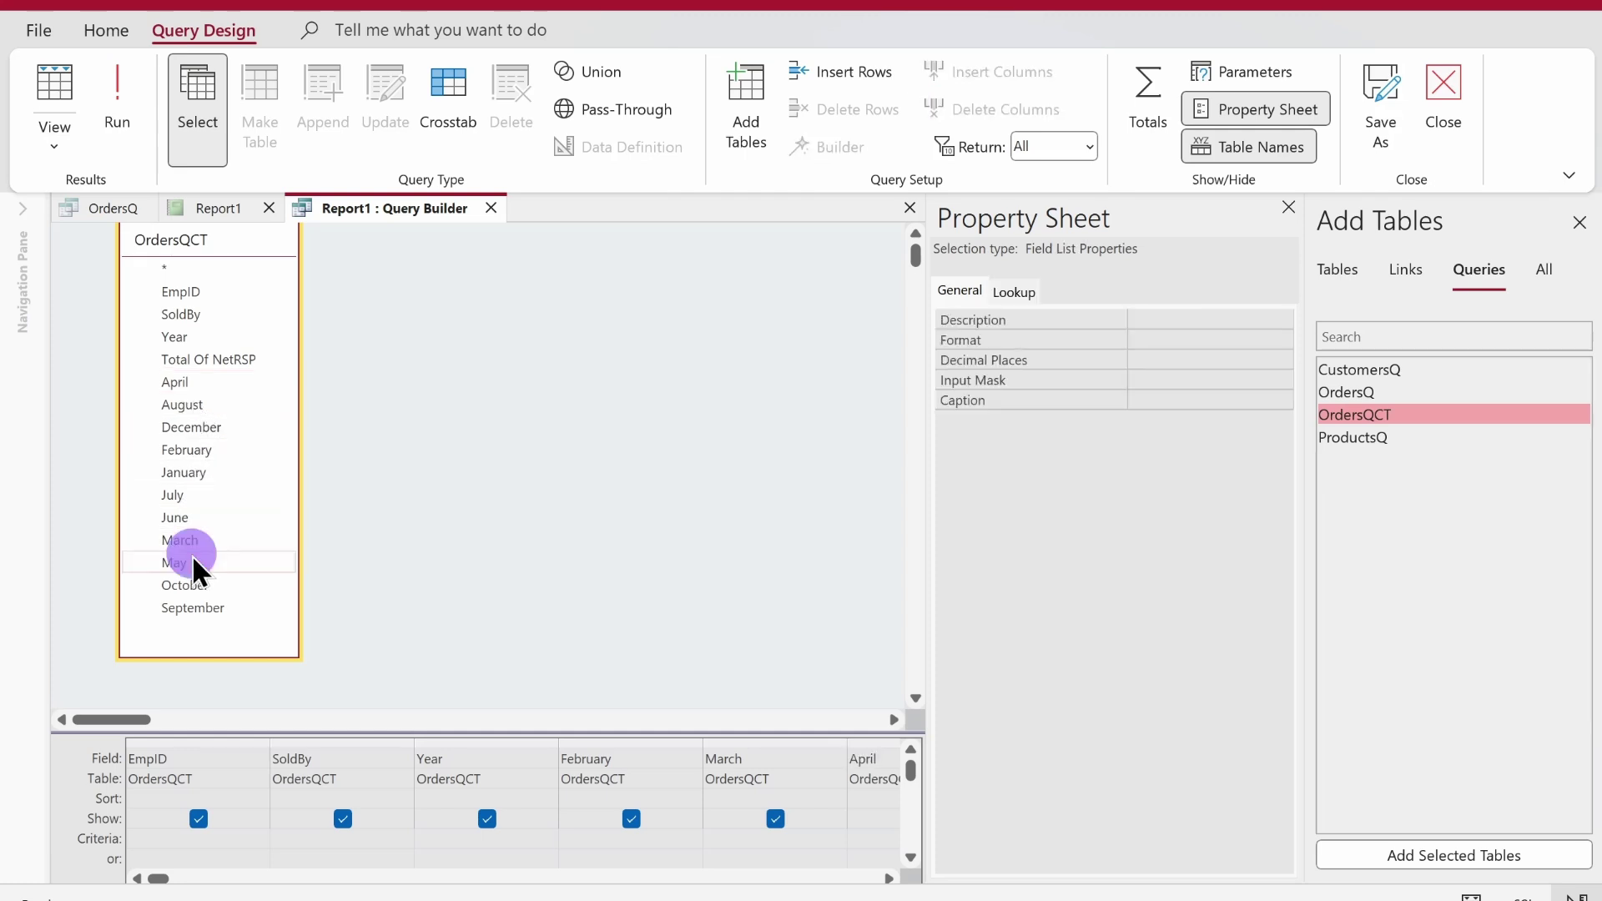
{"action": "left_click", "coordinate": [177, 517]}
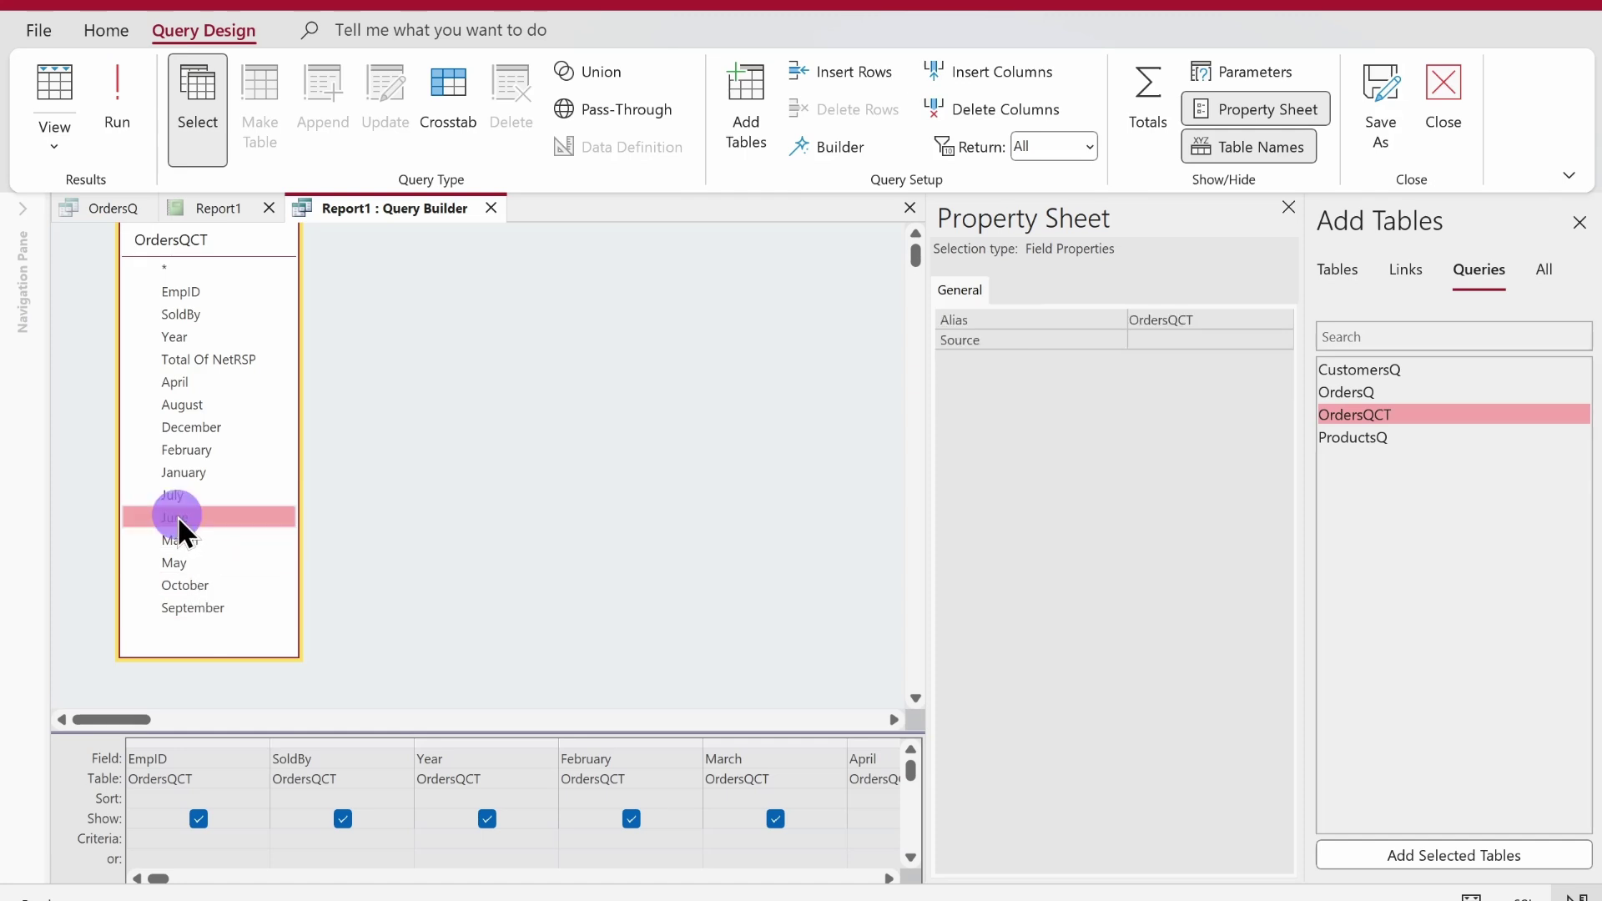
{"action": "double_click", "coordinate": [177, 518]}
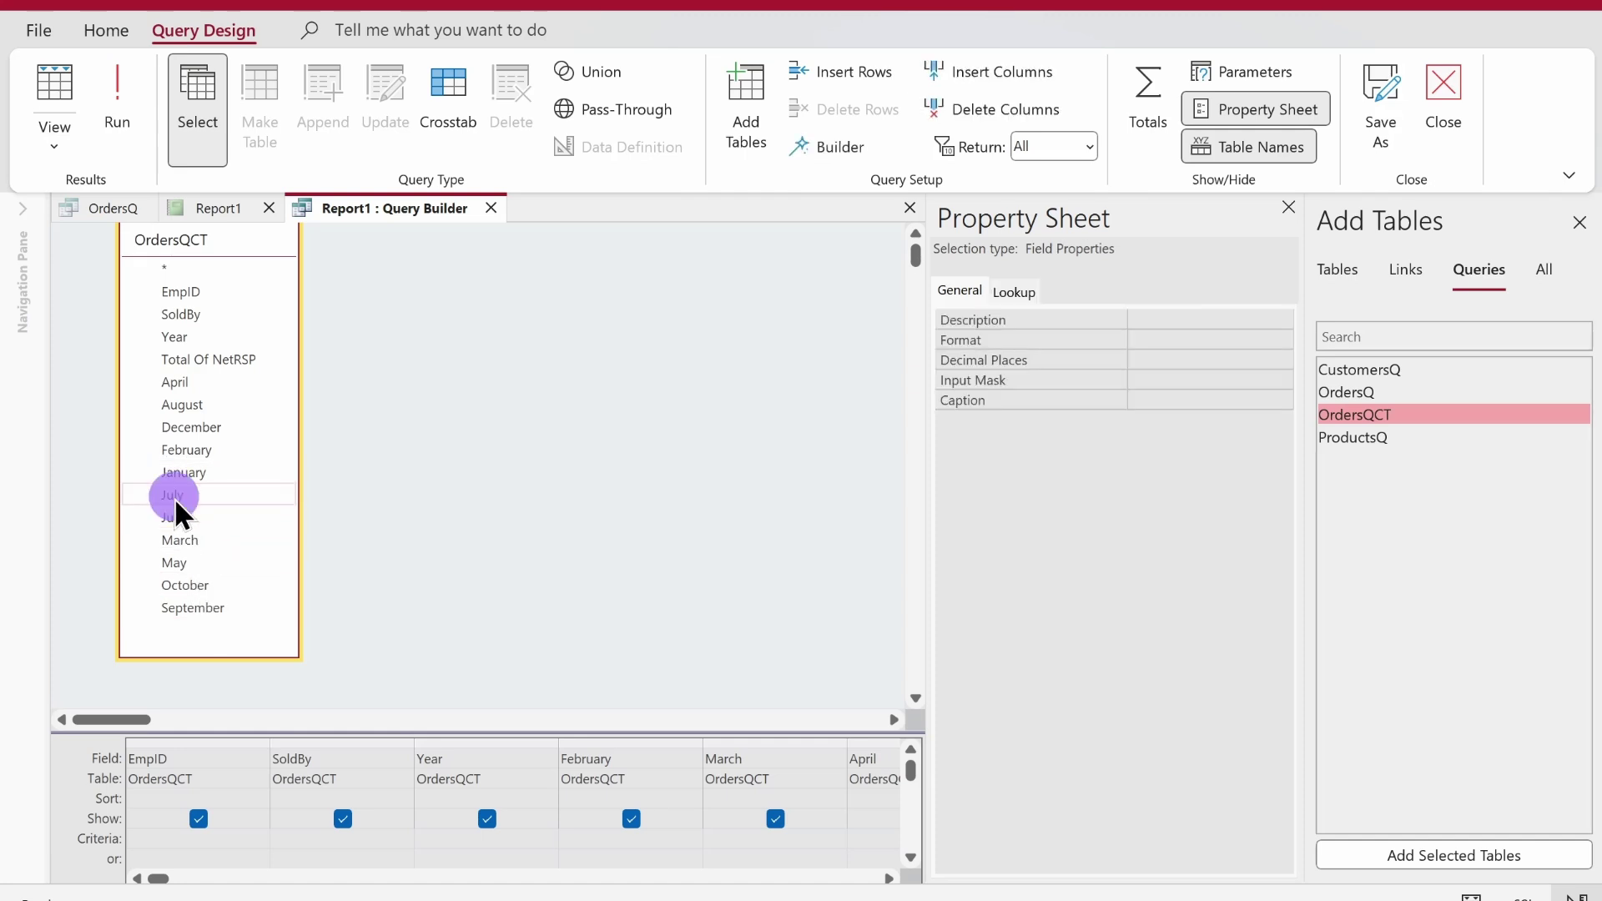
{"action": "double_click", "coordinate": [174, 498]}
Preview the record source query's results, and close the query builder, saving the SQL statement to the report
{"action": "left_click", "coordinate": [128, 125]}
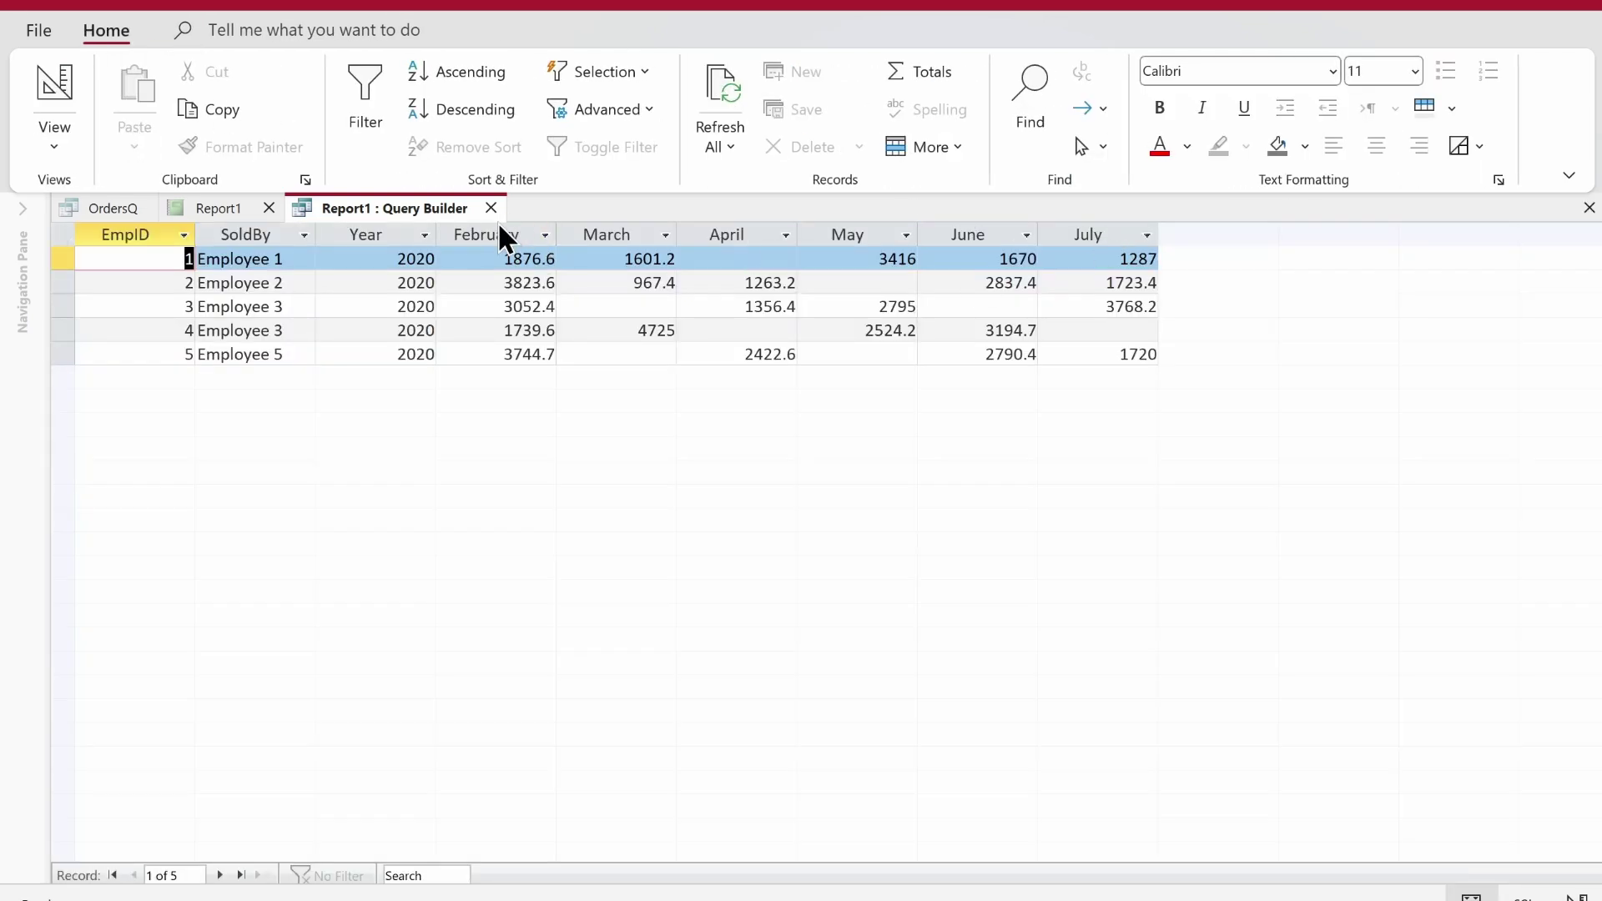
{"action": "left_click", "coordinate": [492, 212]}
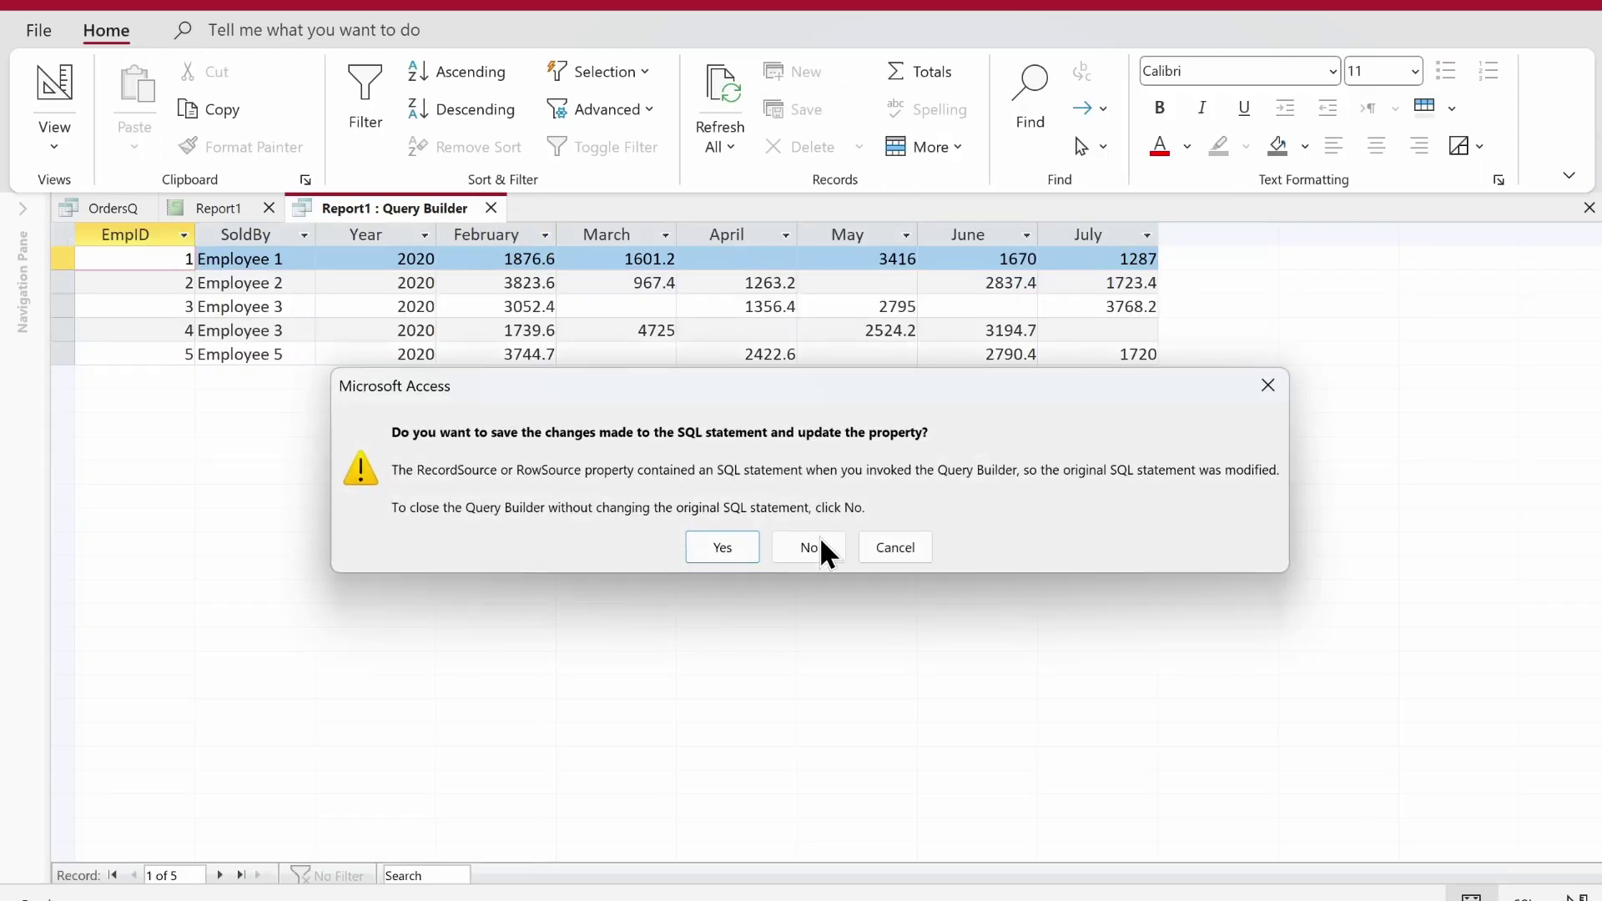
{"action": "left_click", "coordinate": [754, 545]}
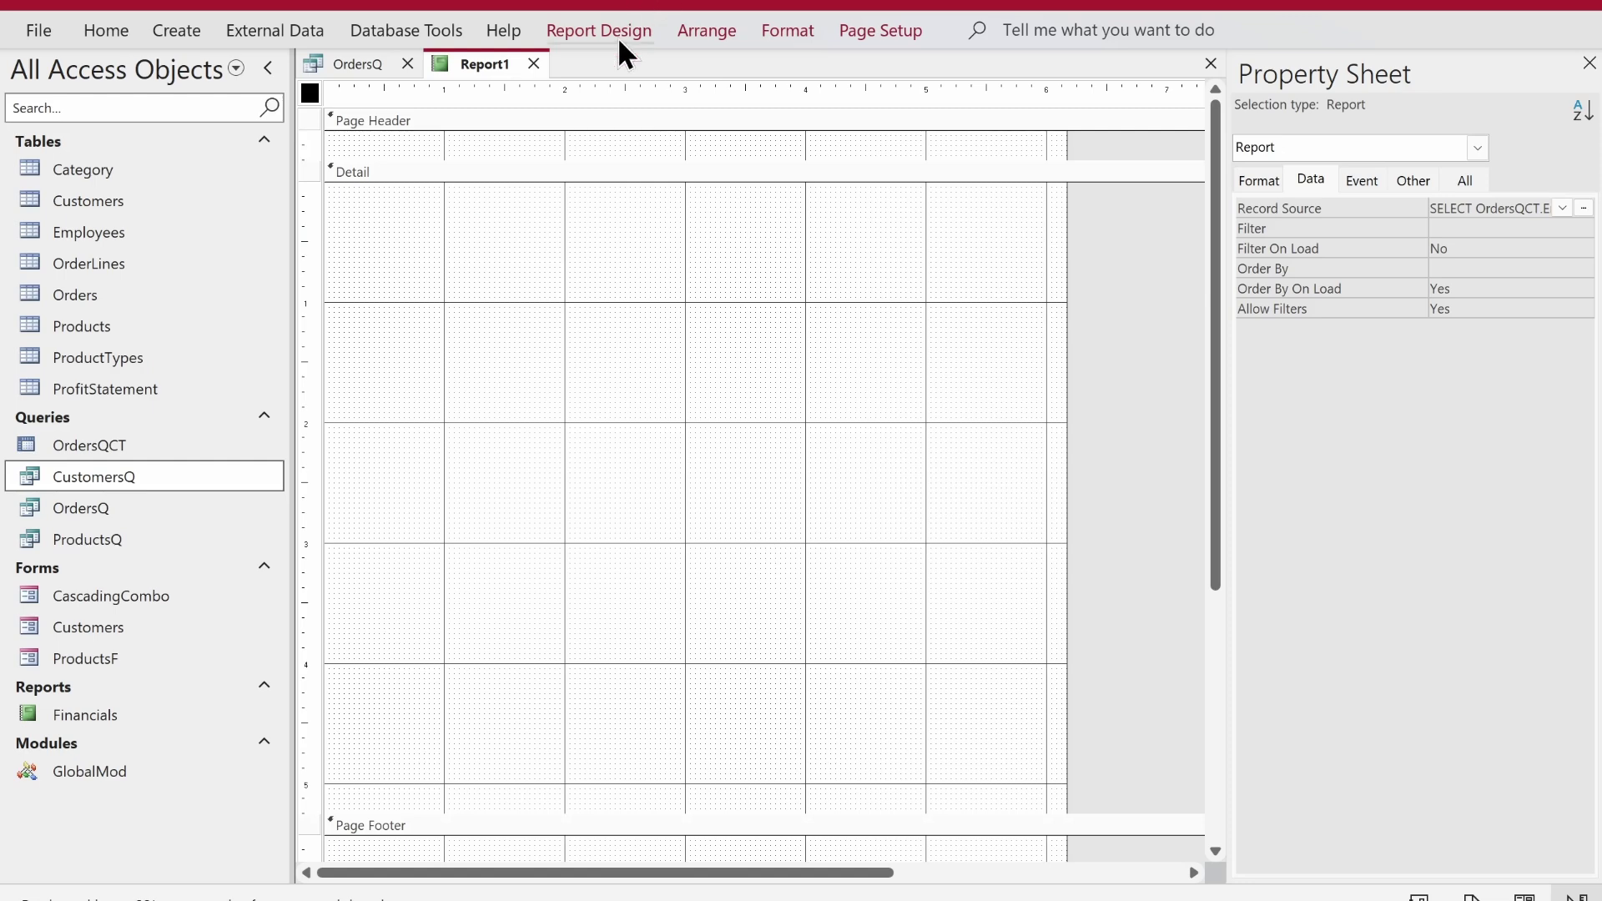
Add all nine available fields, from EmpID through July, to the report's Detail section together
{"action": "left_click", "coordinate": [620, 38]}
{"action": "left_click", "coordinate": [1262, 93]}
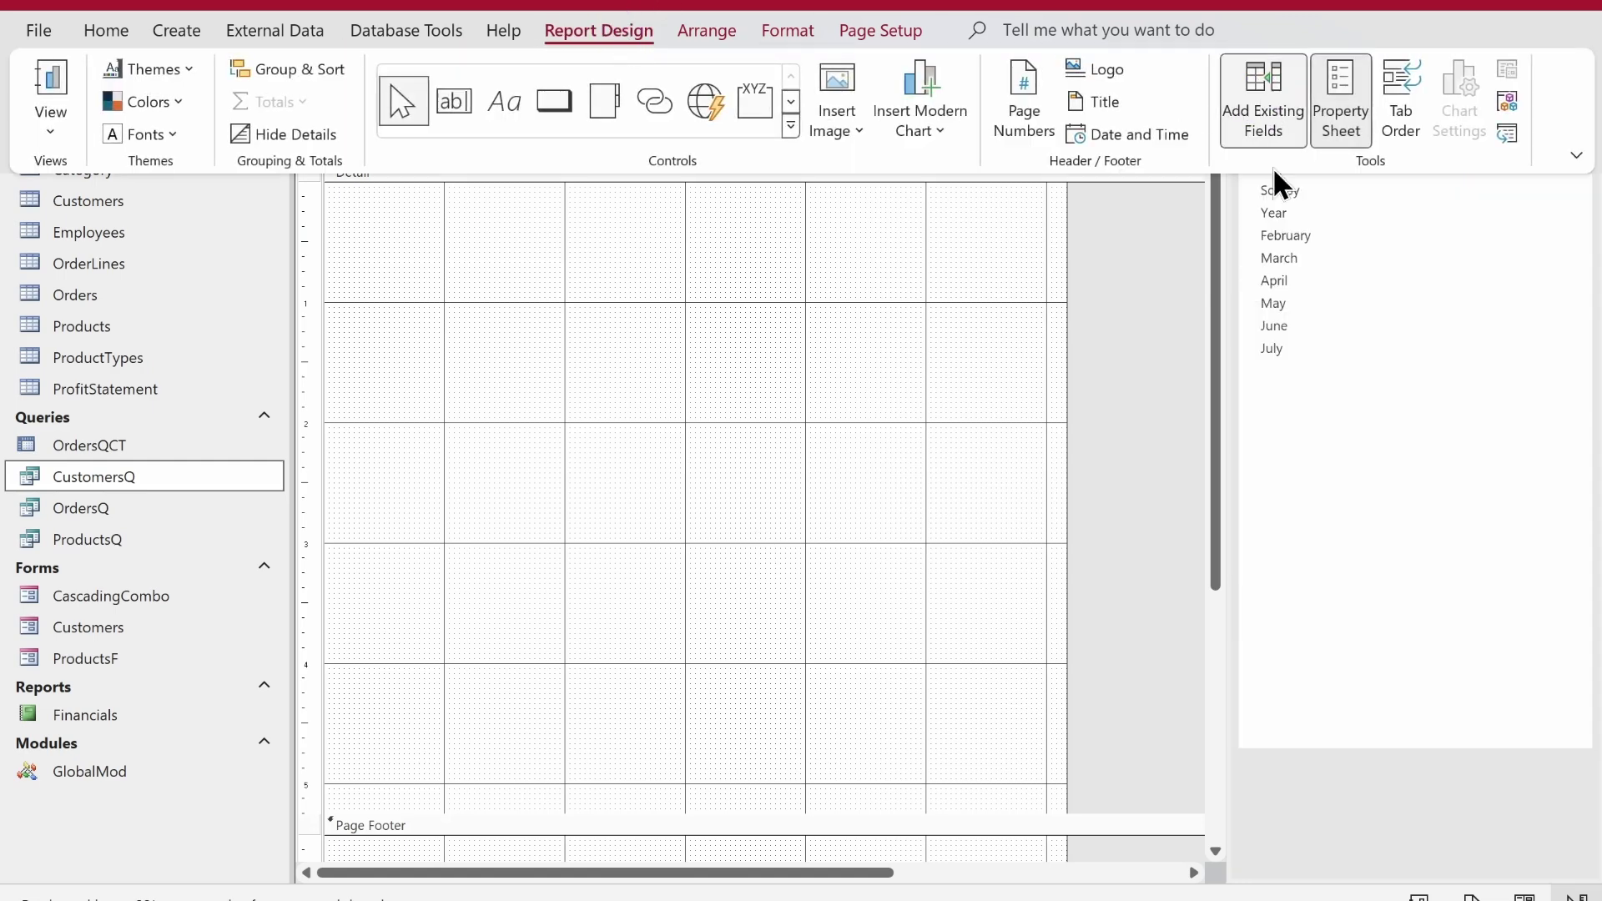
{"action": "left_click", "coordinate": [1273, 170]}
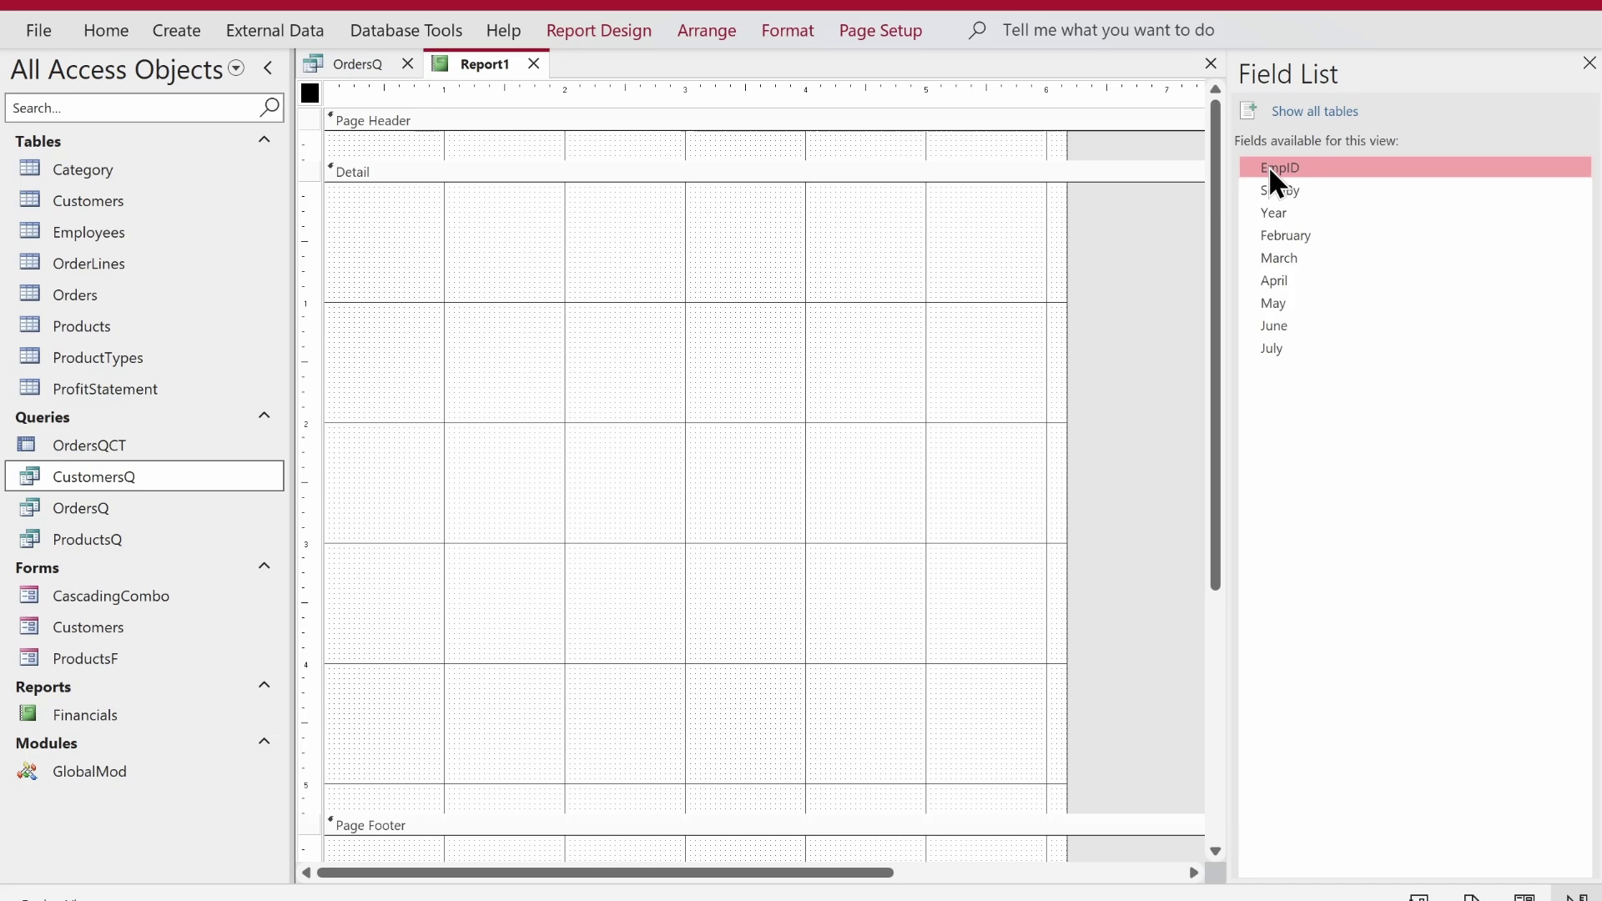
{"action": "key", "text": "shift+Down"}
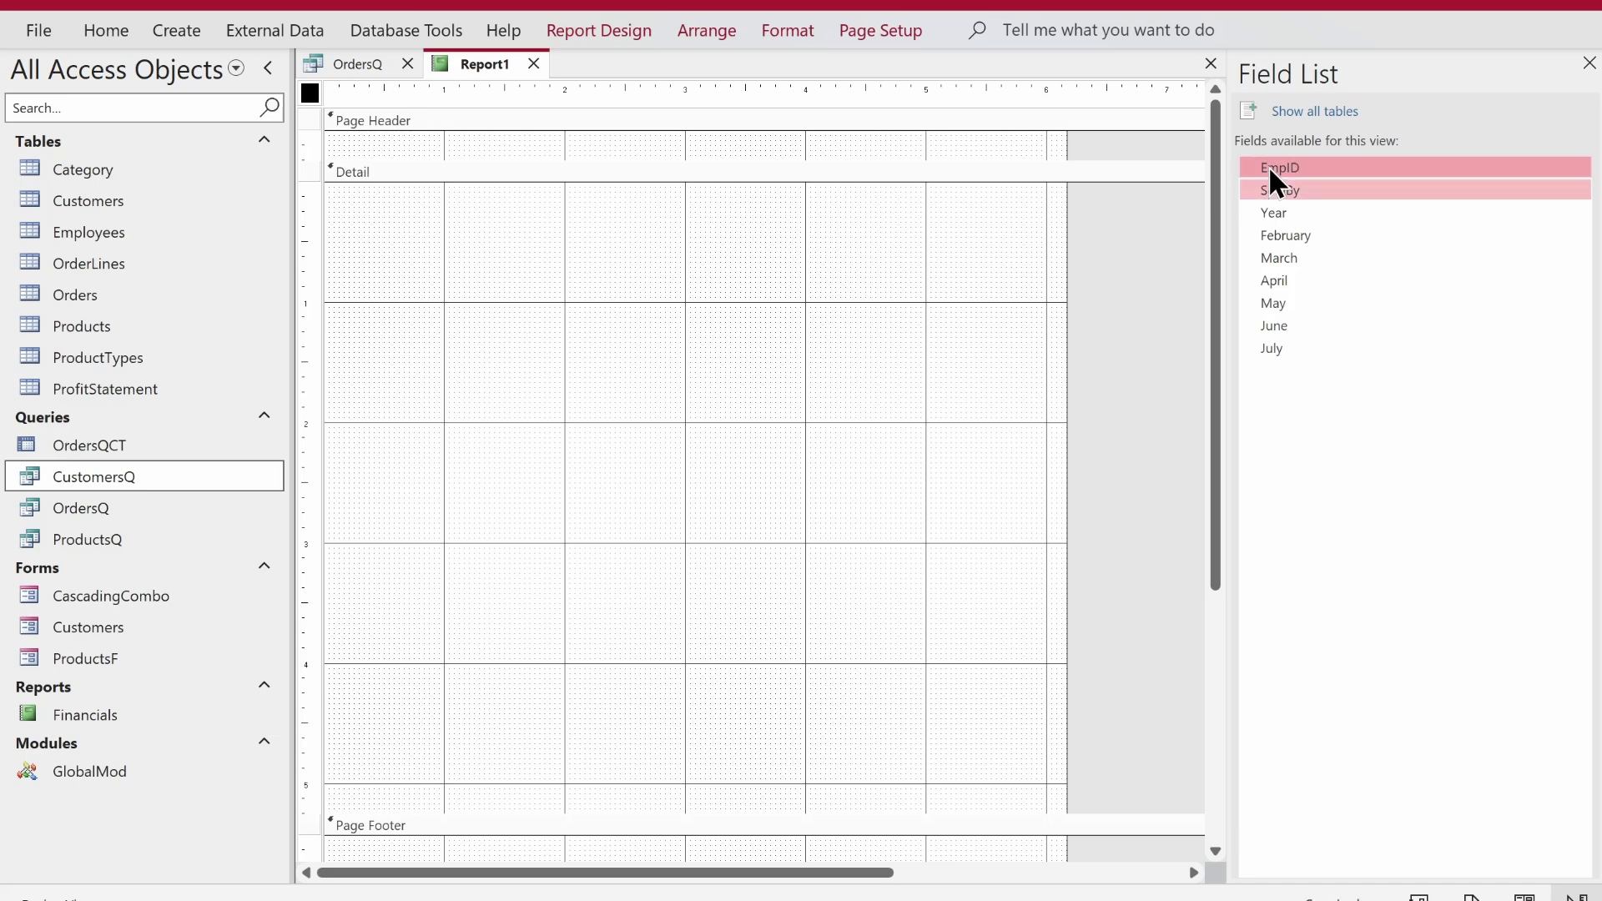
{"action": "key", "text": "shift+Down"}
{"action": "key", "text": "shift+Down"}
{"action": "key", "text": "shift+Down"}
{"action": "key", "text": "shift+Down"}
{"action": "key", "text": "shift+Down"}
{"action": "key", "text": "shift+Down"}
{"action": "key", "text": "shift+Down"}
{"action": "left_click_drag", "start_coordinate": [1271, 172], "coordinate": [584, 238]}
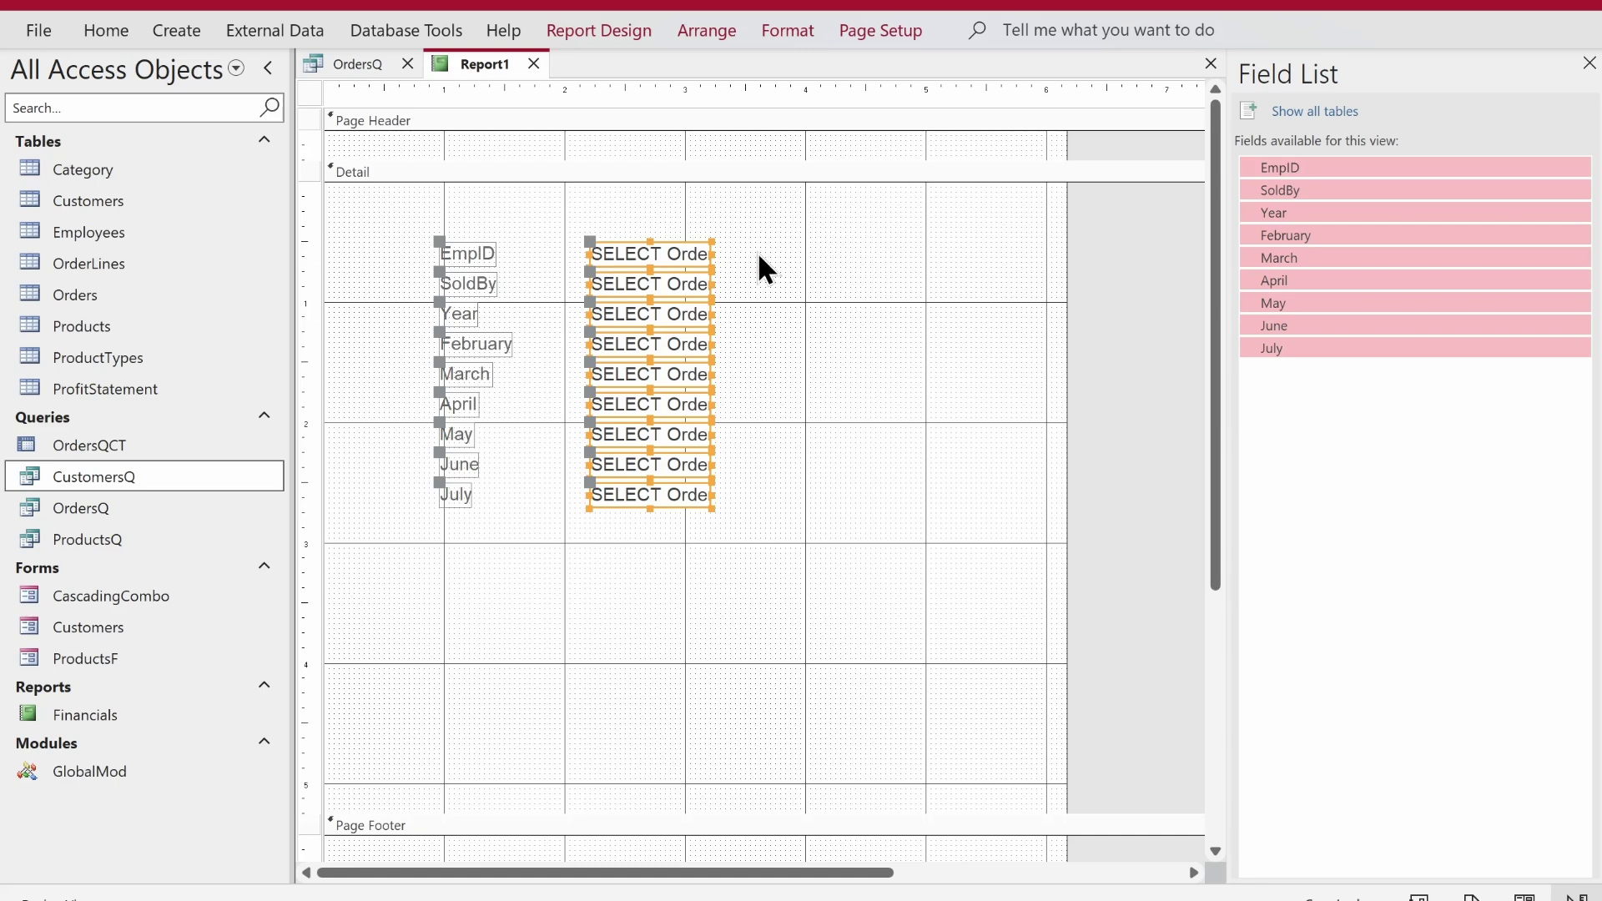
{"action": "key", "text": "ctrl+z"}
{"action": "left_click_drag", "start_coordinate": [1304, 169], "coordinate": [593, 261]}
Arrange all the field labels and text boxes in a tabular layout and move it to the report's left edge
{"action": "left_click_drag", "start_coordinate": [789, 223], "coordinate": [354, 648]}
{"action": "right_click", "coordinate": [686, 434]}
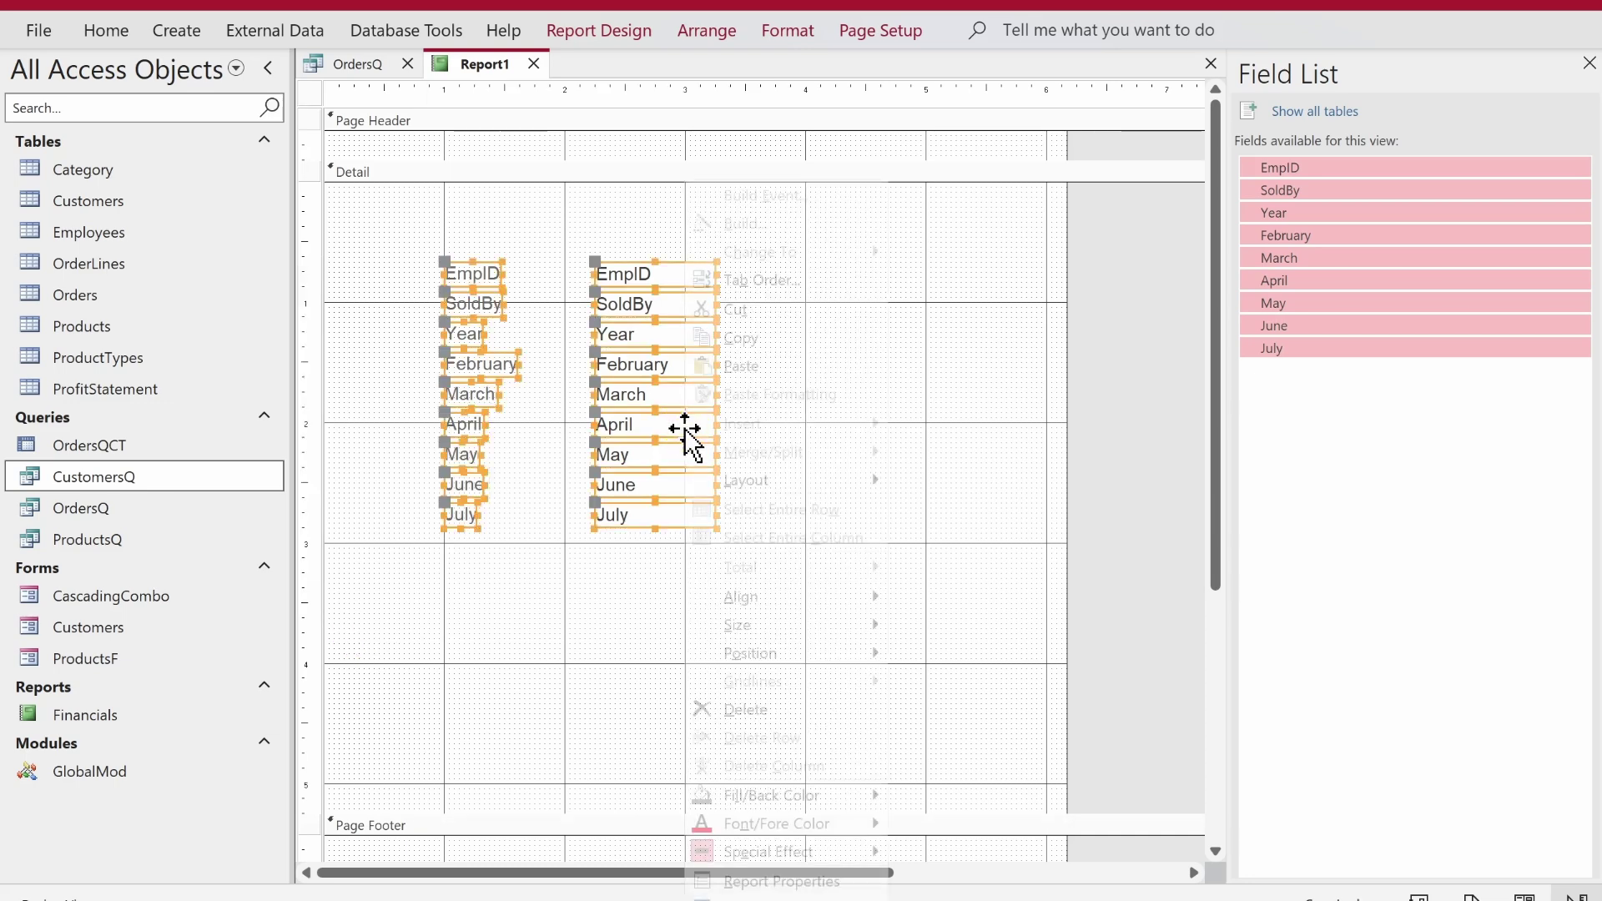
{"action": "mouse_move", "coordinate": [877, 481]}
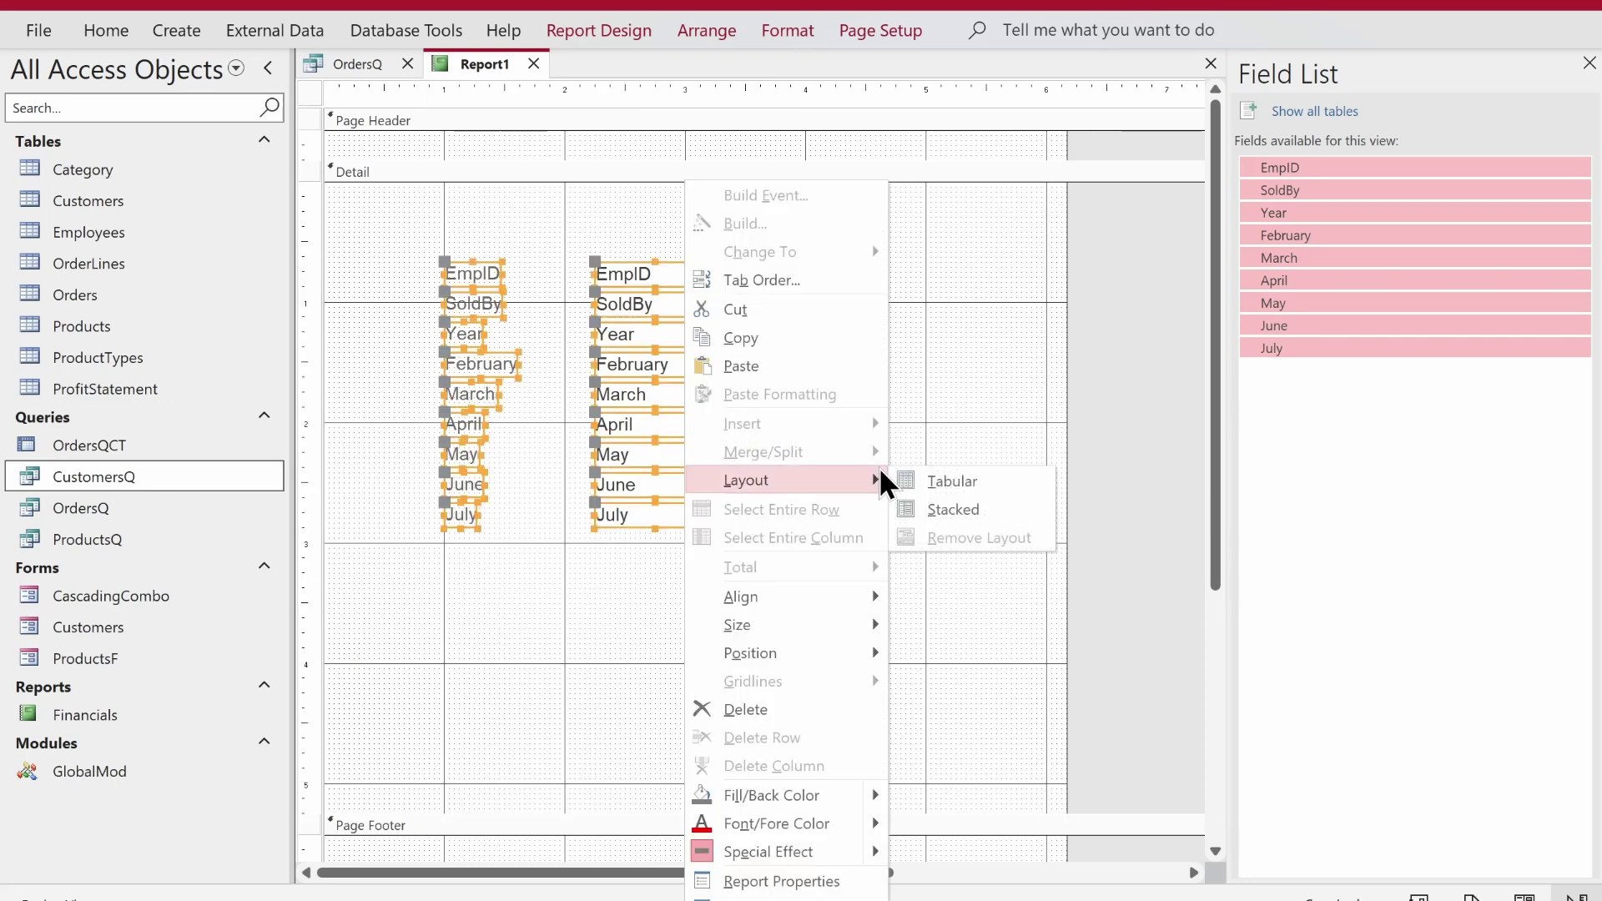
{"action": "left_click", "coordinate": [916, 479]}
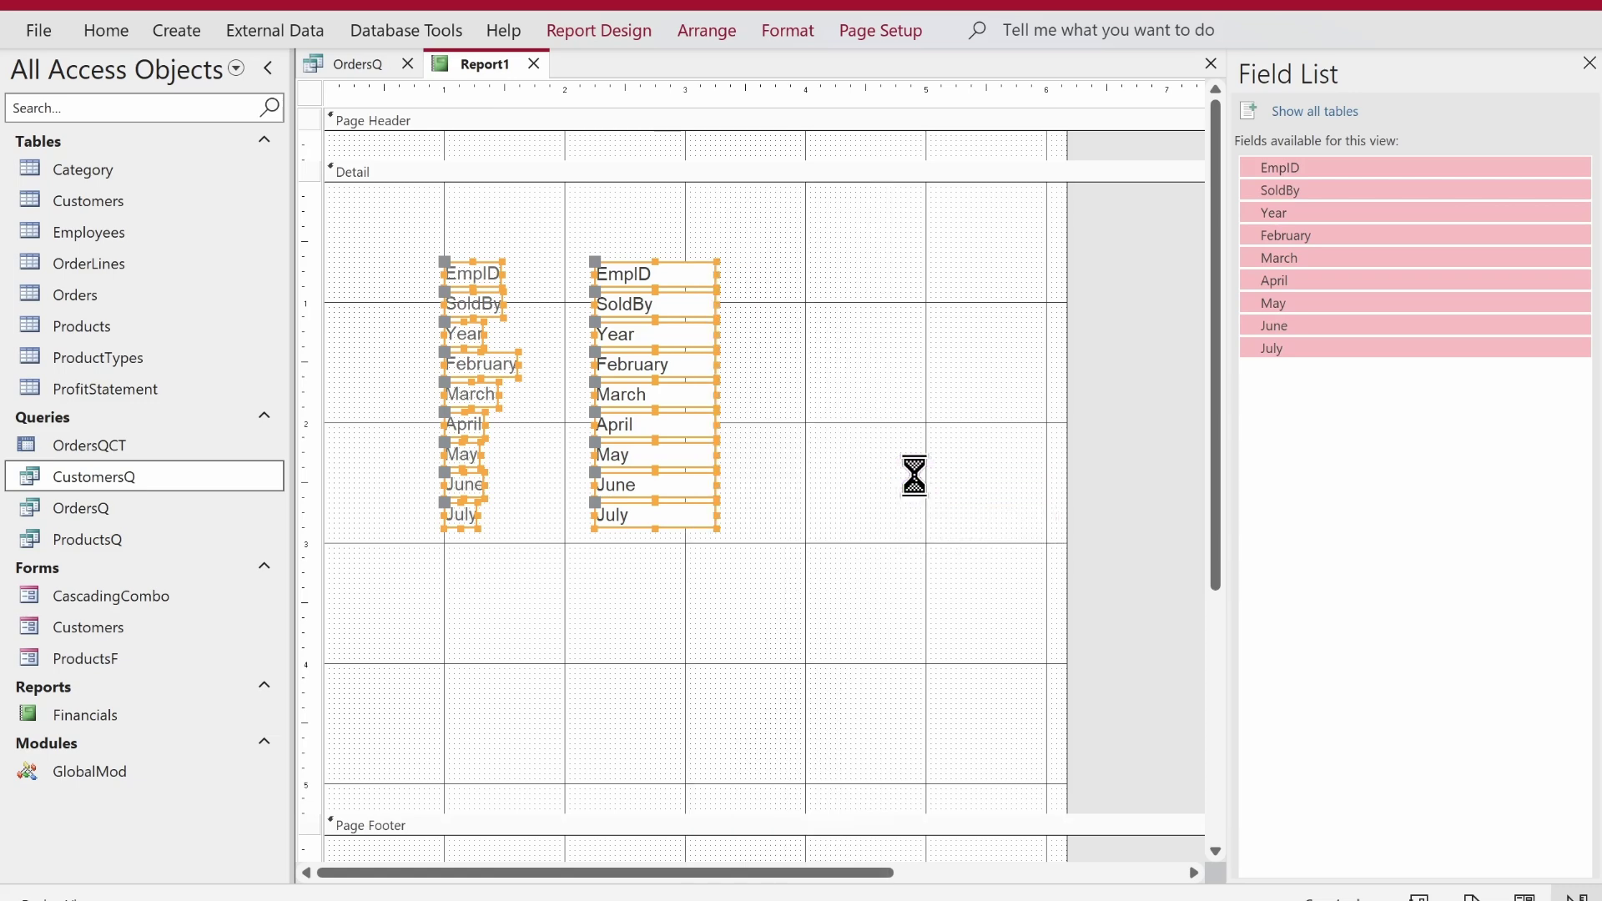
{"action": "left_click_drag", "start_coordinate": [1052, 153], "coordinate": [673, 178]}
Set the font colour of all the header labels and text boxes to black
{"action": "left_click", "coordinate": [92, 30]}
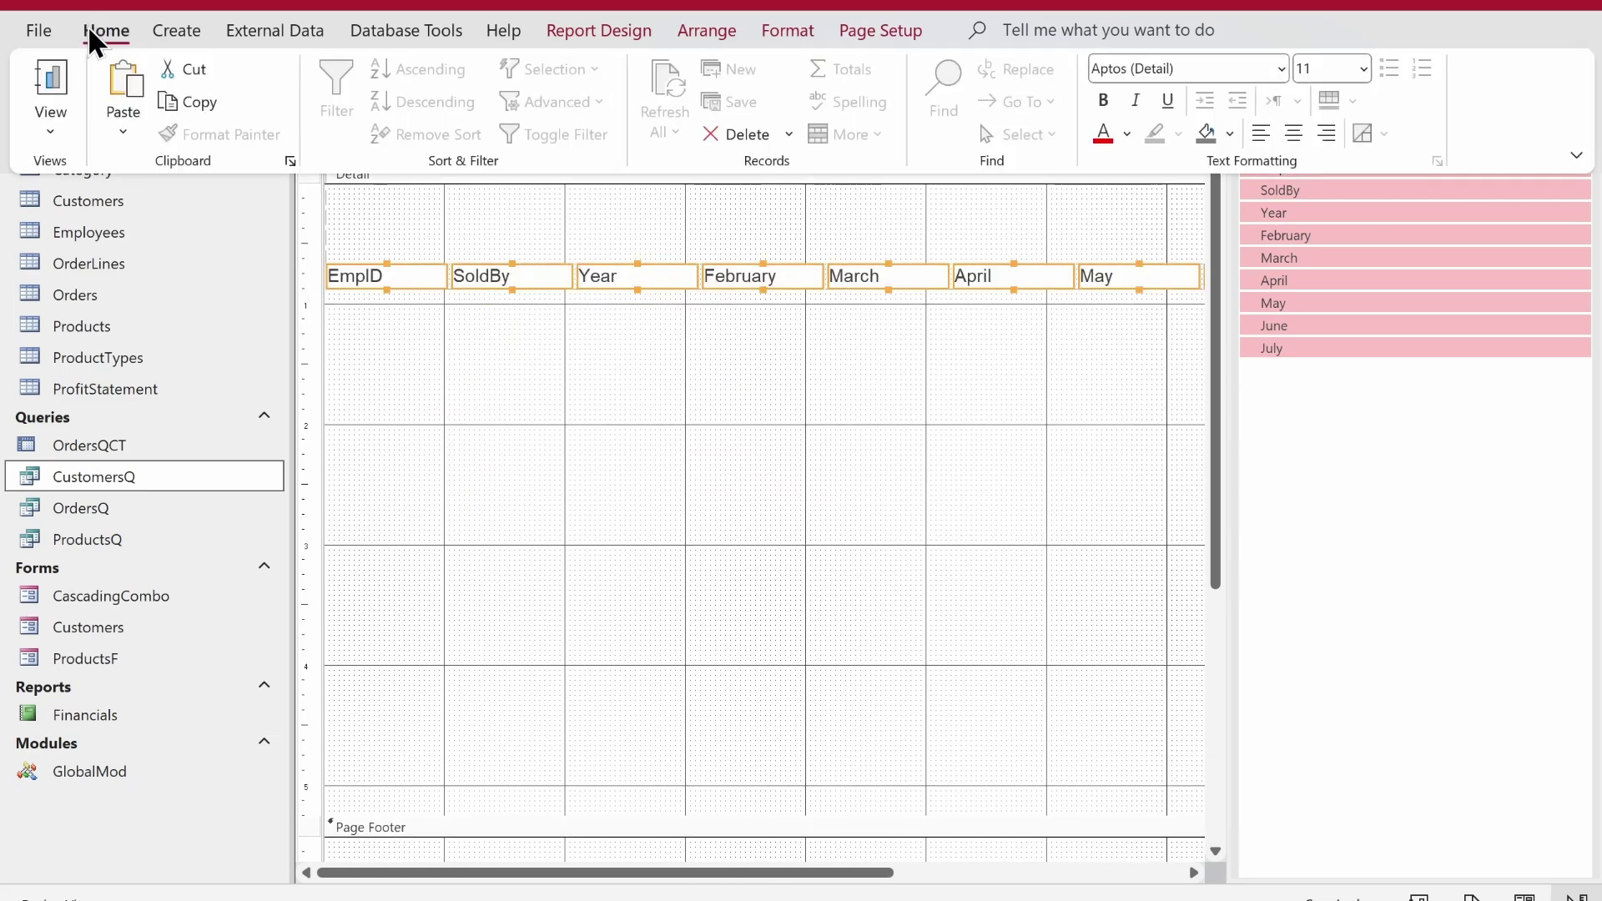
{"action": "left_click", "coordinate": [1128, 134]}
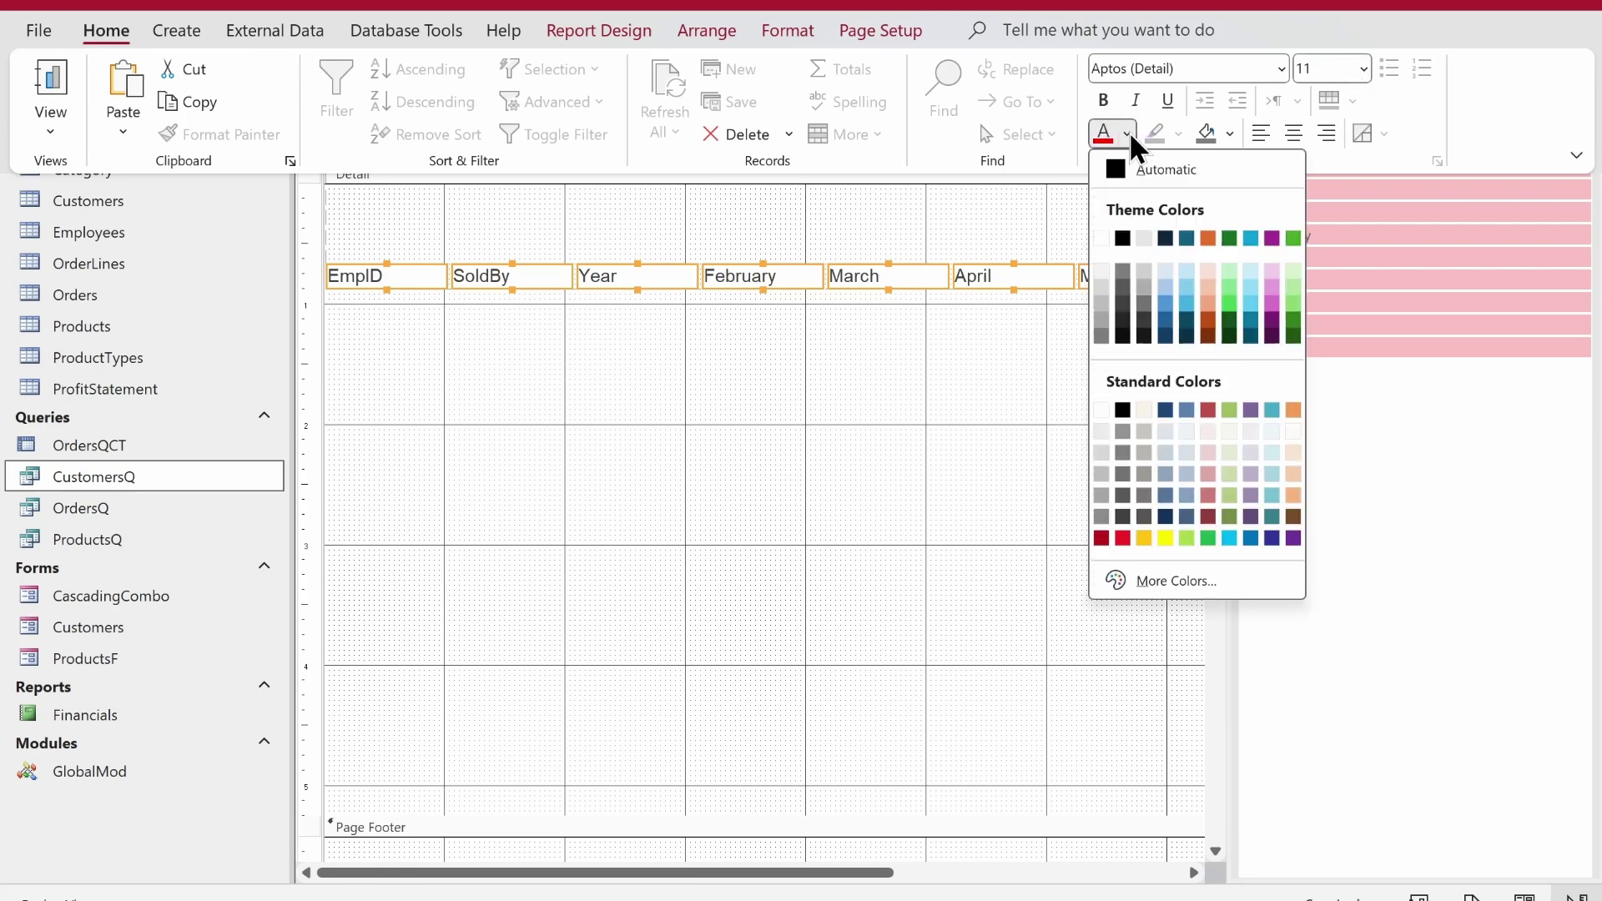
{"action": "left_click", "coordinate": [1124, 237]}
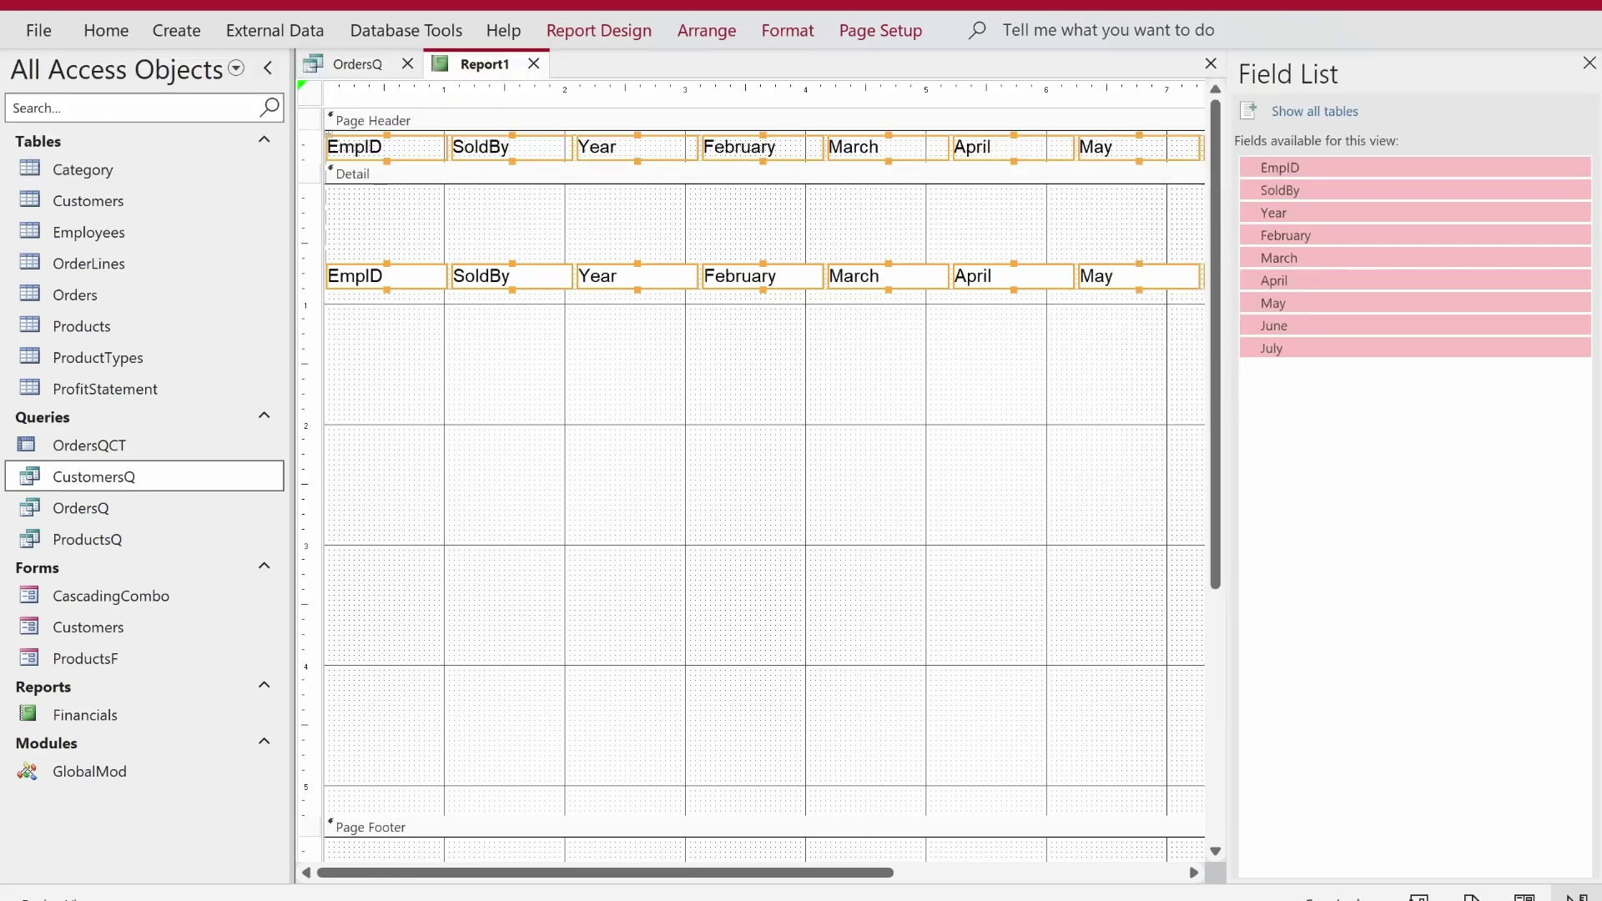
Close the field list, move the text box row to the top of the Detail section, and shrink the section to the row's height
{"action": "left_click", "coordinate": [1589, 62]}
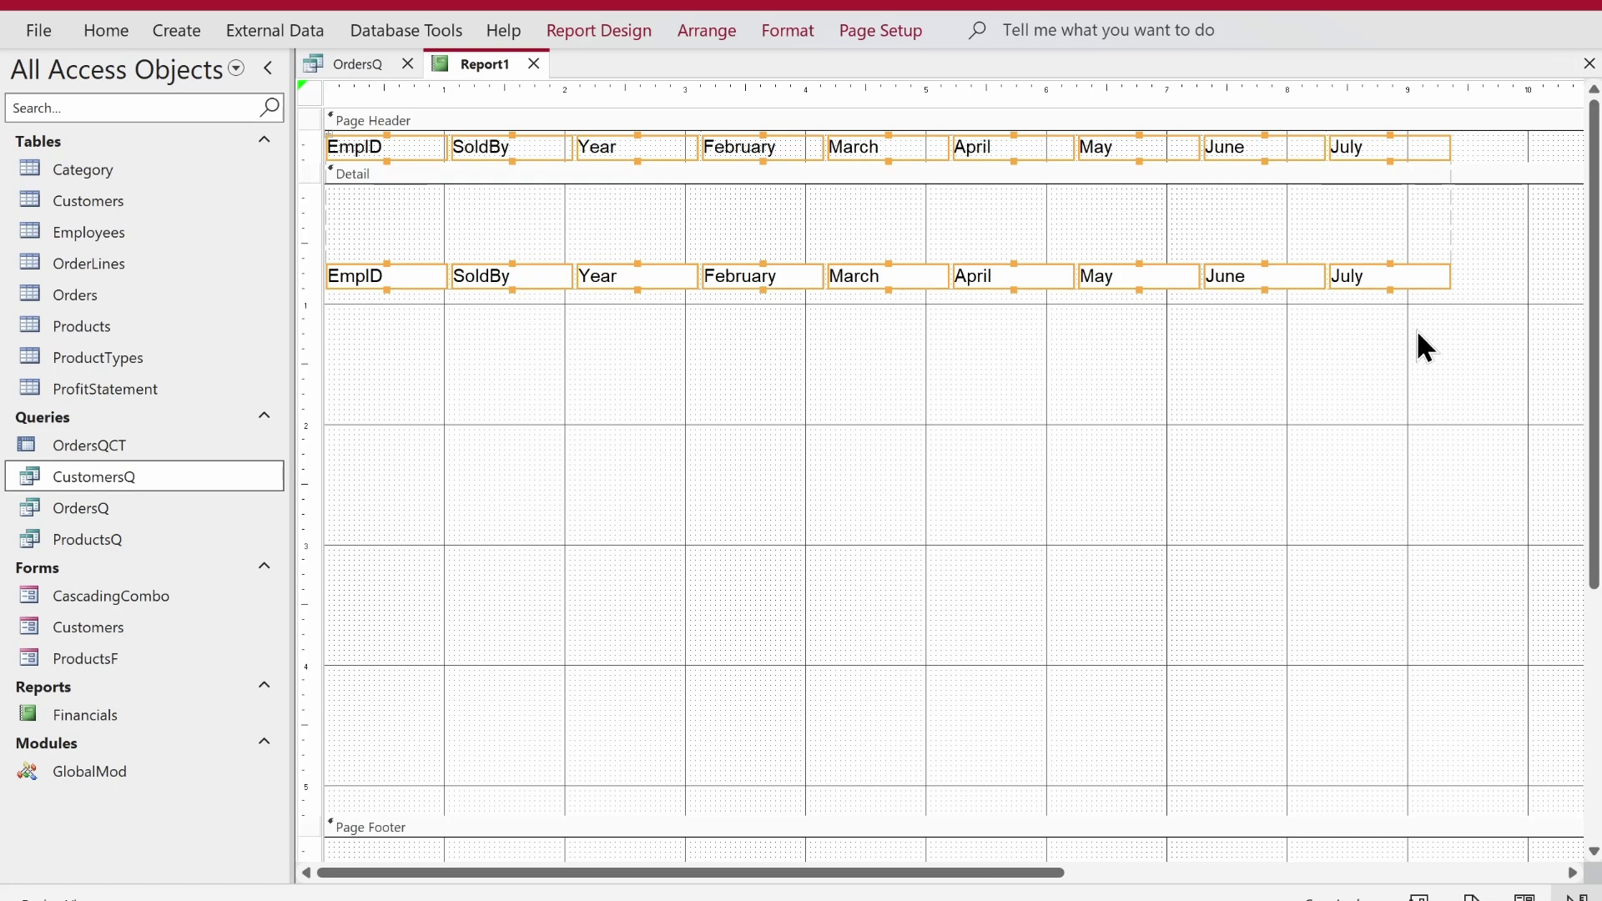
{"action": "left_click_drag", "start_coordinate": [1427, 333], "coordinate": [320, 189]}
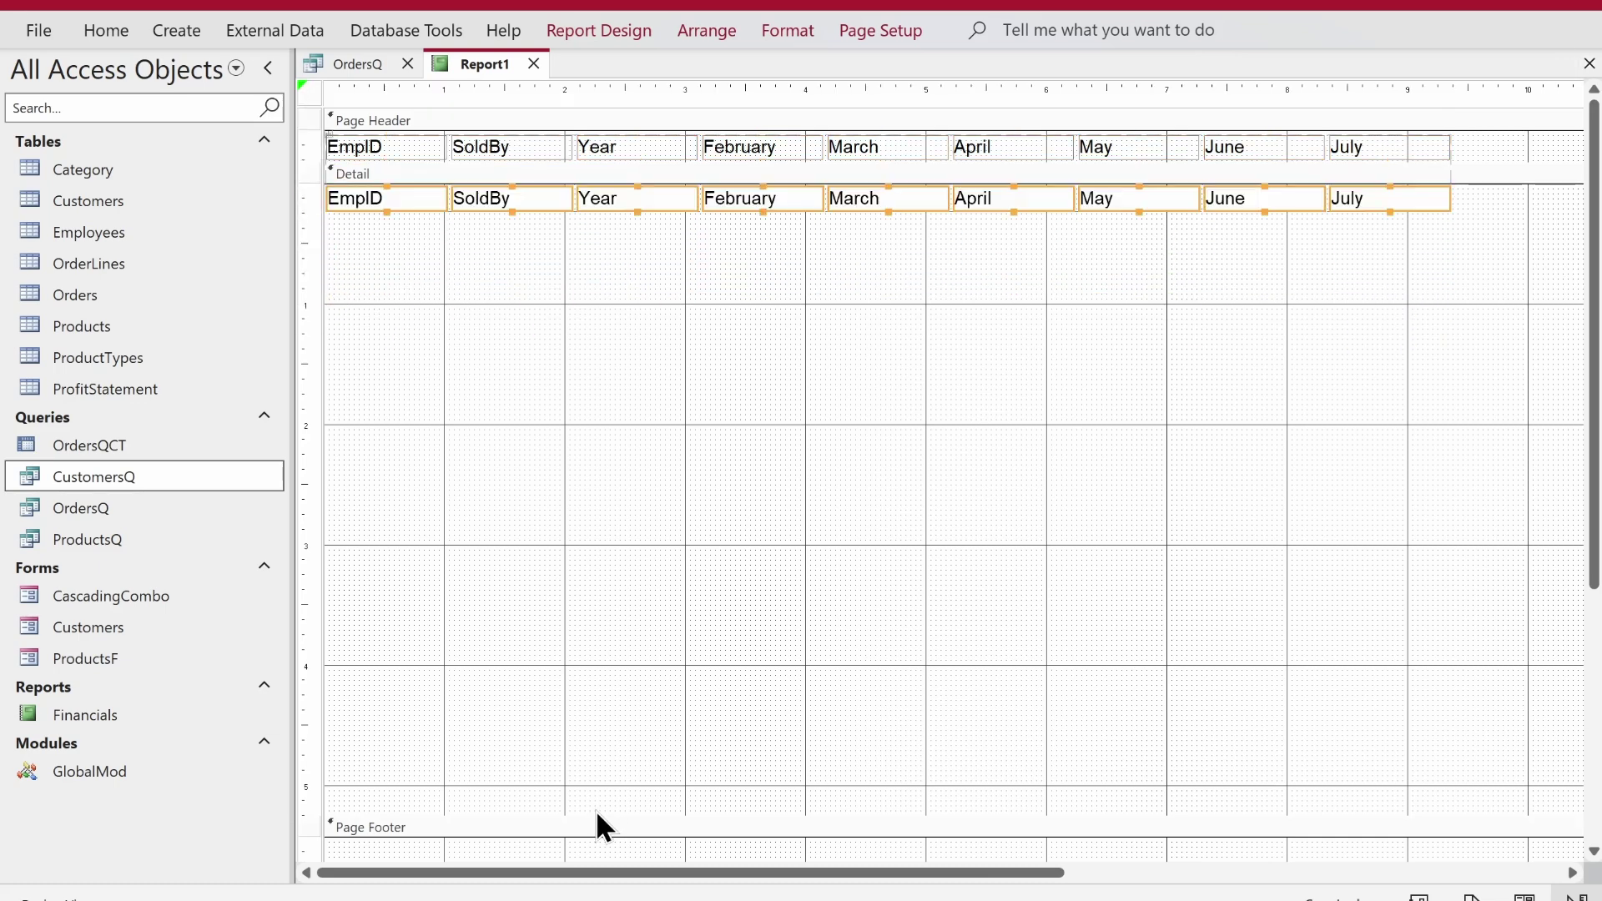
{"action": "left_click_drag", "start_coordinate": [594, 815], "coordinate": [486, 209]}
Display the report in Report View and collapse the navigation pane to see all the monthly columns
{"action": "right_click", "coordinate": [477, 72]}
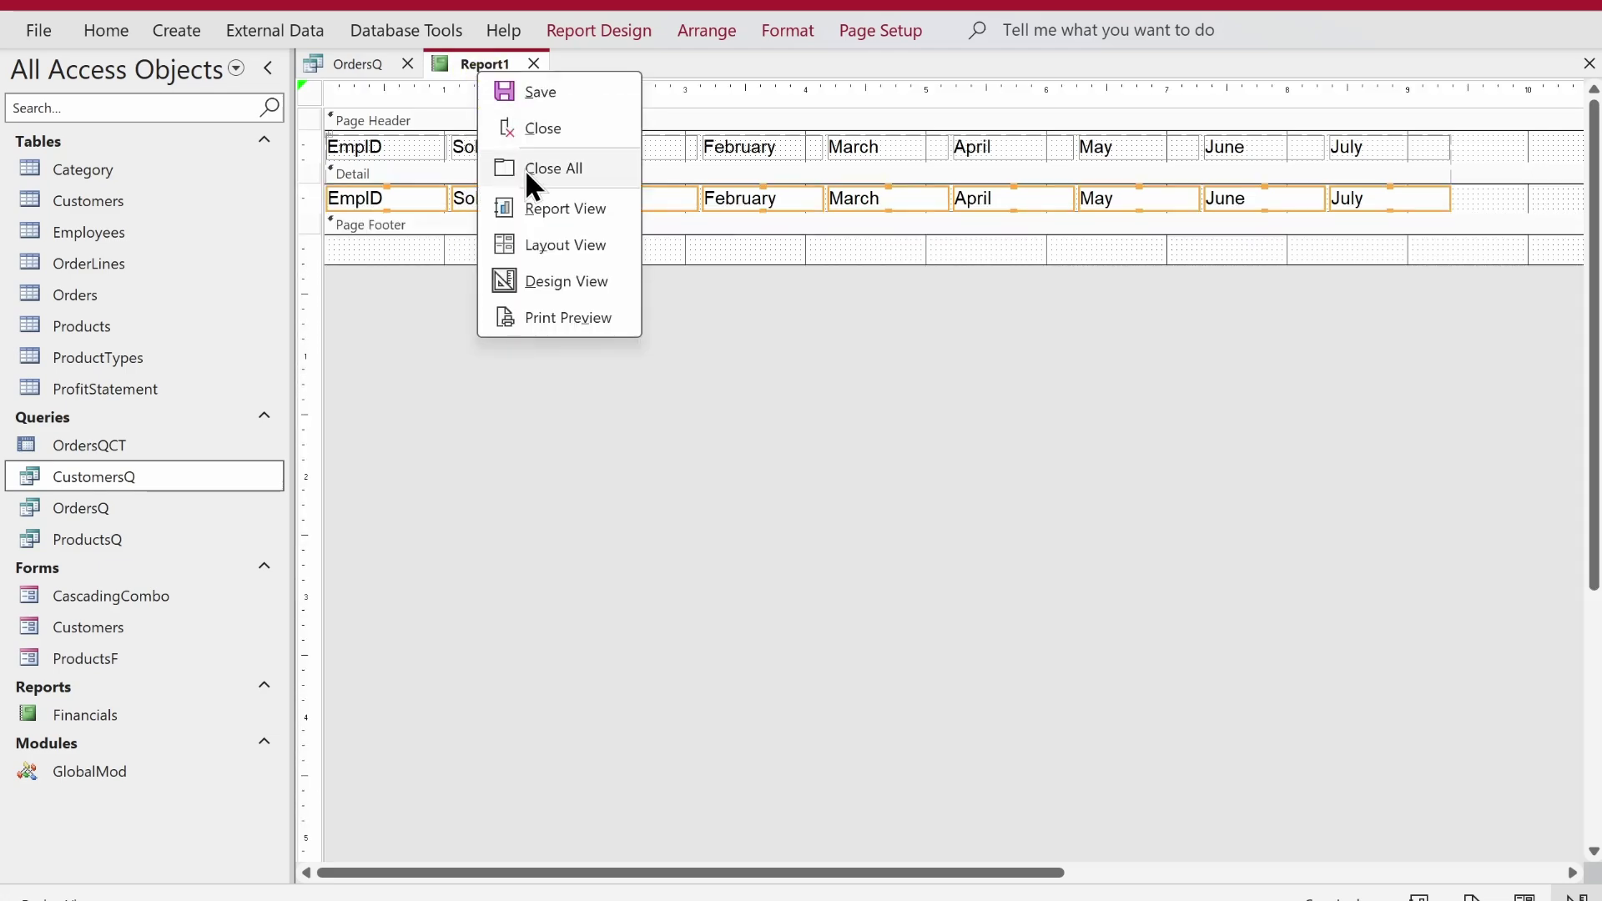
{"action": "left_click", "coordinate": [537, 205]}
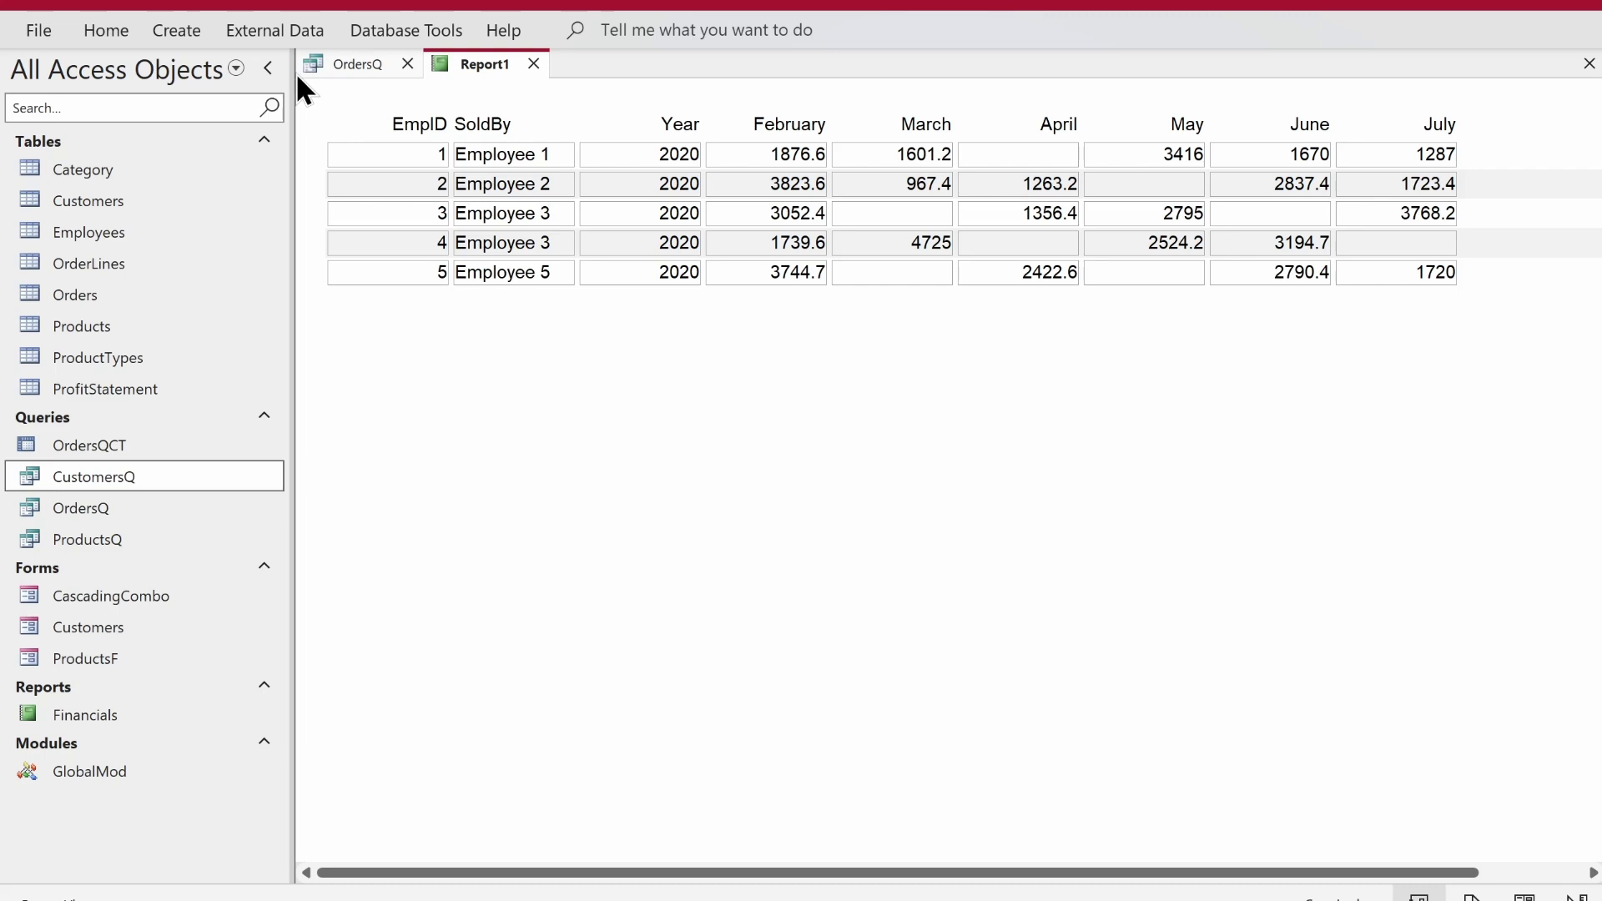
{"action": "left_click", "coordinate": [268, 67]}
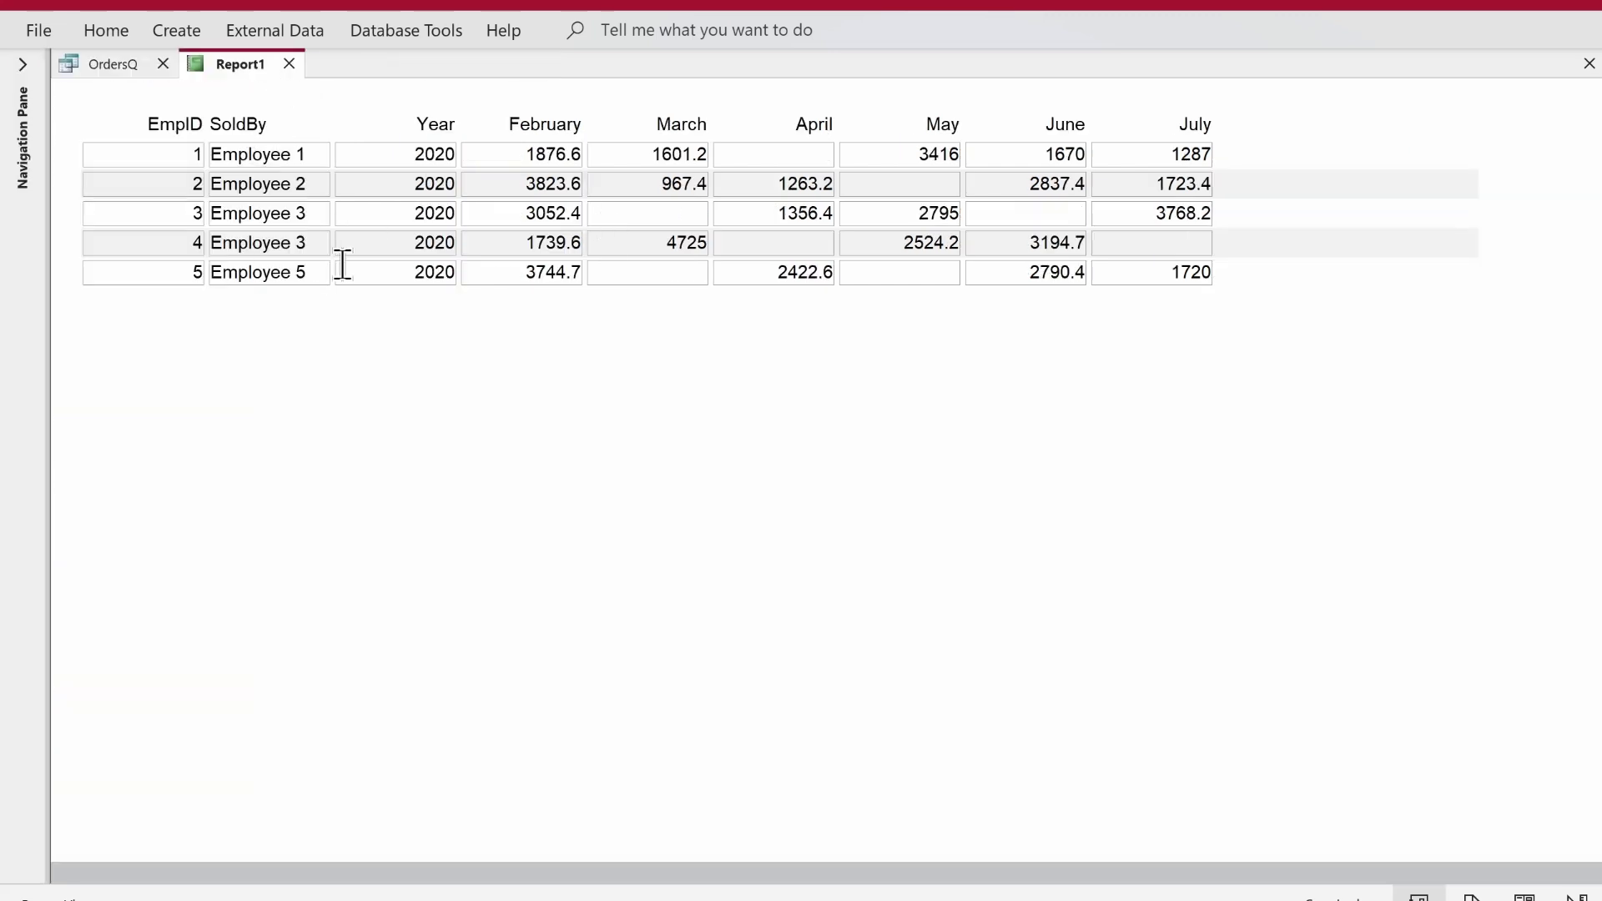